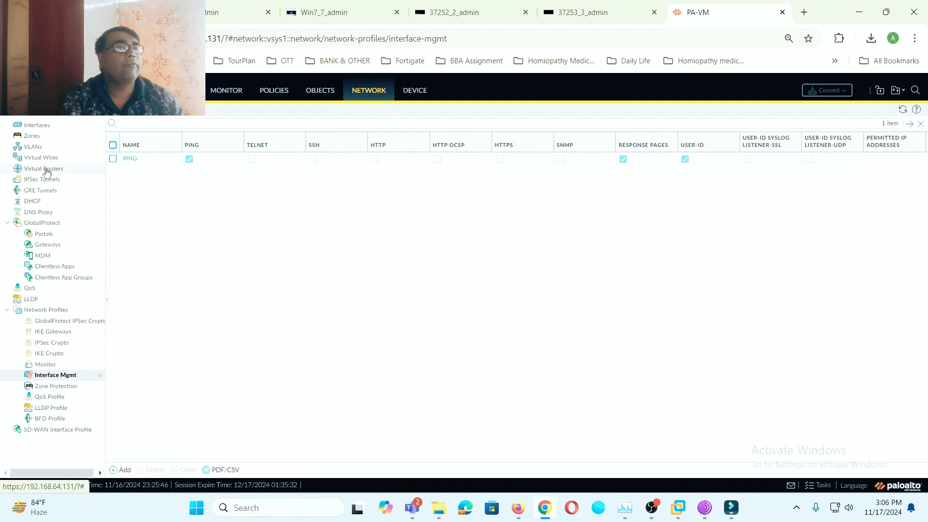
# - Add tunnel interface 1 on the default virtual router, and start a new security zone for it
pyautogui.click(47, 127)
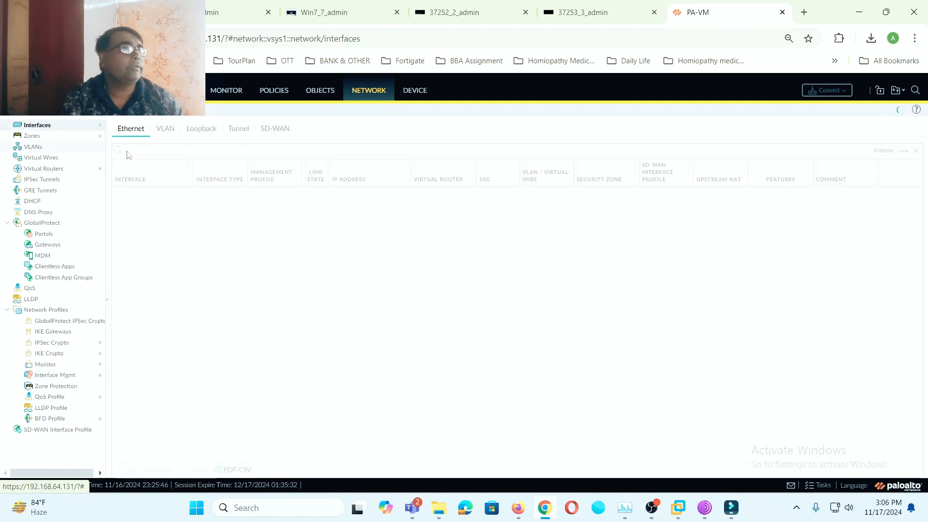
pyautogui.click(240, 128)
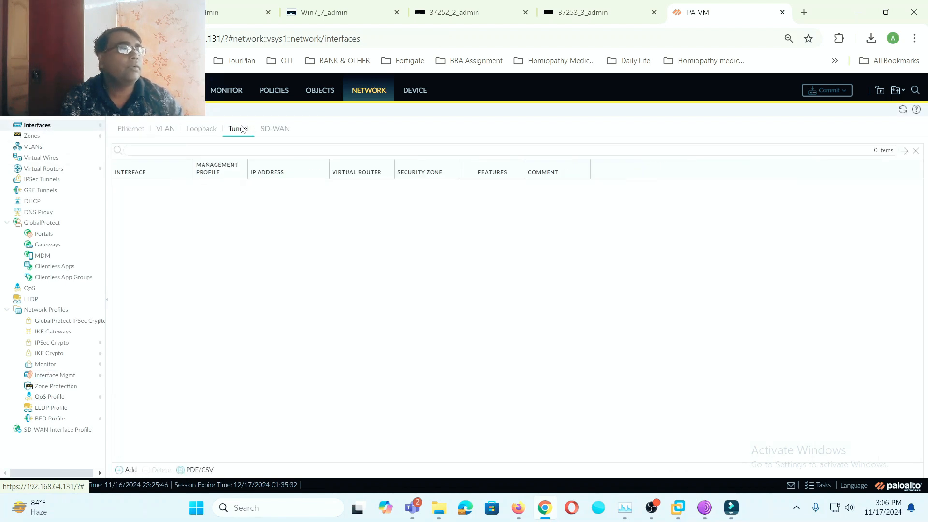
pyautogui.click(128, 470)
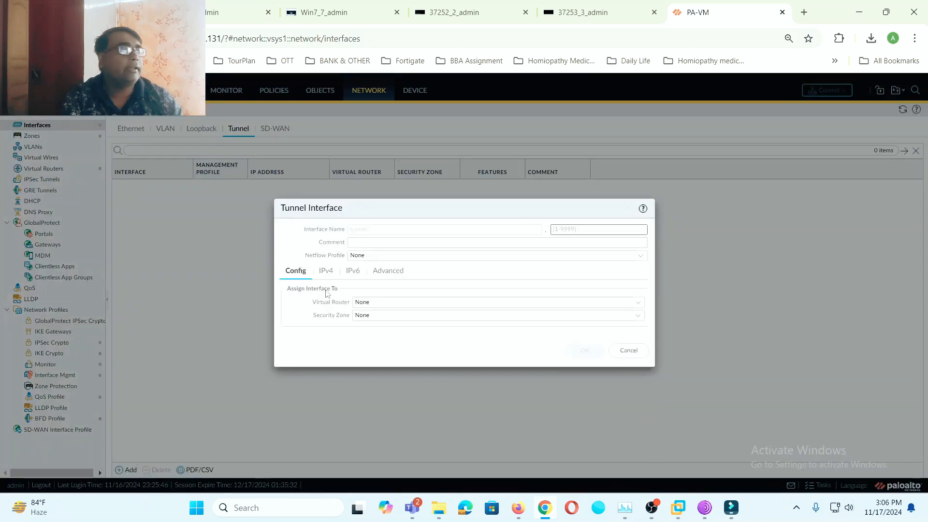
pyautogui.click(606, 233)
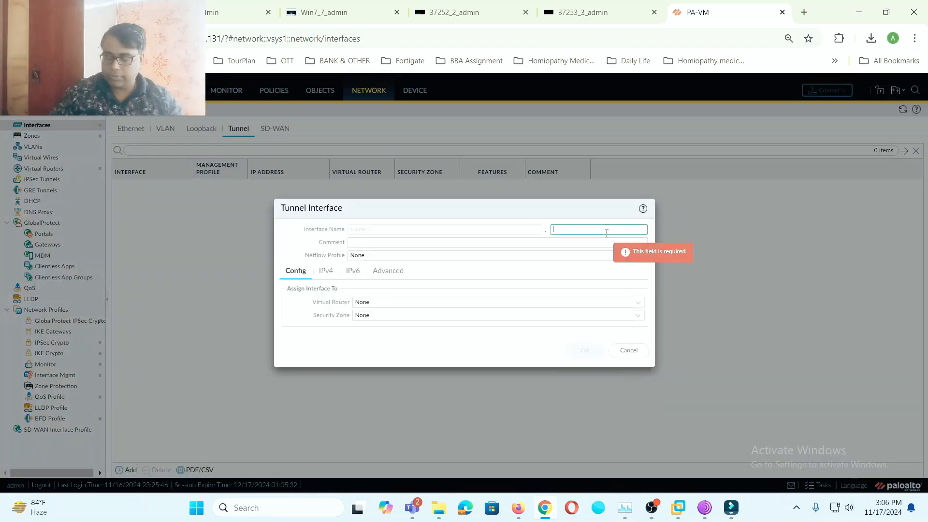
pyautogui.write('1')
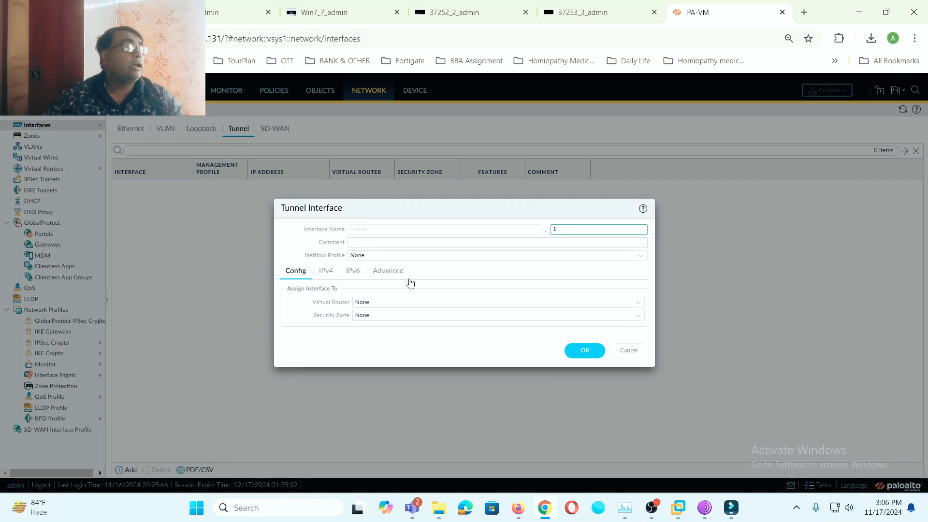
pyautogui.click(640, 303)
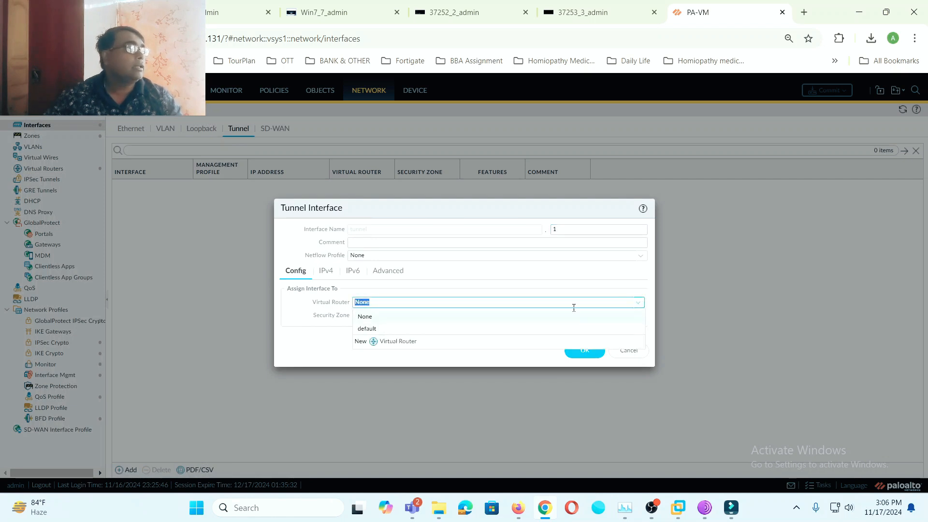
pyautogui.click(379, 329)
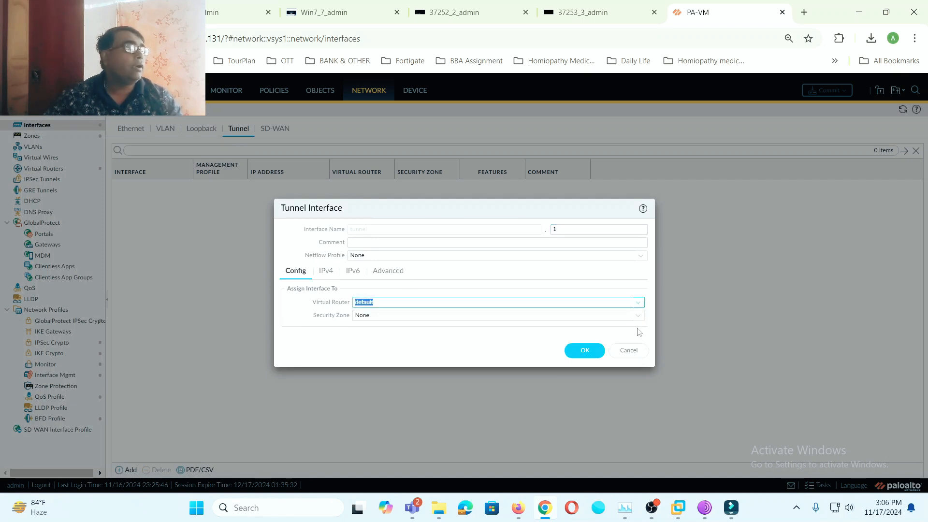
pyautogui.click(640, 318)
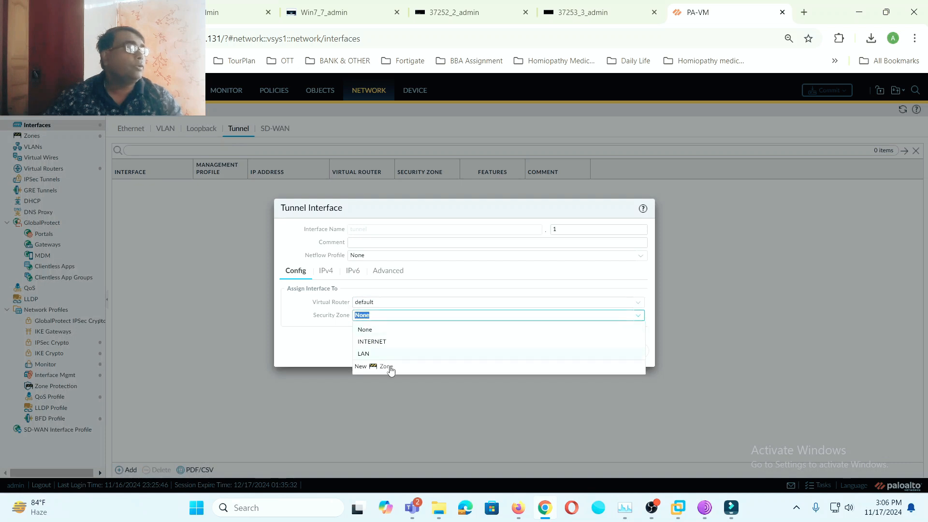
pyautogui.click(385, 366)
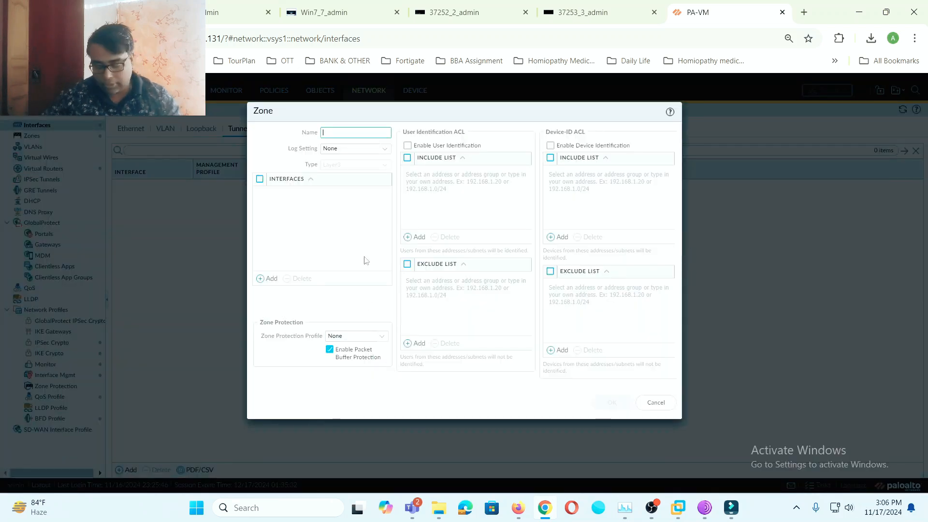
# - Name the new zone GP-VPN with User Identification enabled, and save tunnel.1
pyautogui.write('GP-')
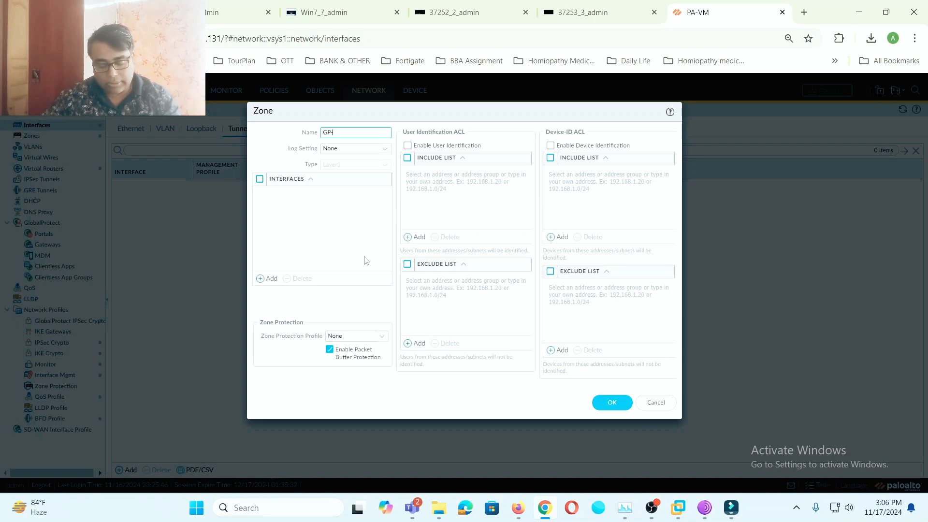
pyautogui.write('VP')
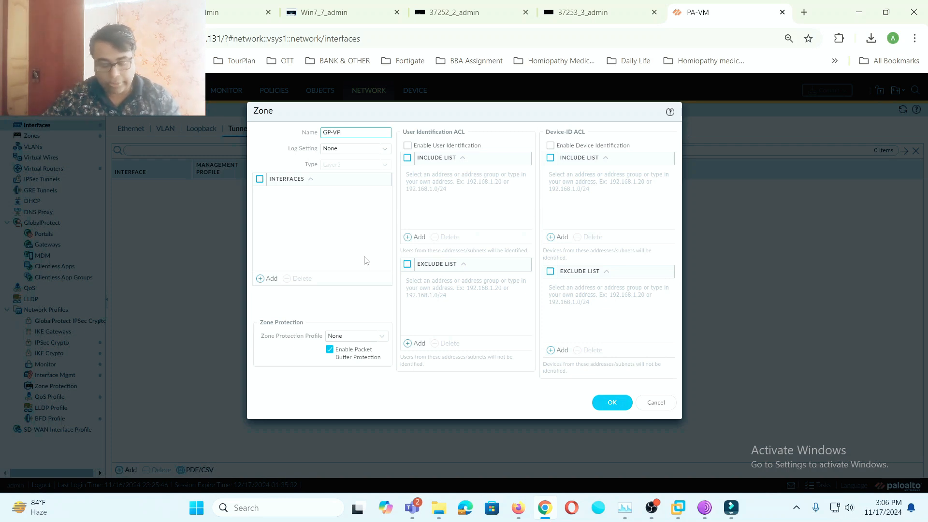
pyautogui.write('N')
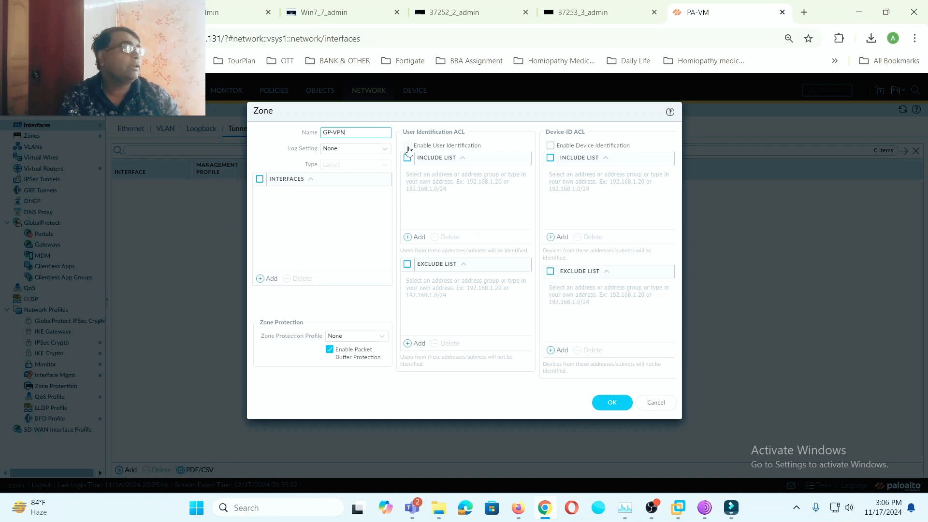
pyautogui.click(408, 146)
pyautogui.click(612, 408)
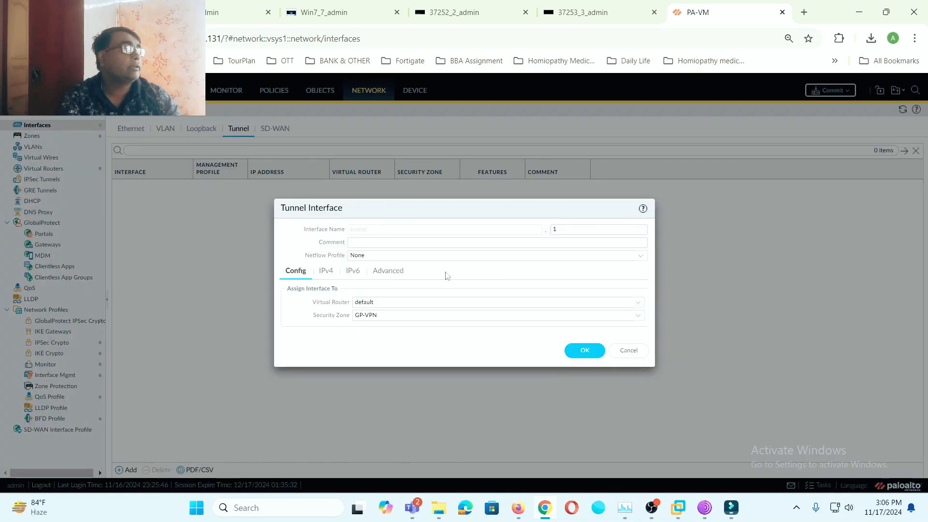
pyautogui.click(581, 347)
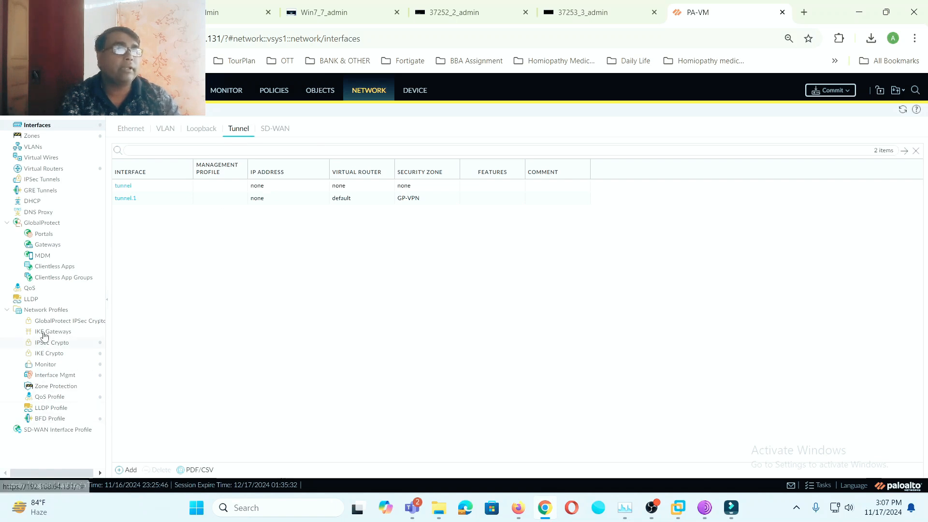
# - Open Device > Certificates and start generating a new certificate
pyautogui.click(412, 91)
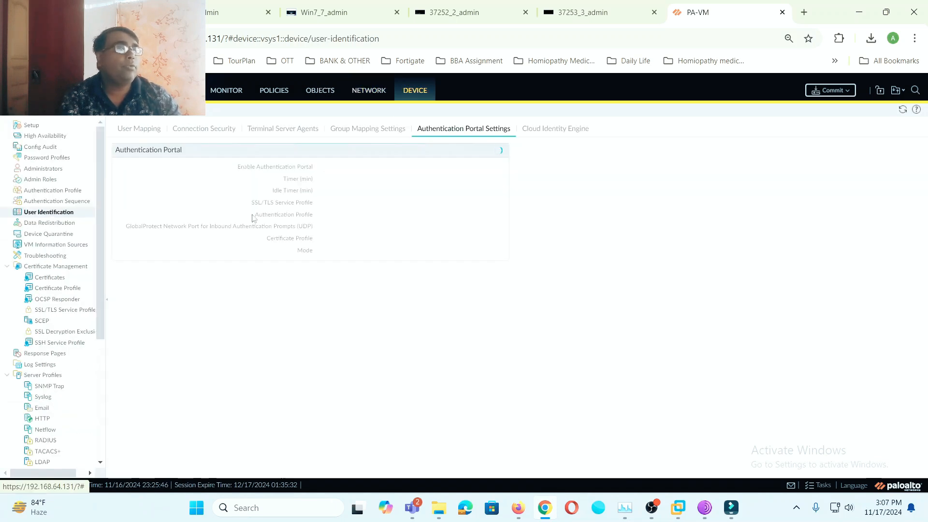
pyautogui.click(60, 279)
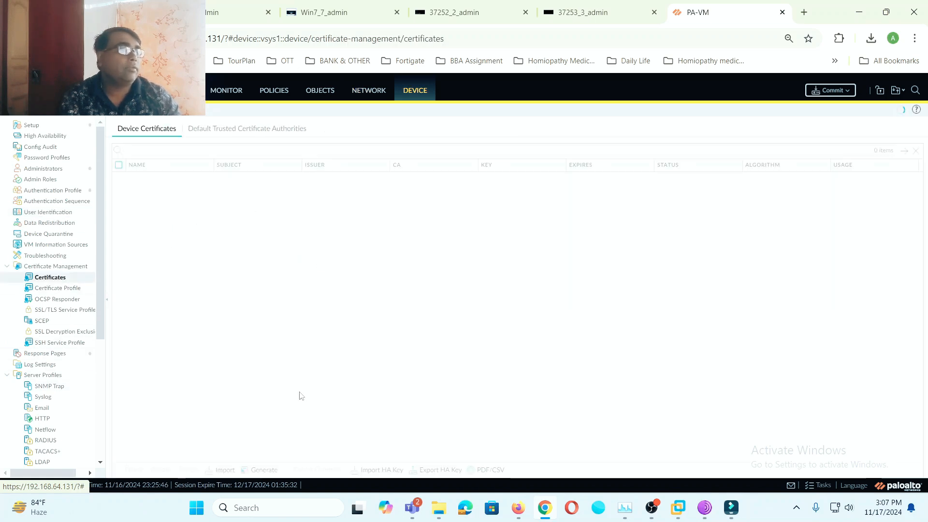
pyautogui.click(263, 471)
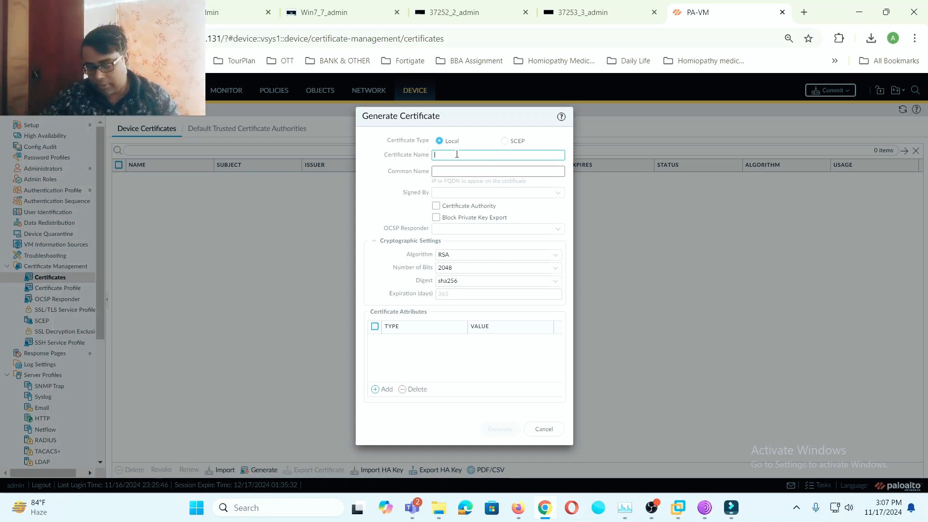
# - Enter certificate name Local-CA and common name mylab.local, and mark it as a Certificate Authority
pyautogui.write('Ocal')
pyautogui.press('BackSpace')
pyautogui.press('BackSpace')
pyautogui.press('BackSpace')
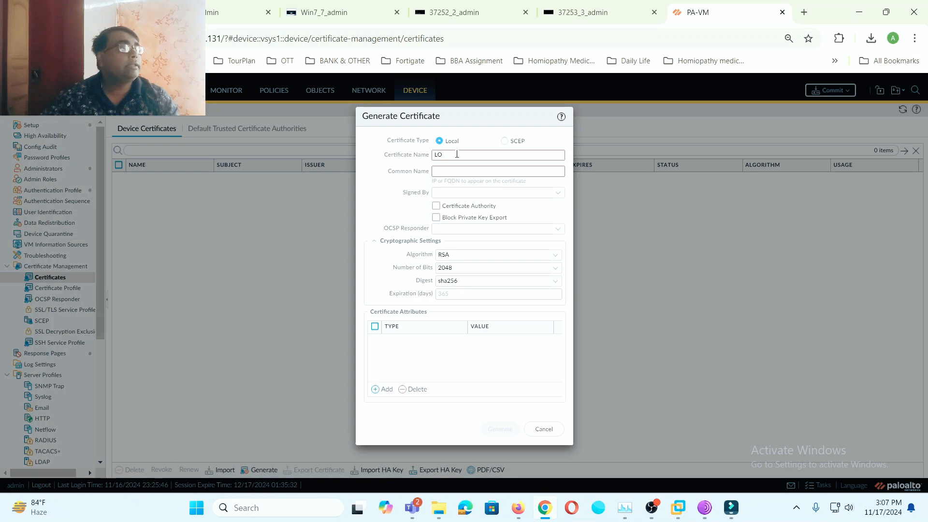
pyautogui.write('oa')
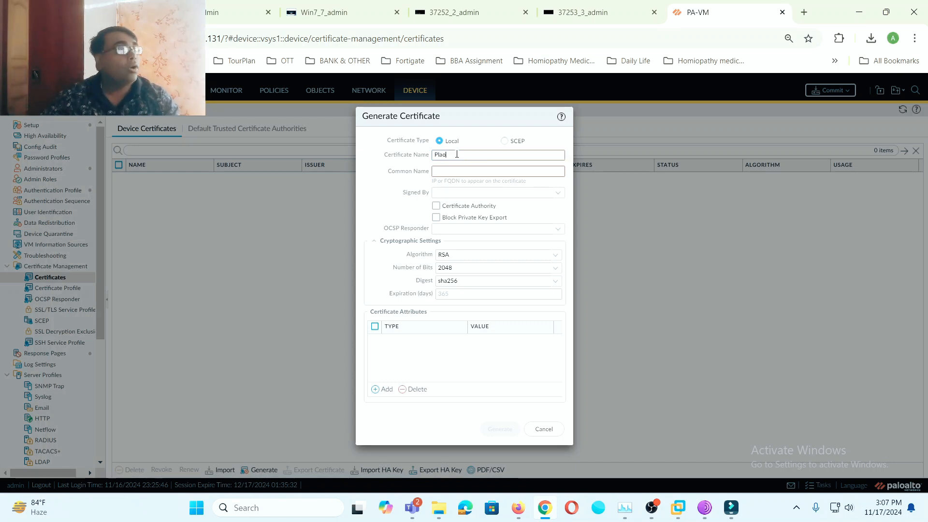
pyautogui.write('Loca')
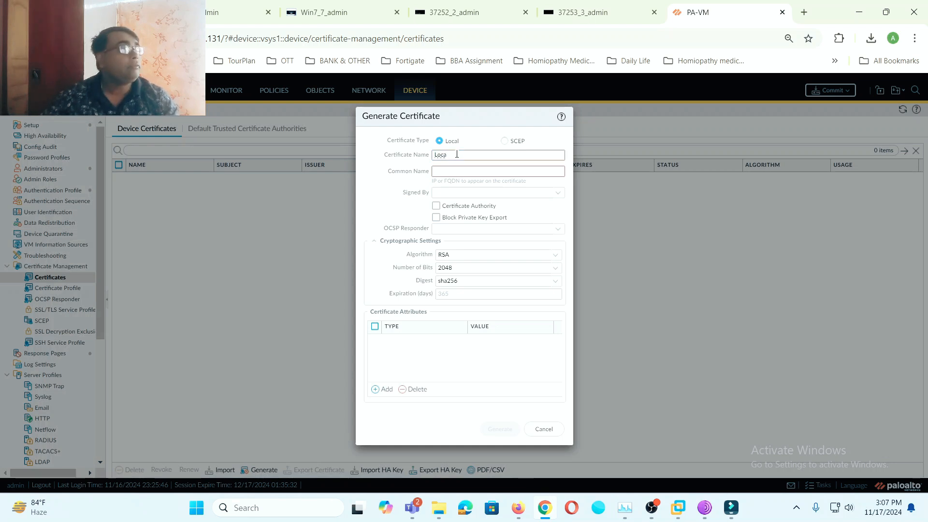
pyautogui.write('l-CA')
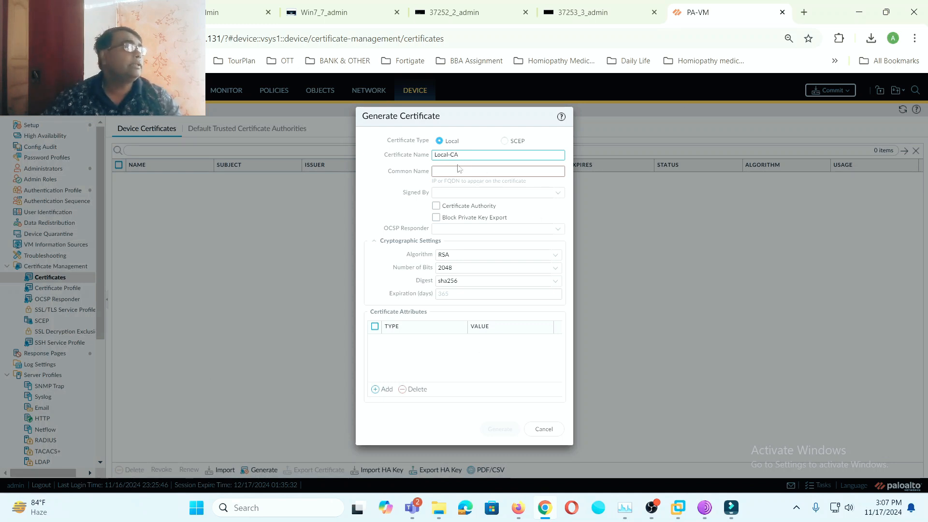
pyautogui.click(460, 168)
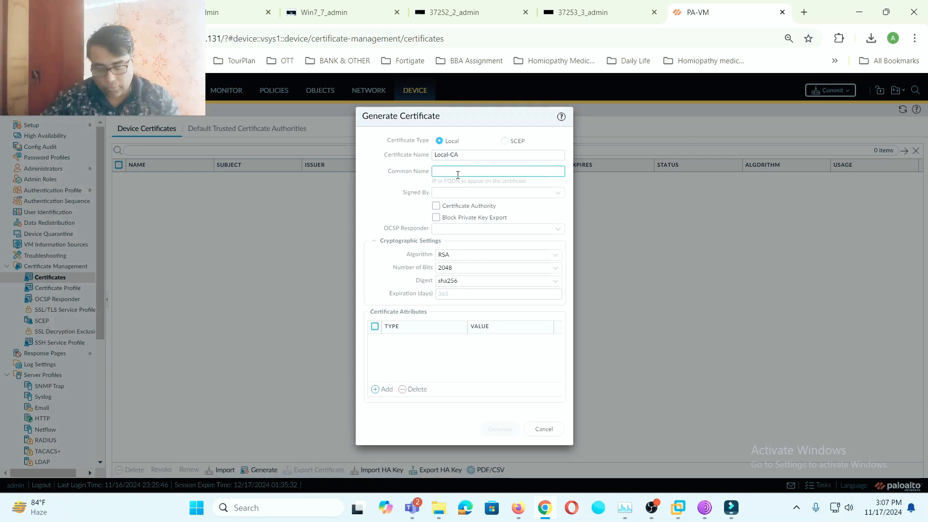
pyautogui.write('mu')
pyautogui.write('y')
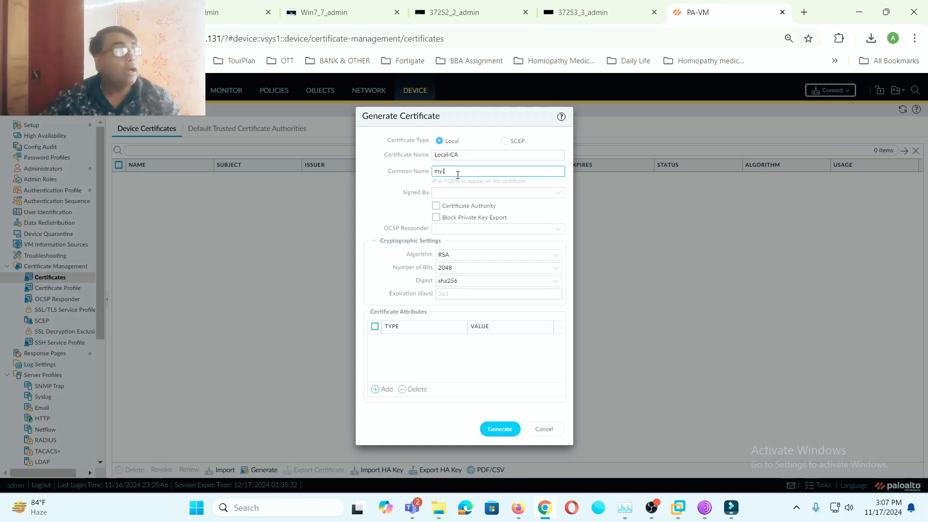
pyautogui.write('lab')
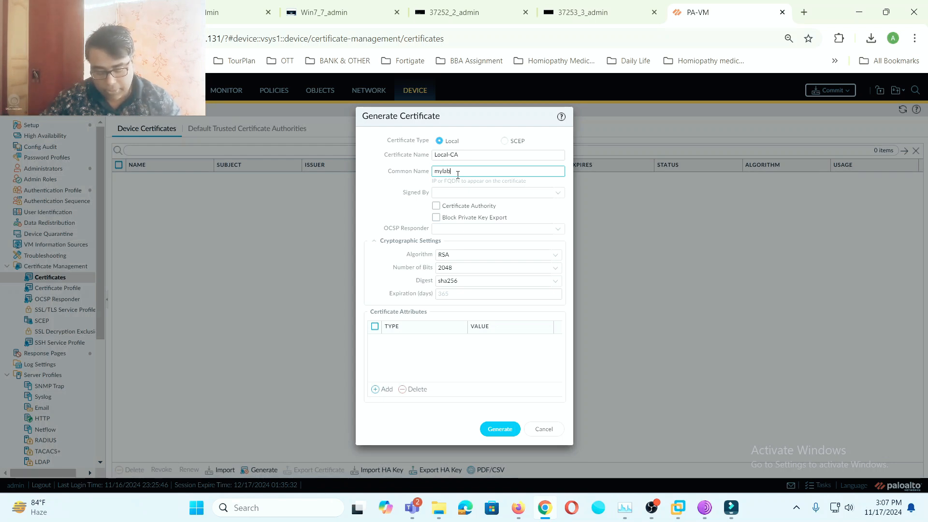
pyautogui.write('.local')
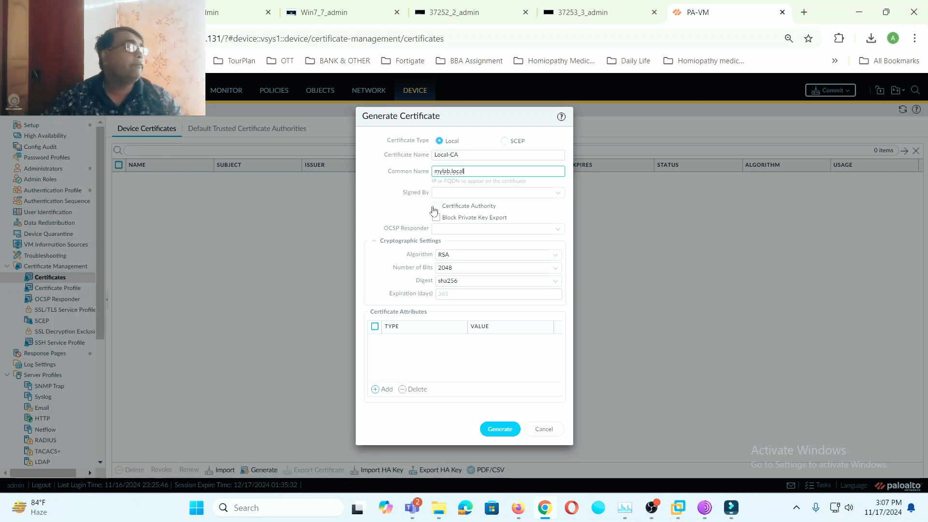
pyautogui.click(436, 206)
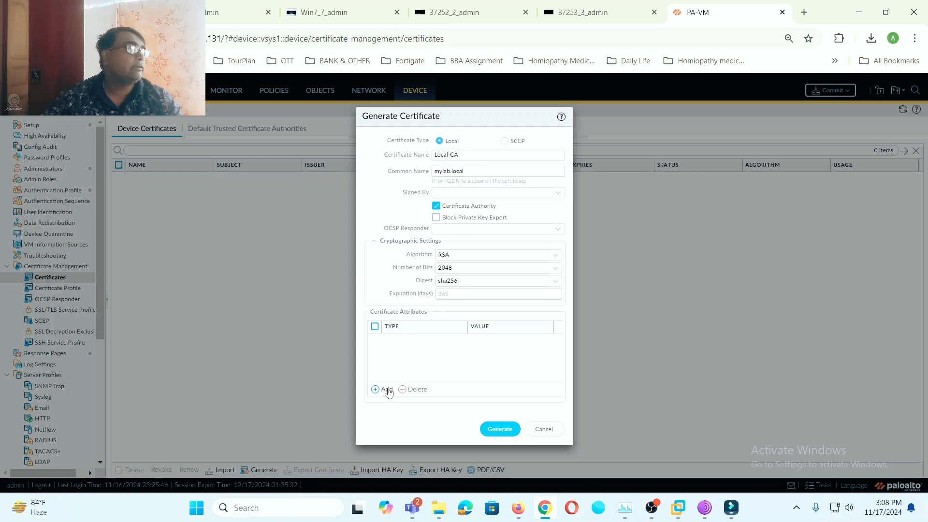
# - Add an IP address attribute 192.168.3.6 and generate the Local-CA certificate
pyautogui.click(389, 390)
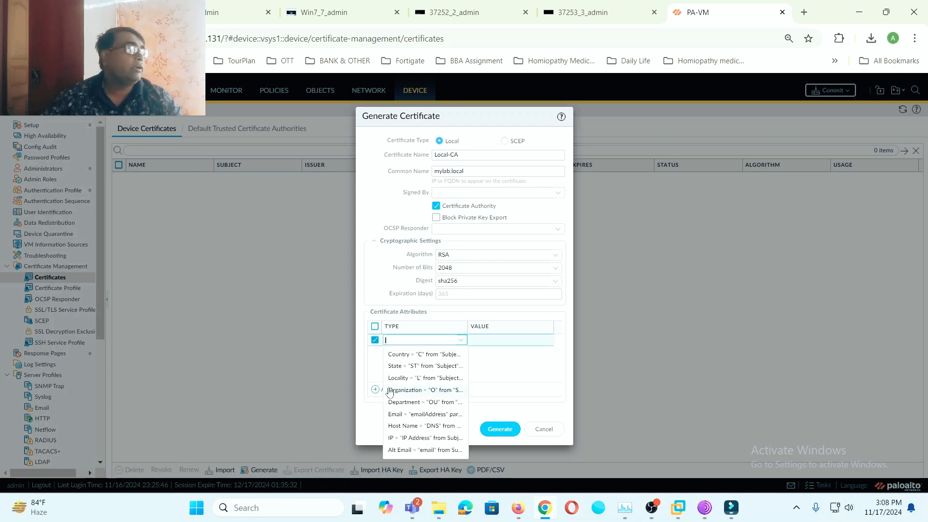
pyautogui.click(409, 438)
pyautogui.click(497, 340)
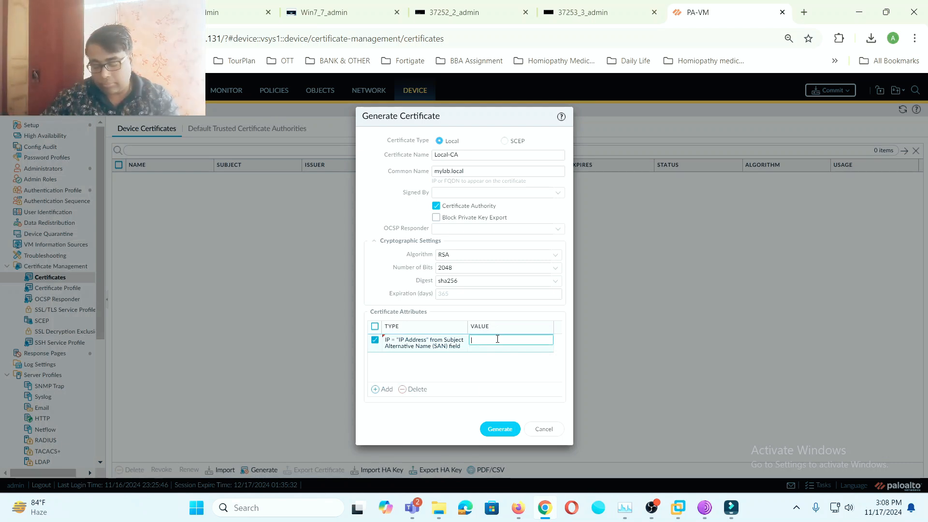
pyautogui.write('192.1')
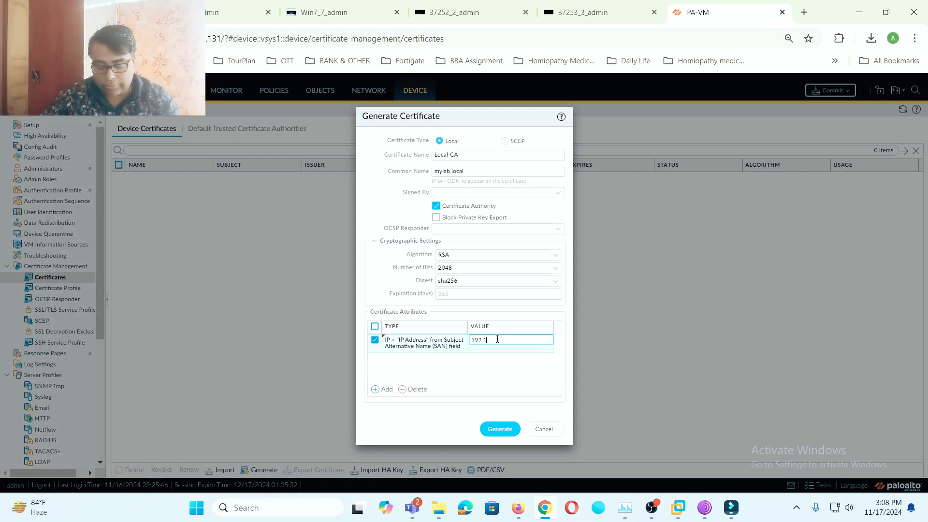
pyautogui.write('68.3.6')
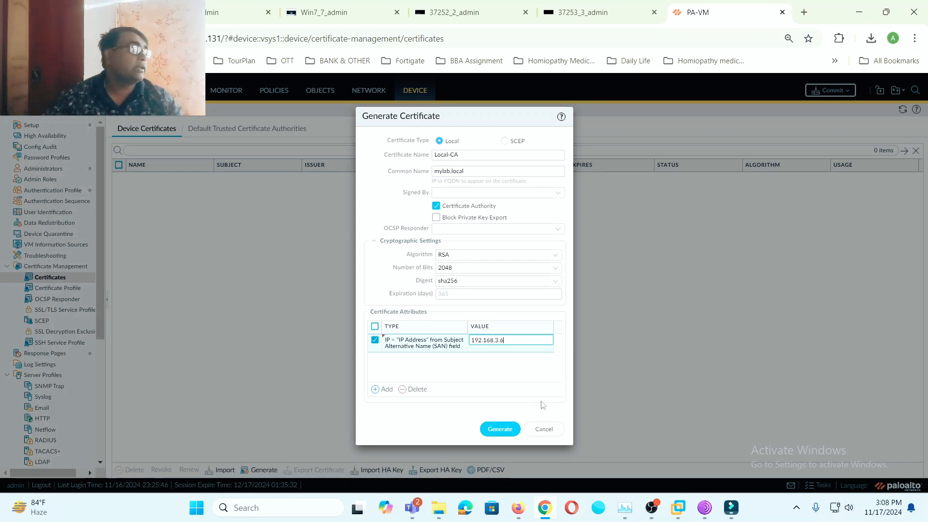
pyautogui.click(499, 430)
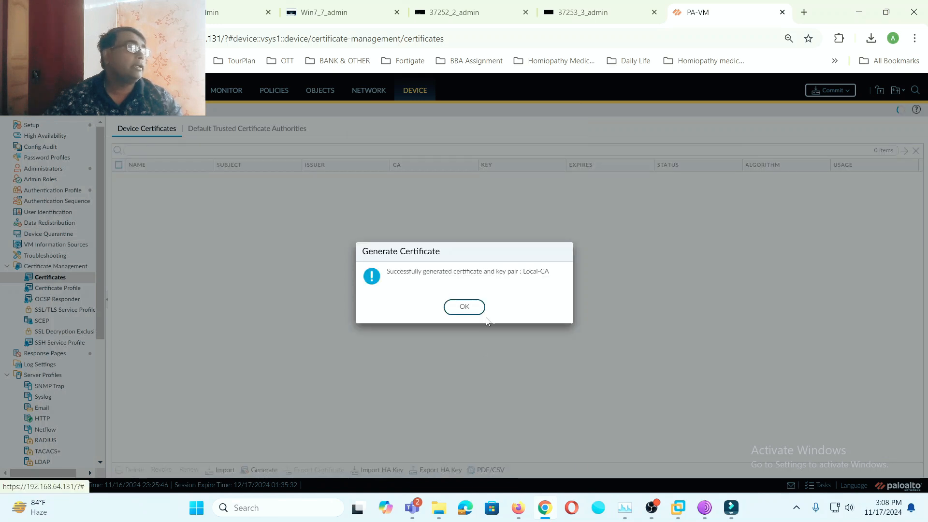
# - Start a second certificate named Local-PA-GP-Cert
pyautogui.click(479, 306)
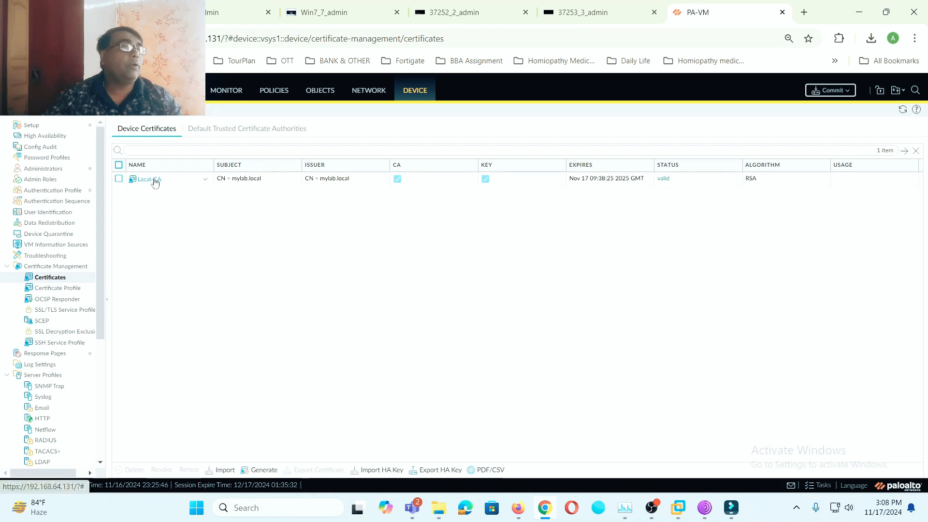
pyautogui.click(267, 471)
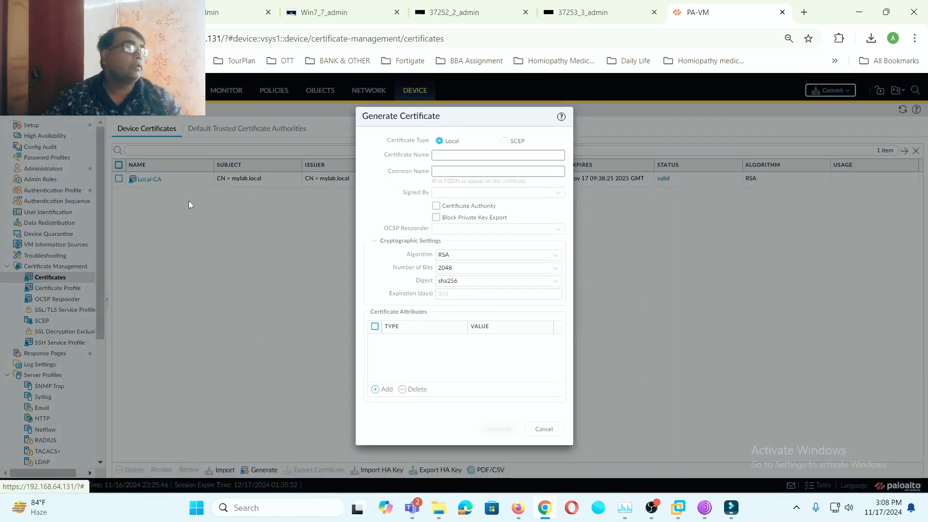
pyautogui.click(450, 156)
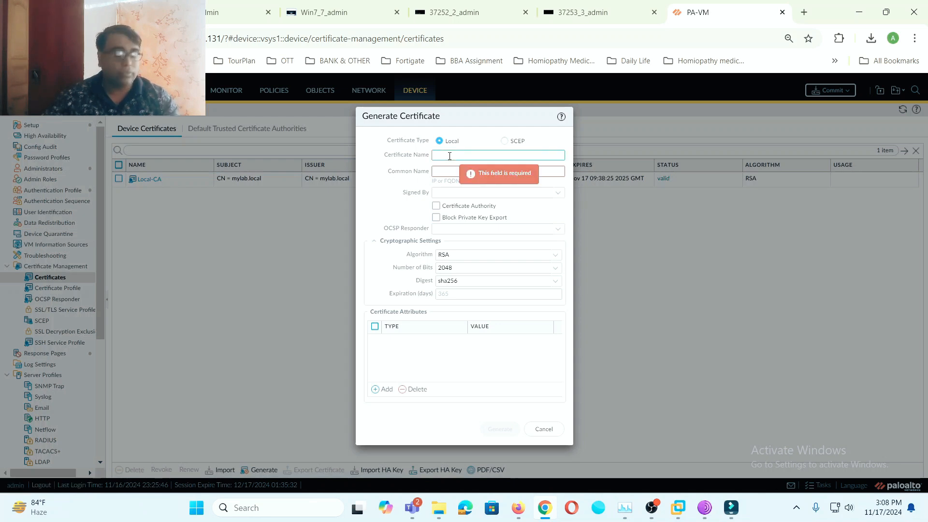
pyautogui.write('LA')
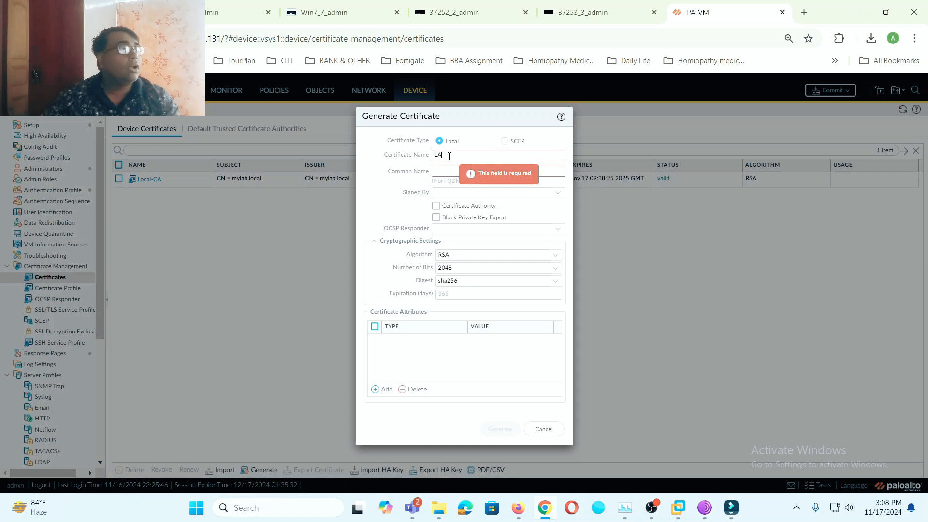
pyautogui.press('BackSpace')
pyautogui.write('ocal')
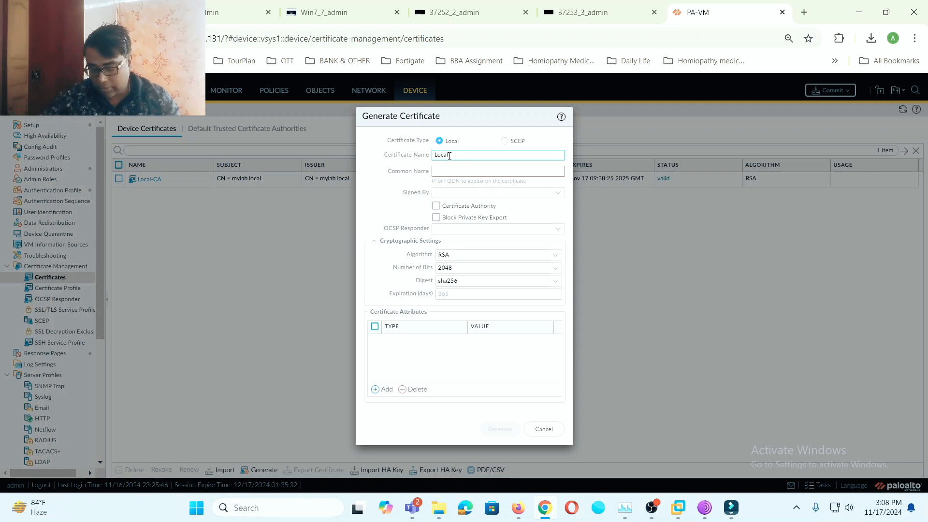
pyautogui.write('-PA')
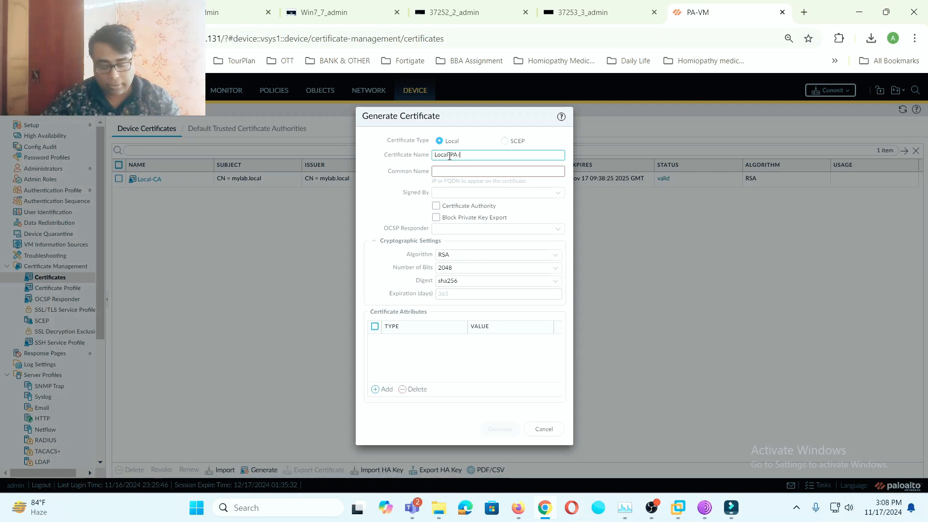
pyautogui.write('-GP-Cert')
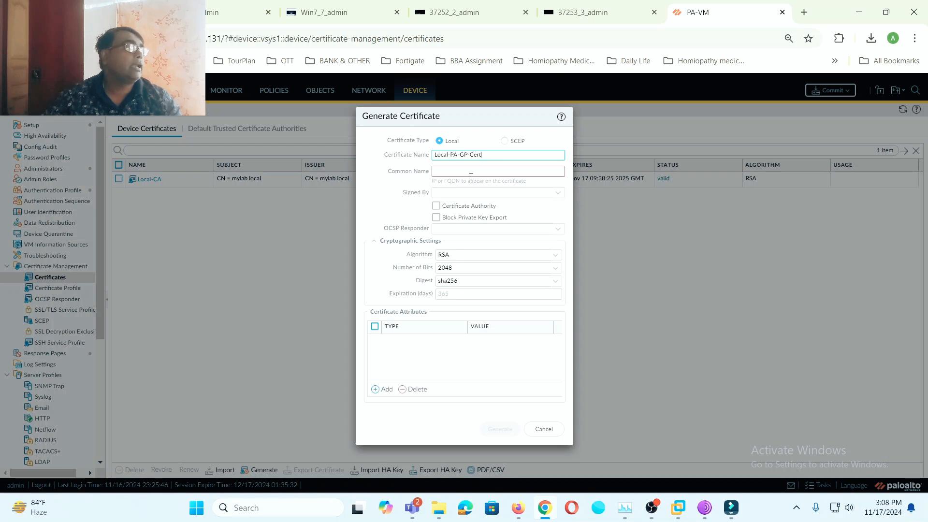
# - Set its common name to 192.168.3.6 and check the lab topology for the firewall address
pyautogui.click(472, 172)
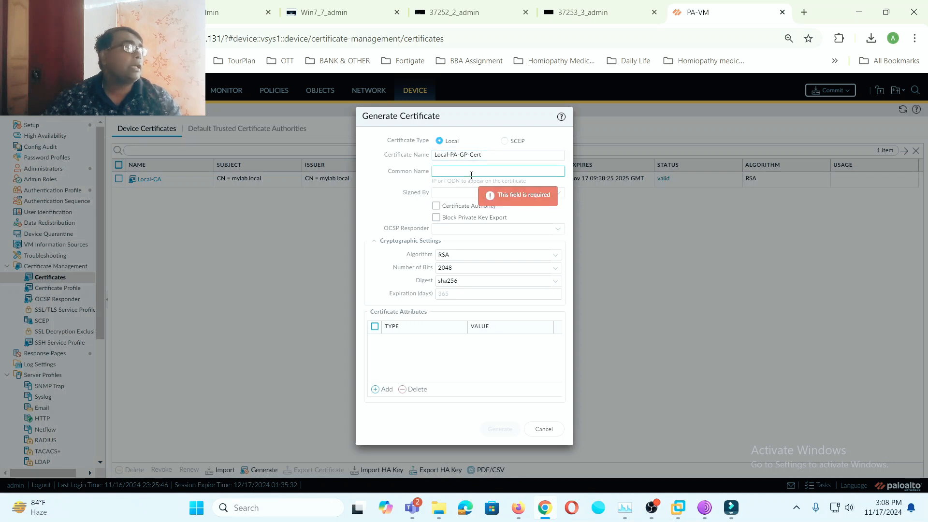
pyautogui.write('192')
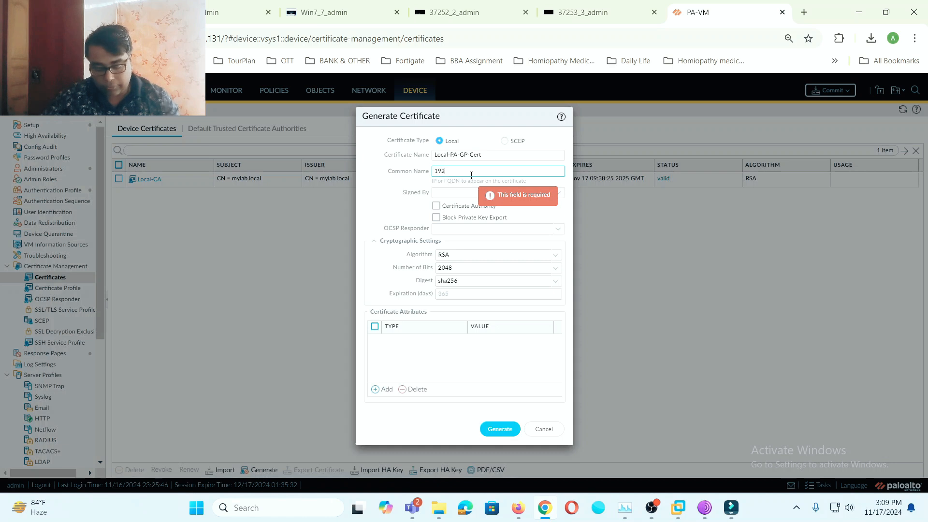
pyautogui.write('.168.3.6')
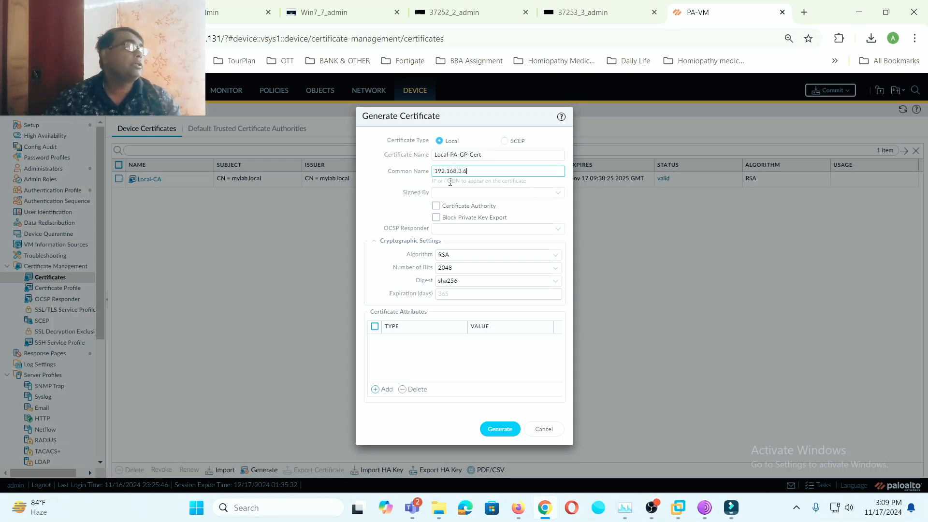
pyautogui.click(92, 12)
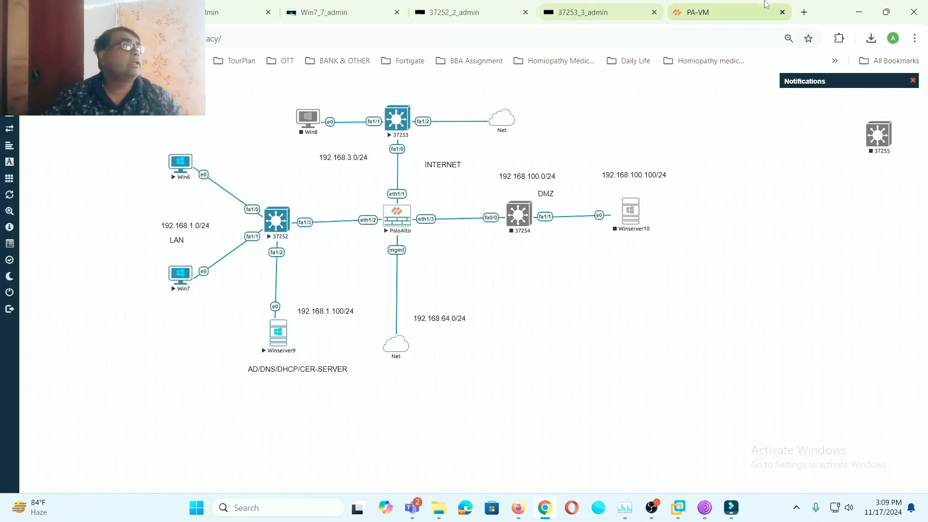
# - Have Local-CA sign Local-PA-GP-Cert and generate the certificate
pyautogui.click(711, 12)
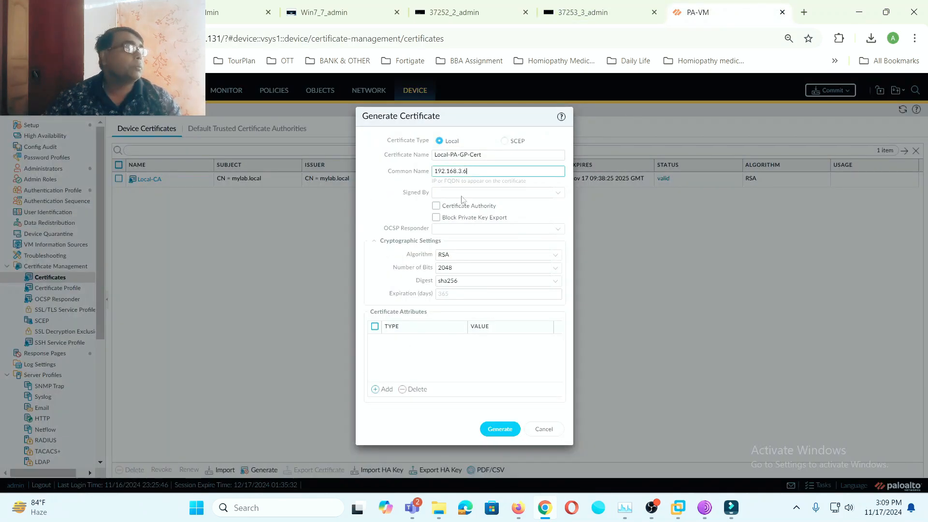
pyautogui.click(558, 192)
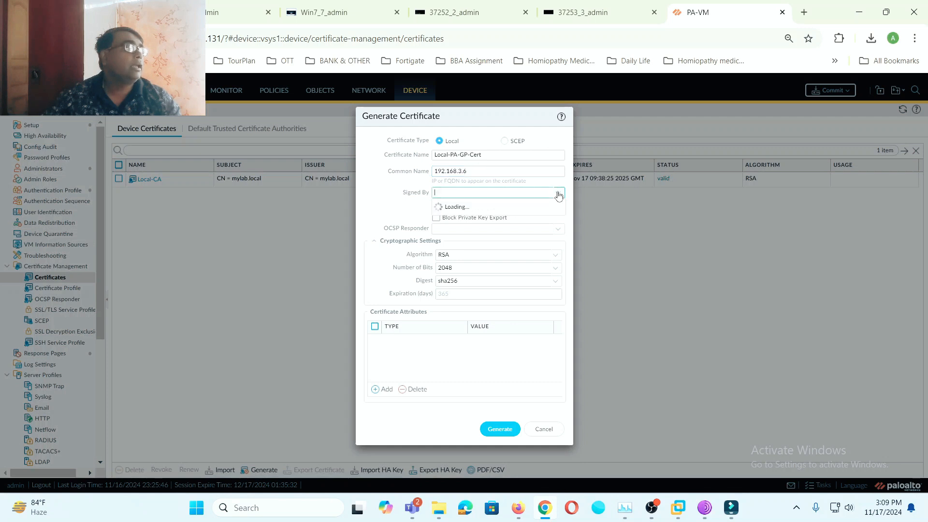
pyautogui.click(450, 207)
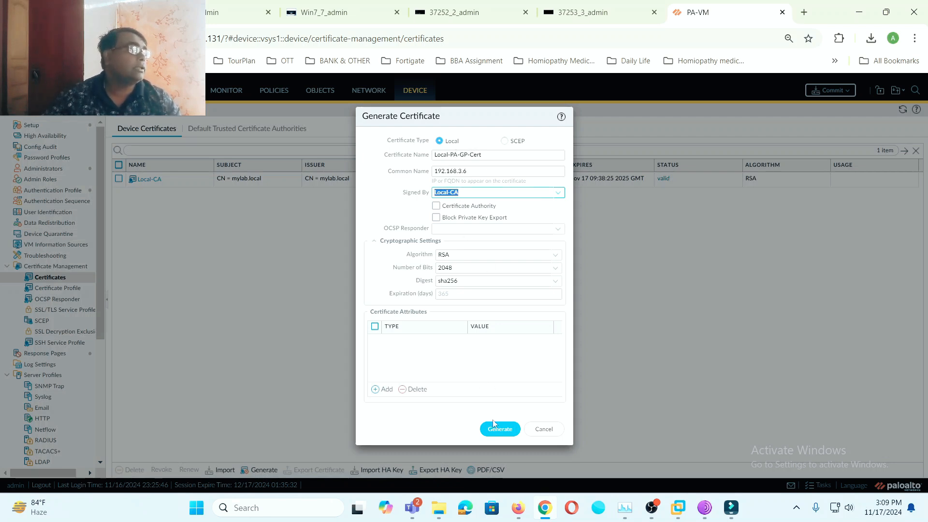
pyautogui.click(501, 429)
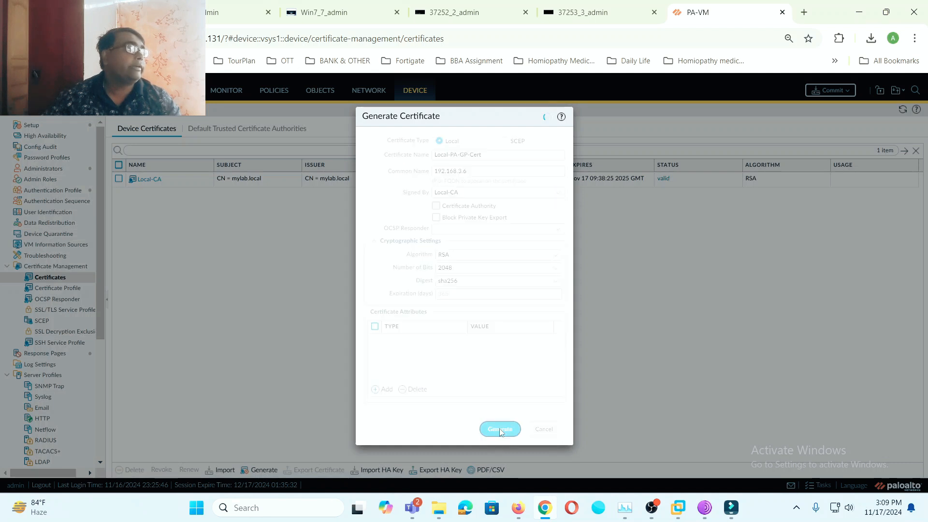
pyautogui.click(482, 309)
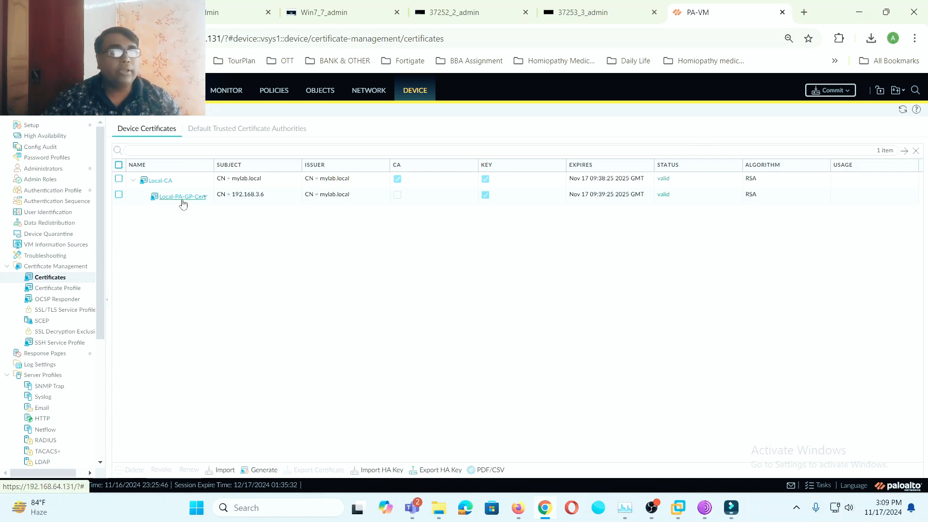
# - Export only the Local-CA certificate as a Base64 PEM file (cert_Local-CA.crt)
pyautogui.click(118, 196)
pyautogui.click(119, 179)
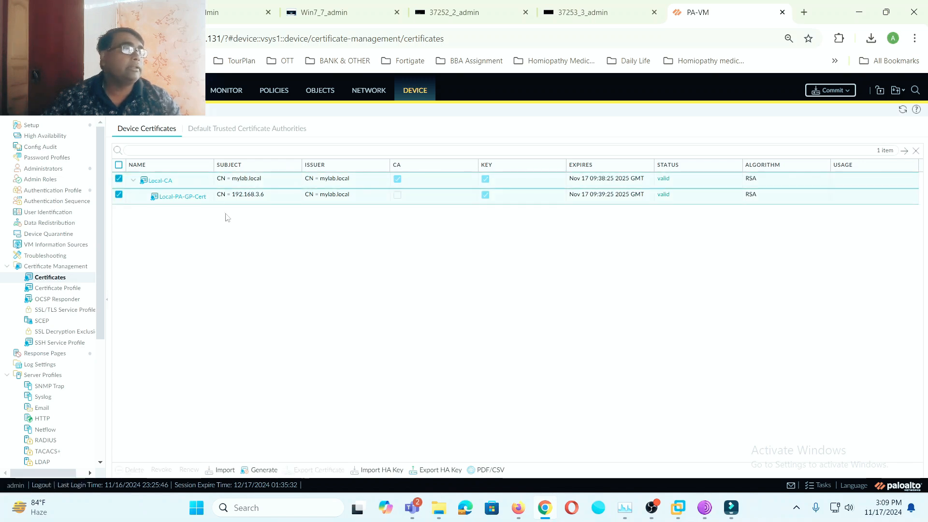
pyautogui.click(119, 196)
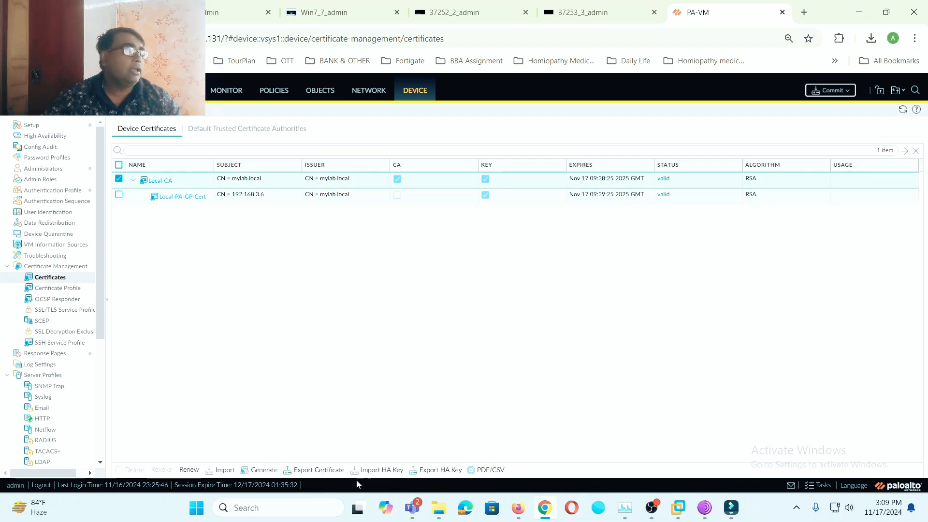
pyautogui.click(314, 470)
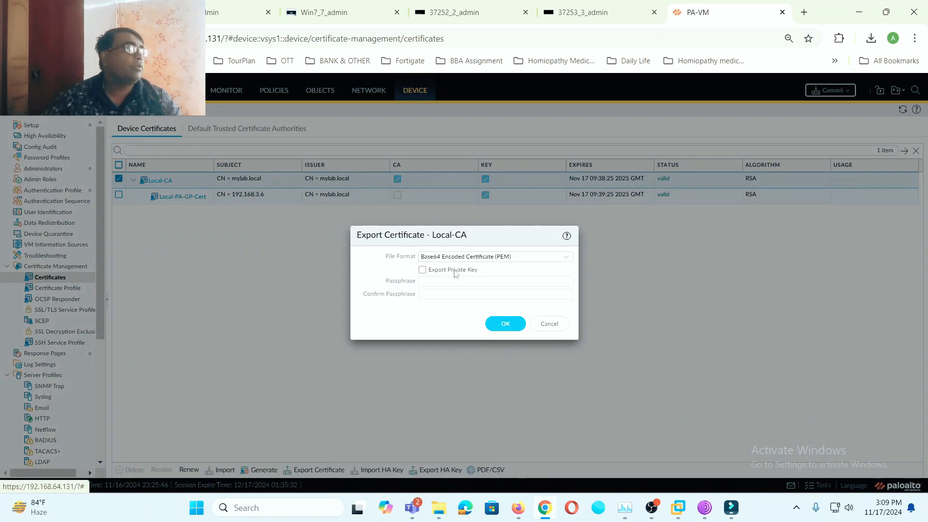
pyautogui.click(499, 327)
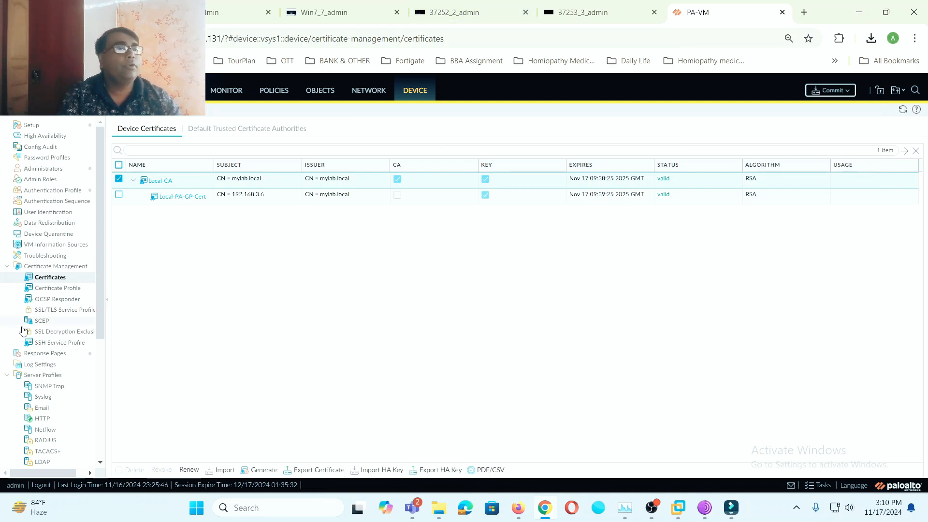
# - Create SSL/TLS service profile GP-Cert using the Local-PA-GP-Cert certificate
pyautogui.click(78, 311)
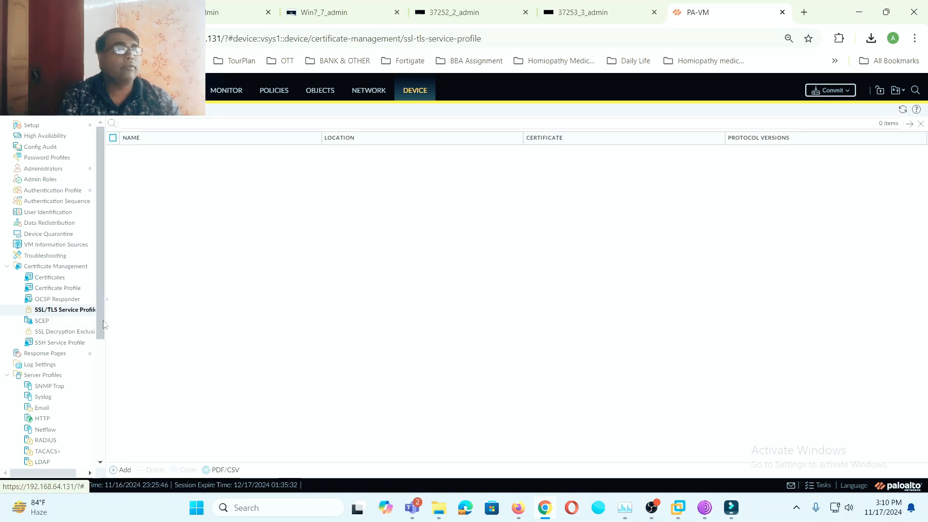
pyautogui.click(120, 470)
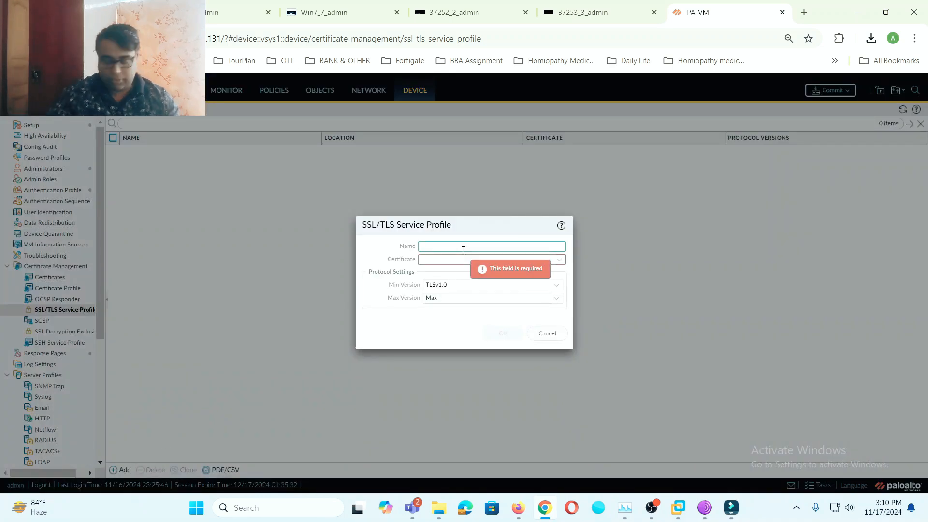
pyautogui.write('GP')
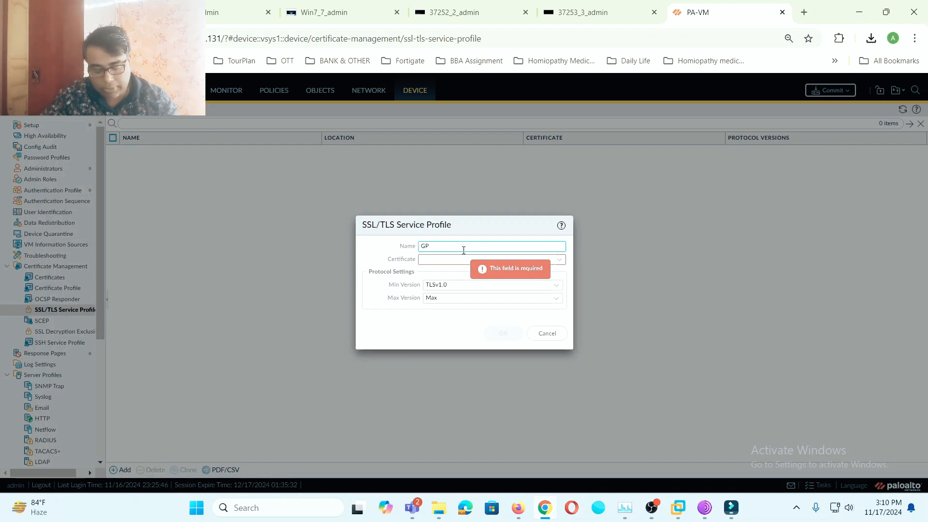
pyautogui.write('-Cert')
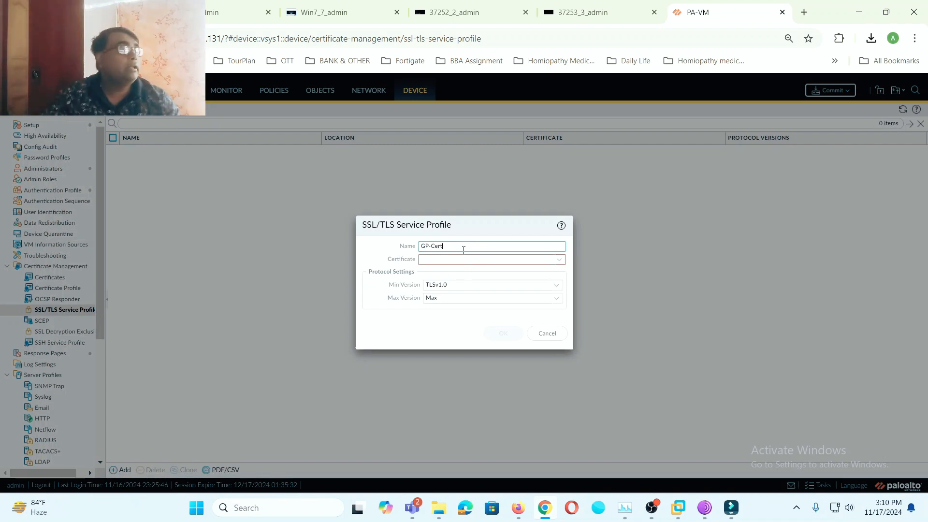
pyautogui.click(560, 260)
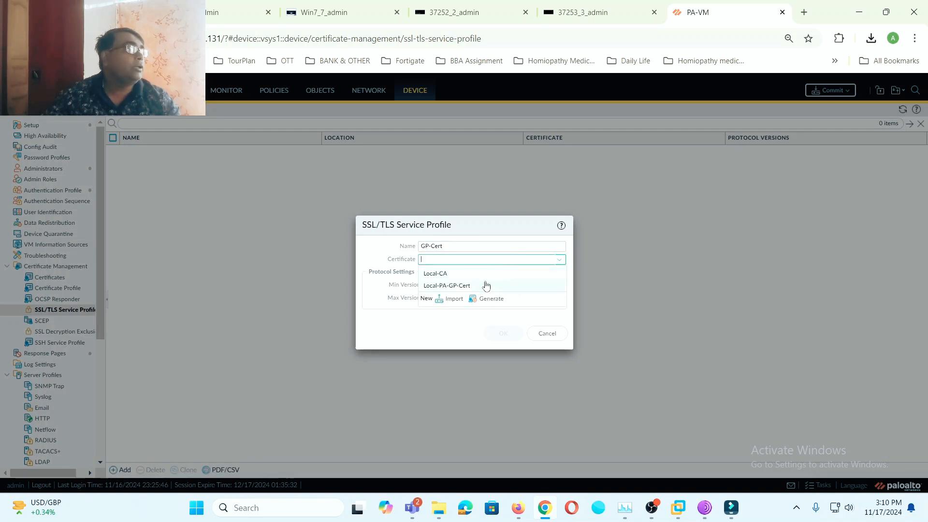
pyautogui.click(447, 285)
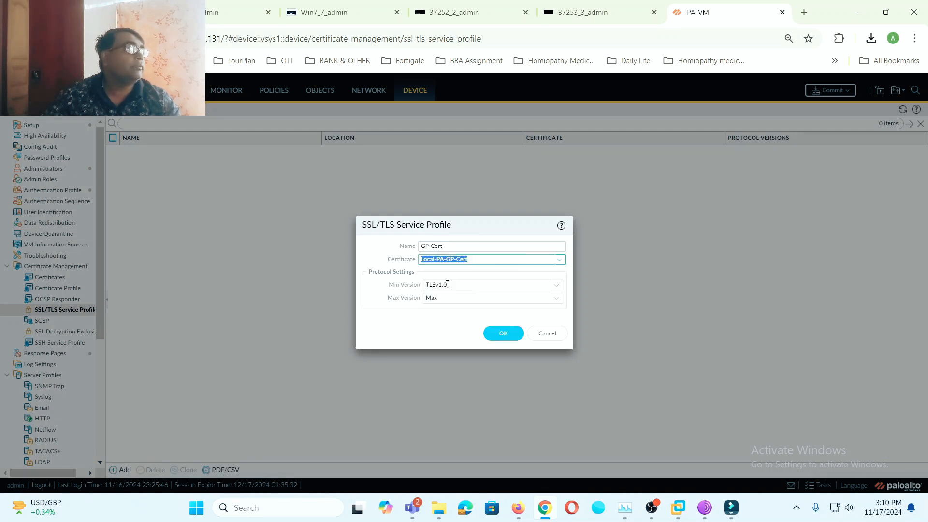
pyautogui.click(503, 333)
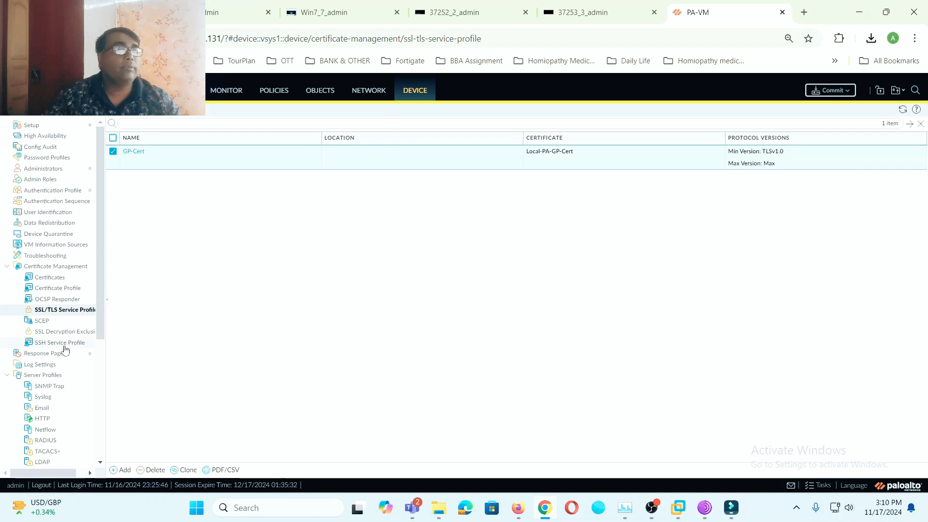
pyautogui.scroll(-3, 65, 351)
# - Add an enabled local user gpuser1 with its password entered and confirmed
pyautogui.click(42, 395)
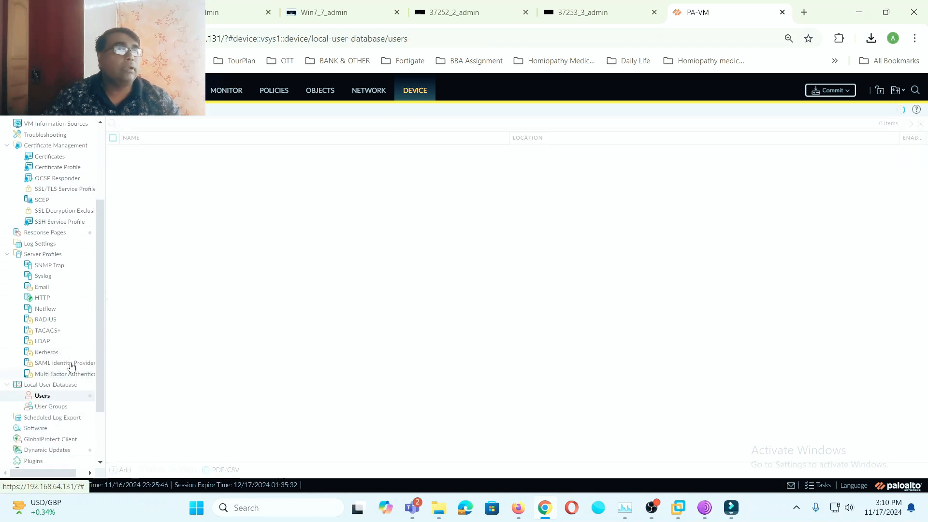
pyautogui.click(121, 469)
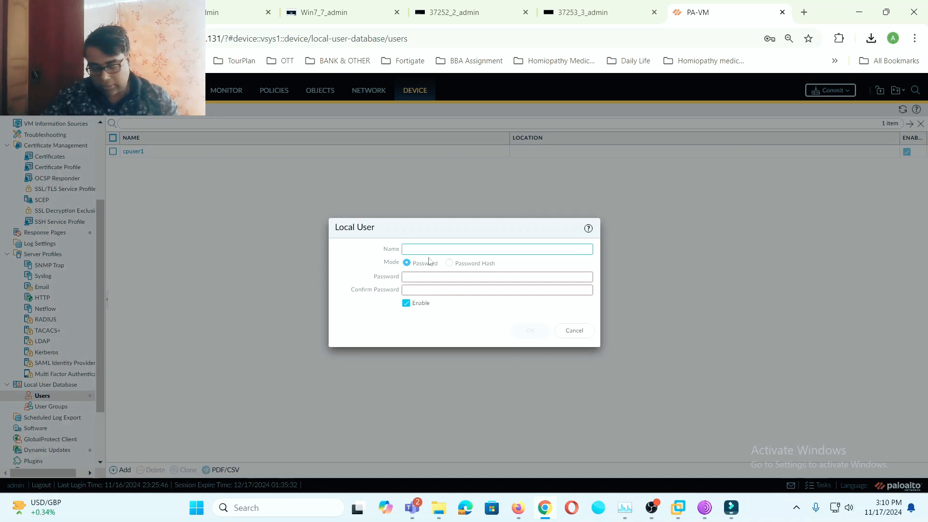
pyautogui.write('gp')
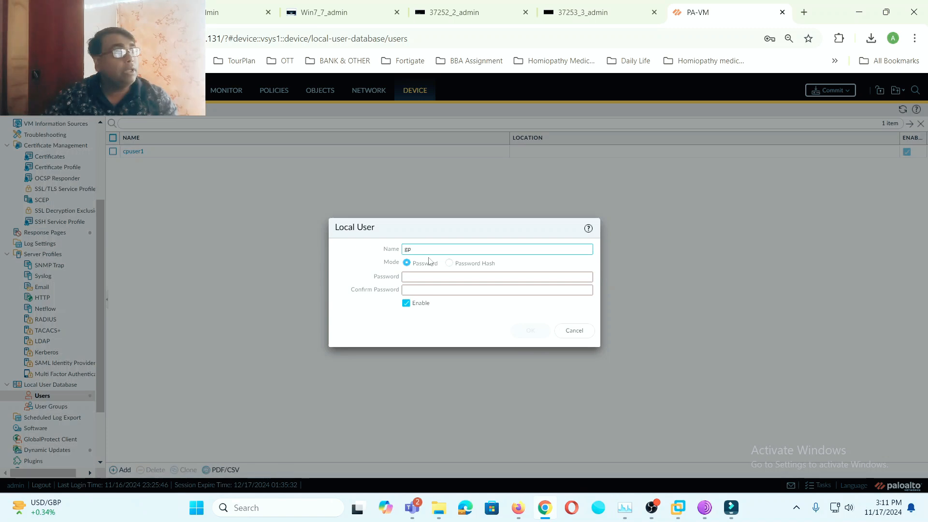
pyautogui.write('user1')
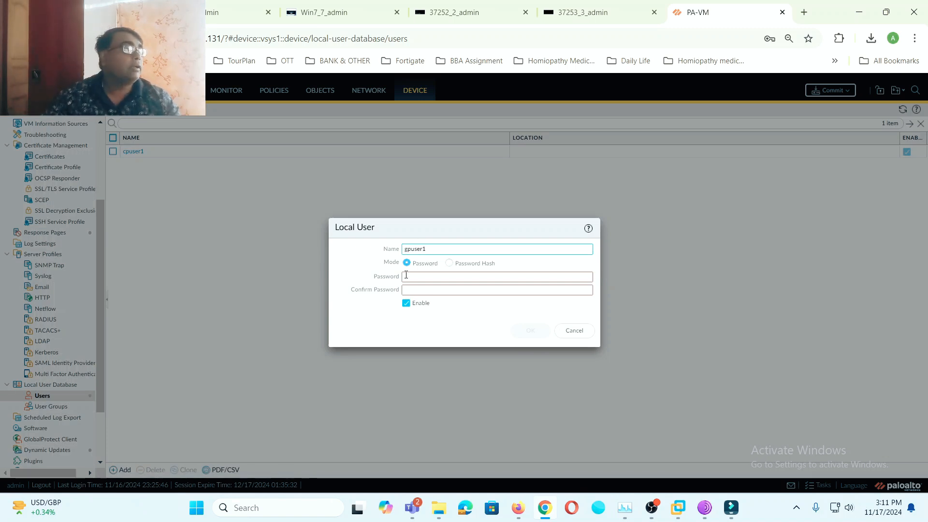
pyautogui.click(407, 276)
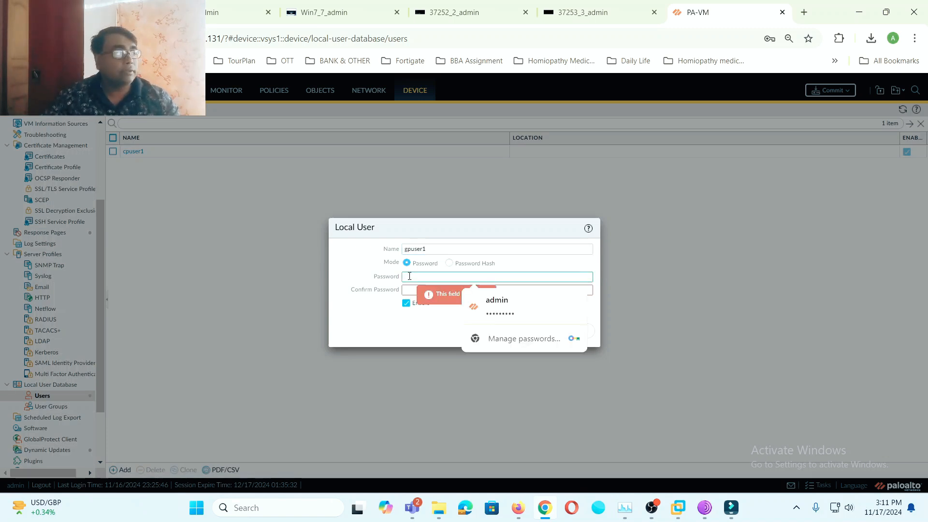
pyautogui.write('•••••••')
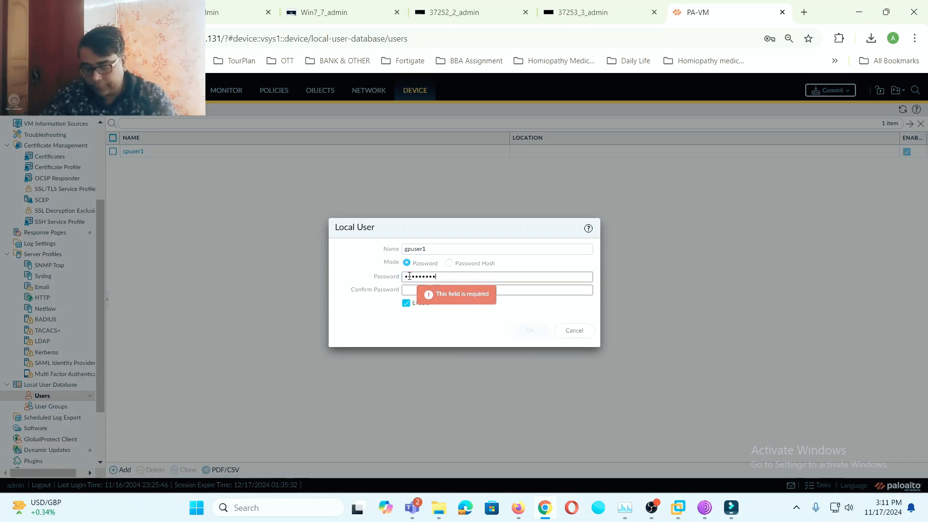
pyautogui.click(410, 289)
pyautogui.write('•••••••••')
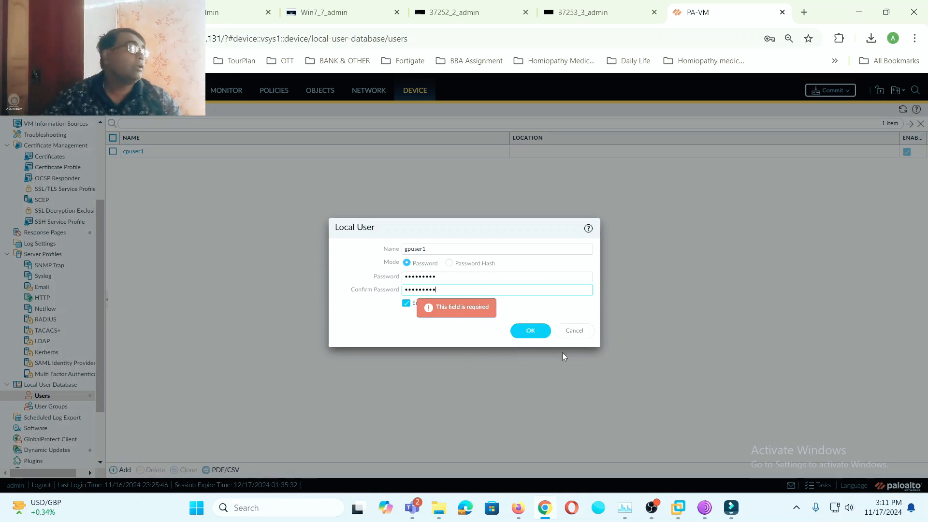
pyautogui.click(541, 331)
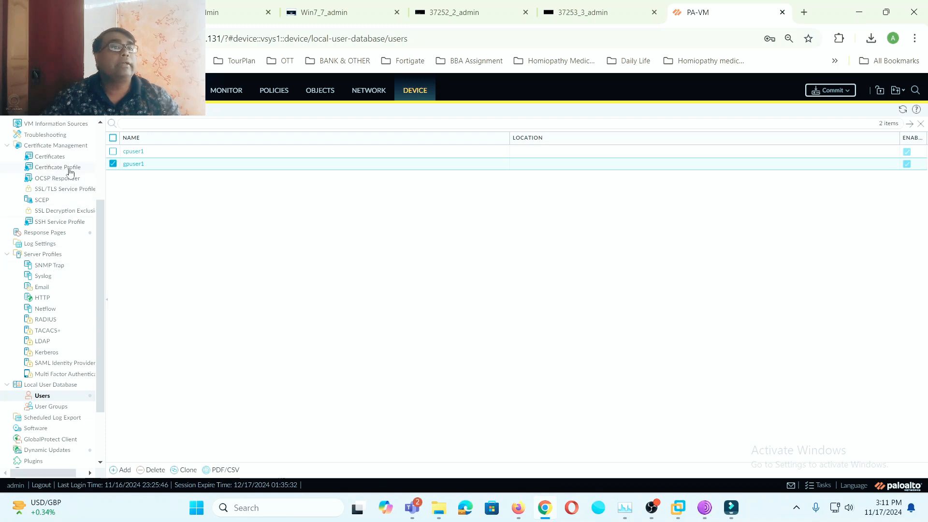
pyautogui.scroll(3, 71, 175)
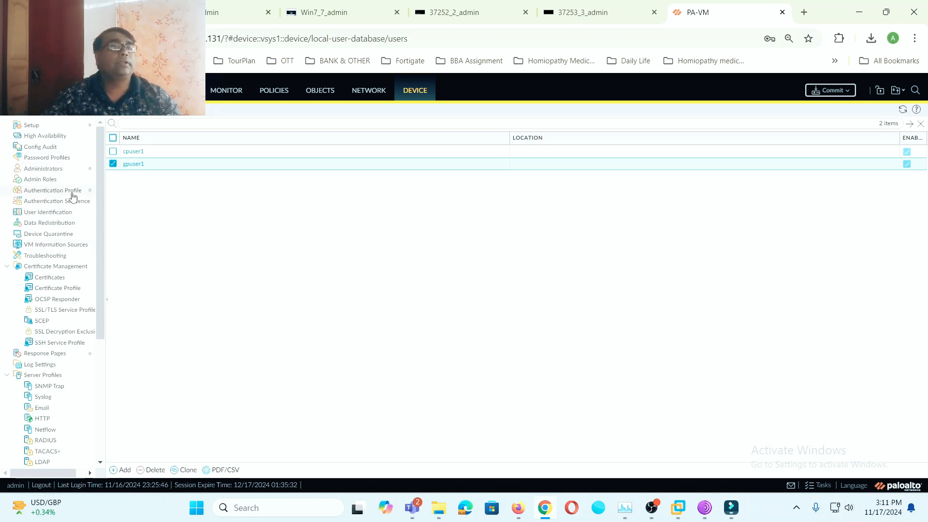
# - Start a new authentication profile under Device > Authentication Profile named GP-Local_Auth
pyautogui.click(73, 192)
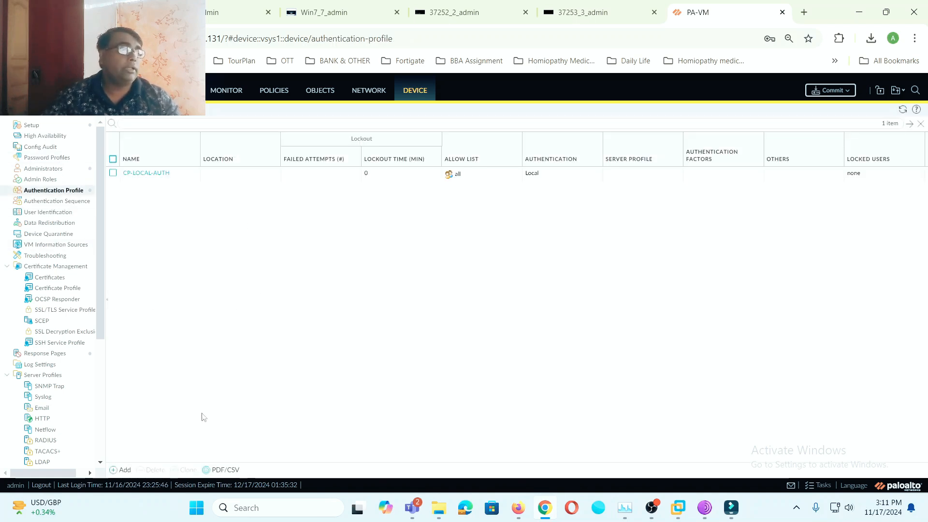
pyautogui.click(121, 470)
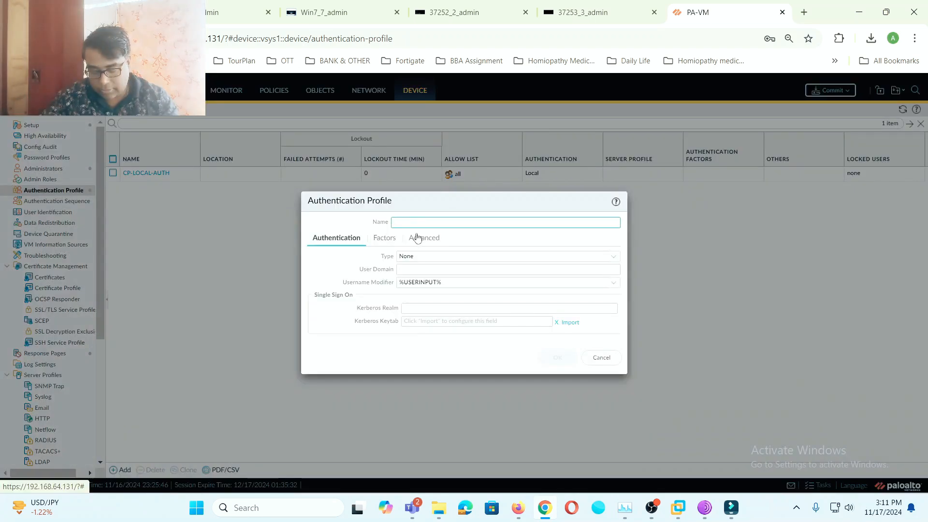
pyautogui.write('GP-LOcal_A')
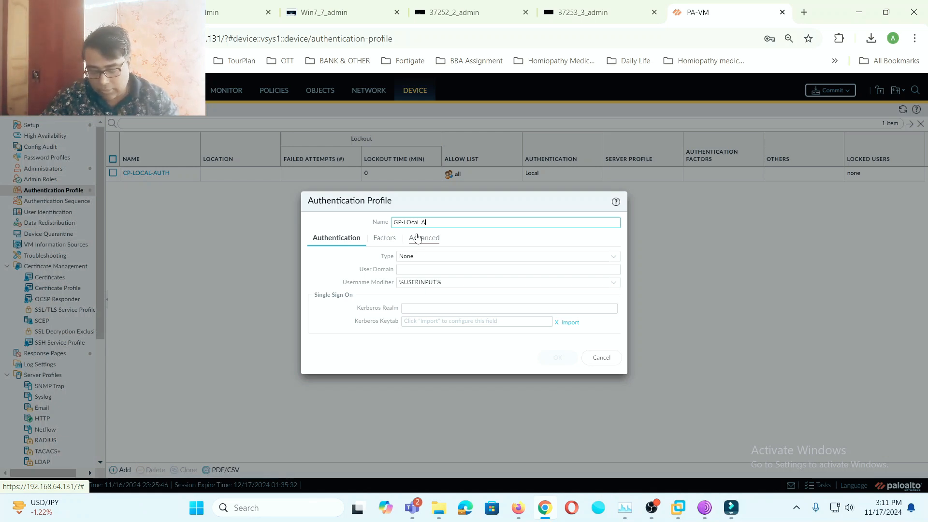
pyautogui.write('uth')
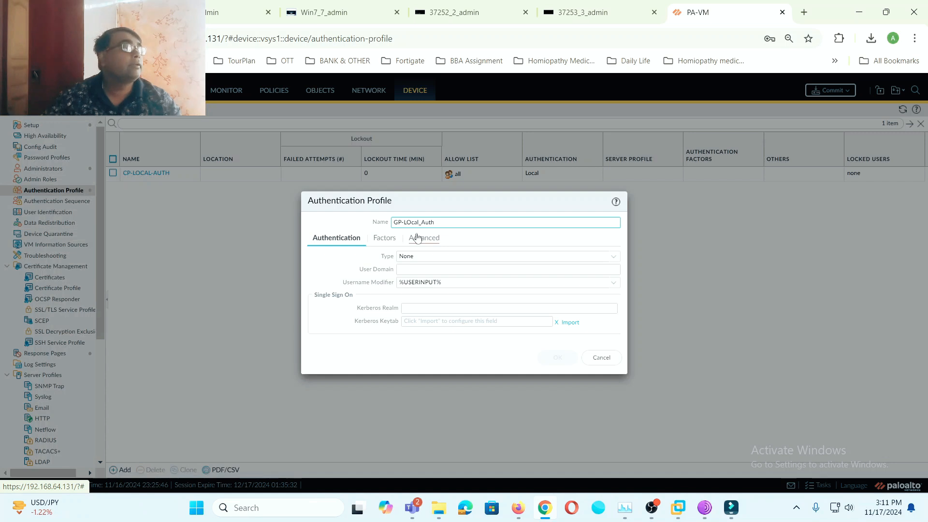
pyautogui.press('BackSpace')
pyautogui.write('o')
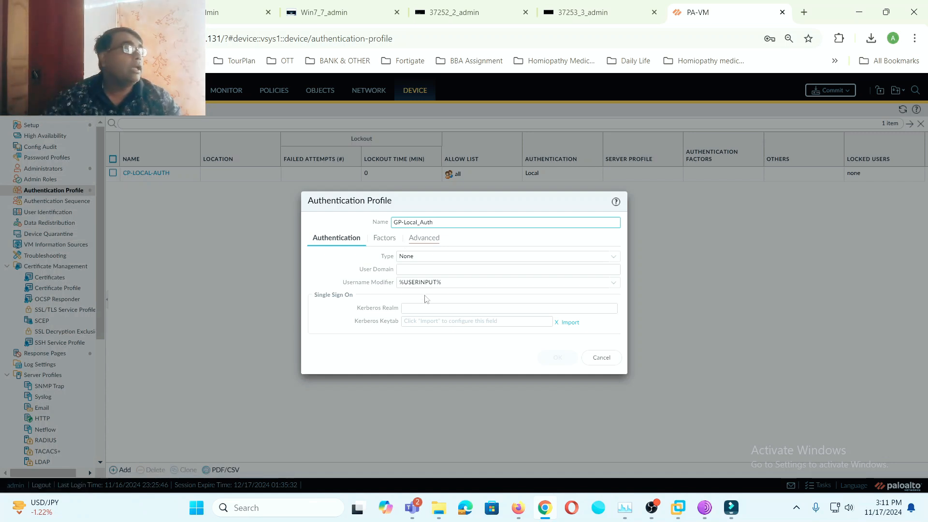
pyautogui.click(616, 262)
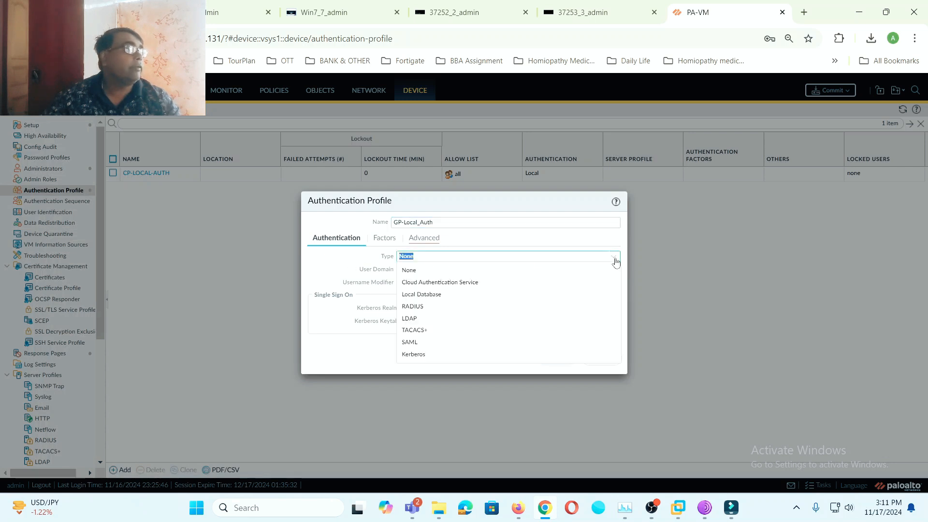
# - Set the profile type to Local Database and add 'all' to the Advanced allow list
pyautogui.click(421, 294)
pyautogui.click(424, 238)
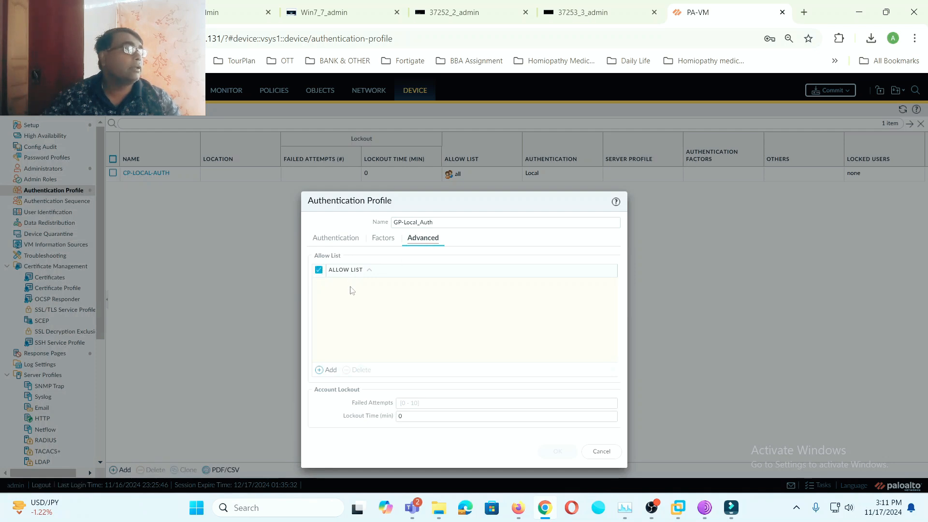
pyautogui.click(327, 371)
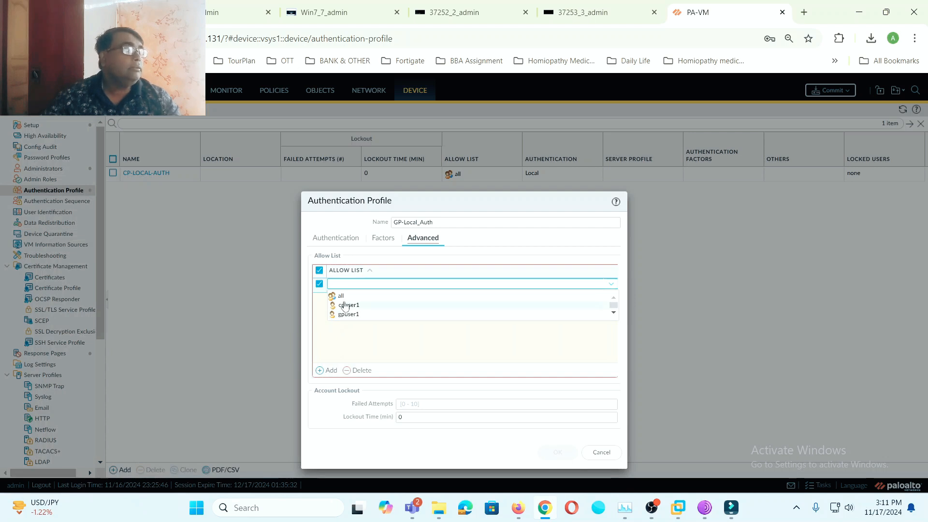
pyautogui.click(342, 297)
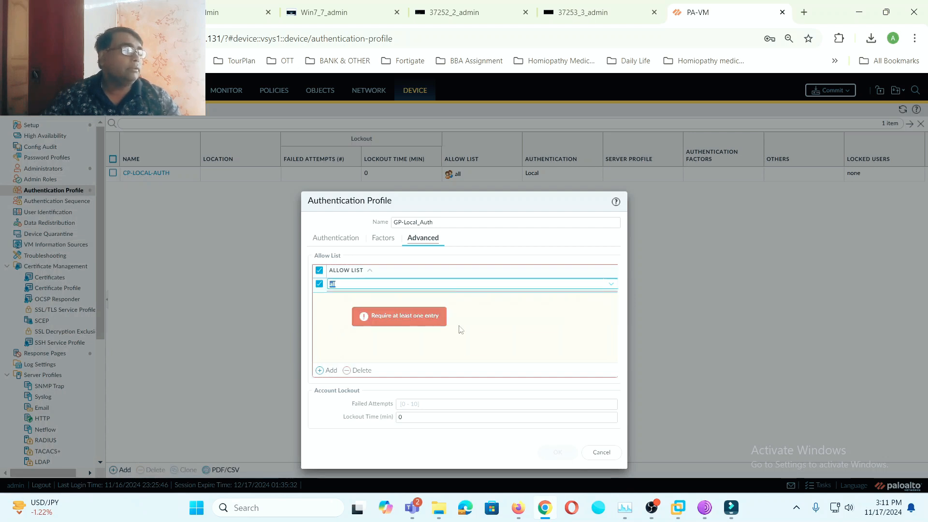
pyautogui.click(331, 371)
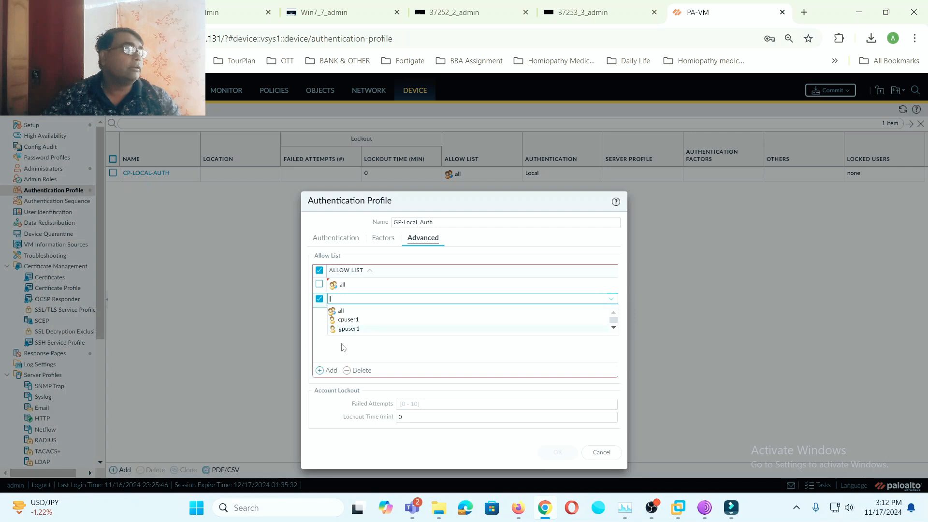
pyautogui.click(333, 324)
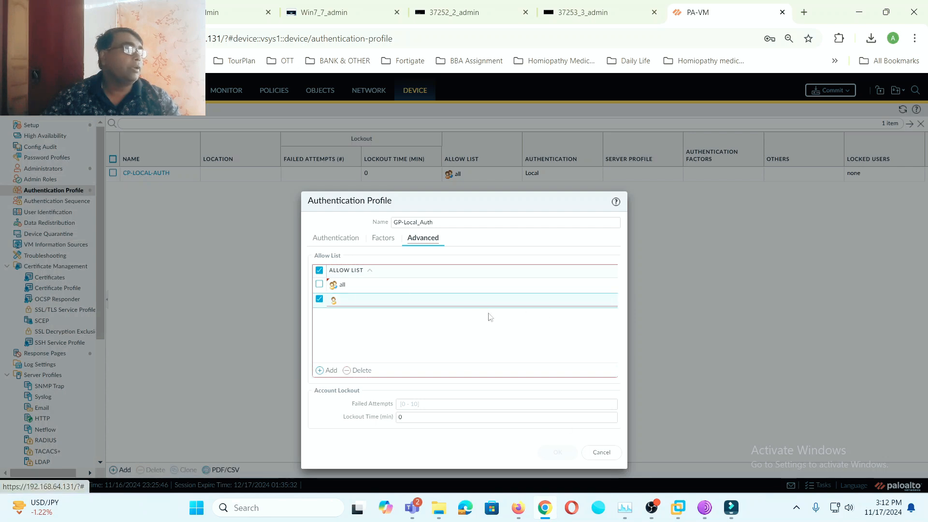
# - Rebuild the allow list with only 'all' and save the GP-Local_Auth profile
pyautogui.click(319, 285)
pyautogui.click(359, 370)
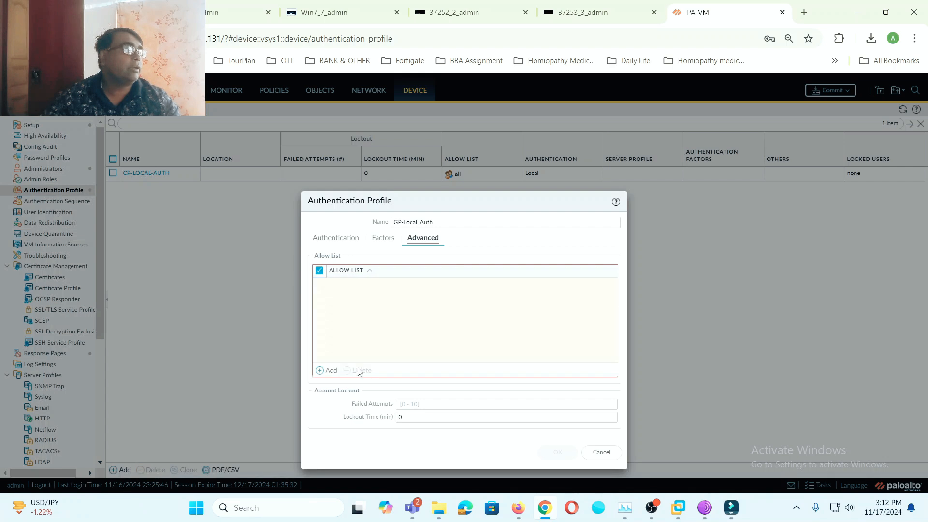
pyautogui.click(333, 369)
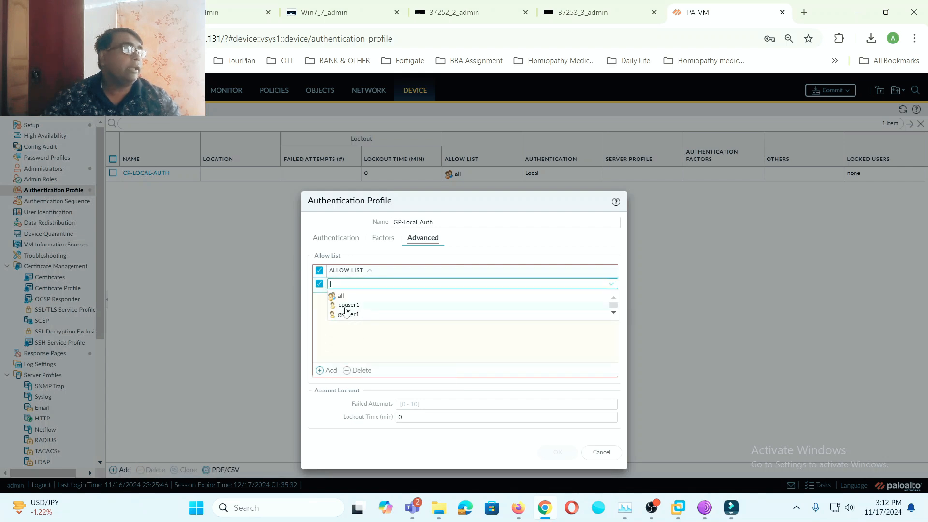
pyautogui.click(341, 296)
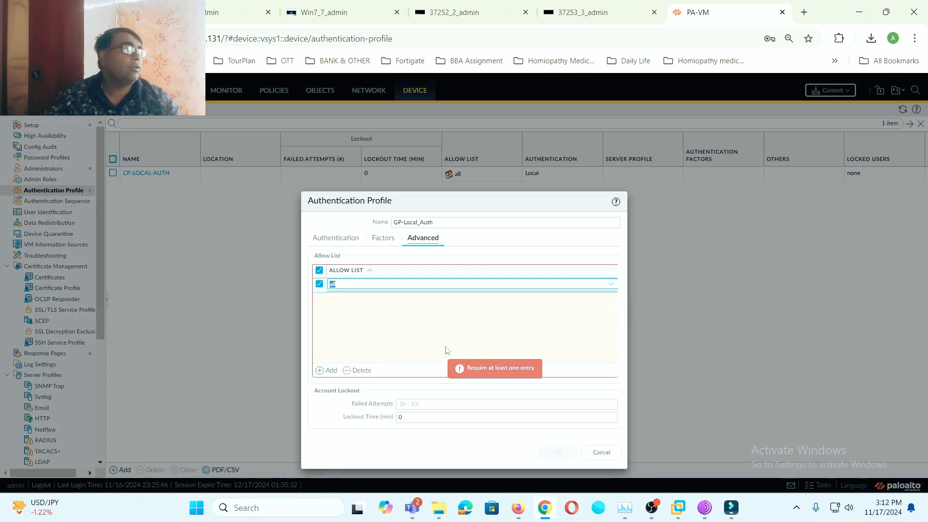
pyautogui.click(446, 352)
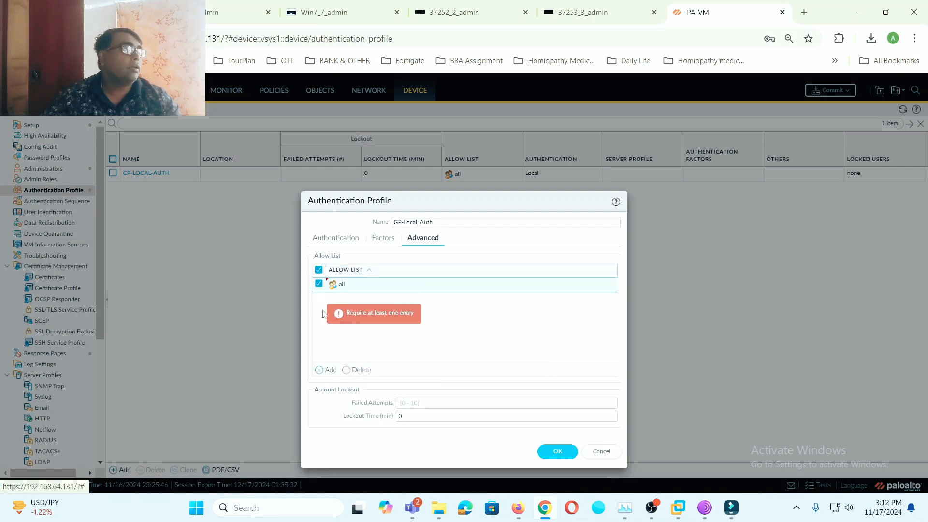
pyautogui.click(380, 239)
pyautogui.click(338, 239)
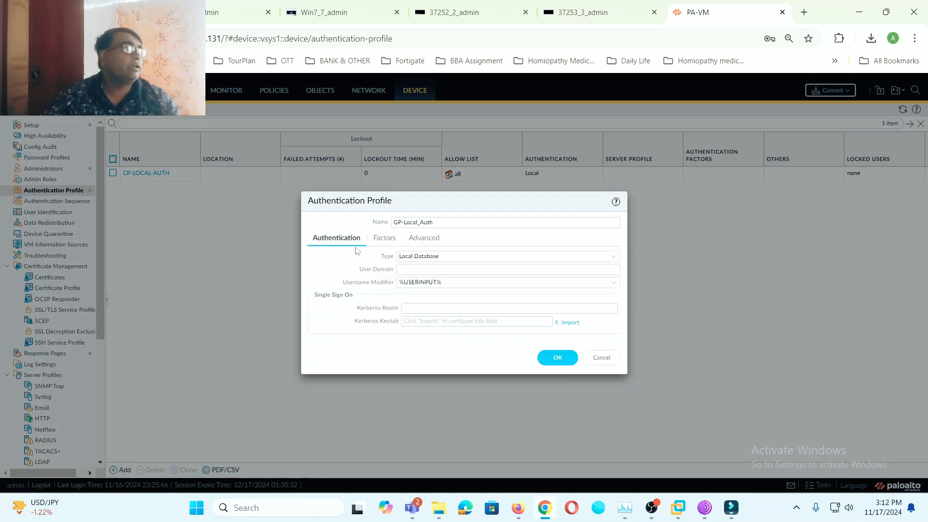
pyautogui.click(558, 360)
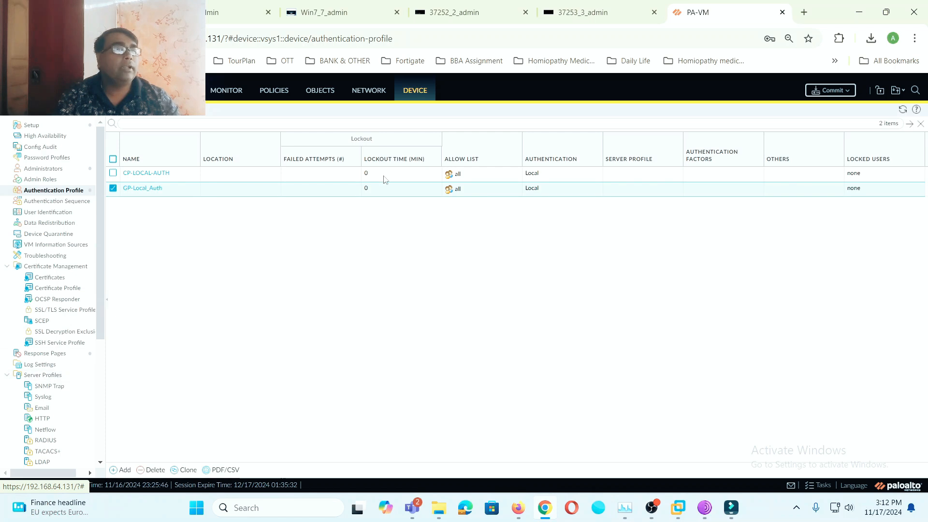
# - Create a GlobalProtect gateway named GP-Gateway on interface ethernet1/1
pyautogui.click(368, 92)
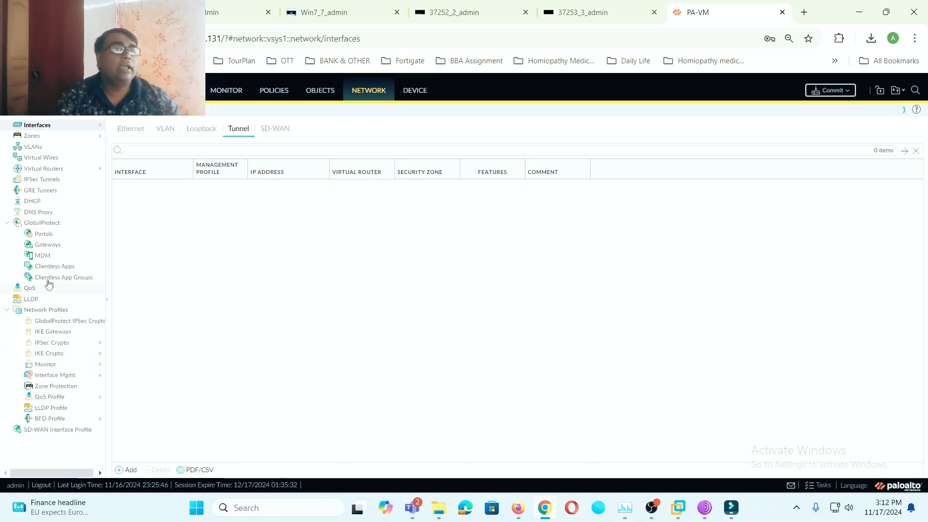
pyautogui.click(48, 245)
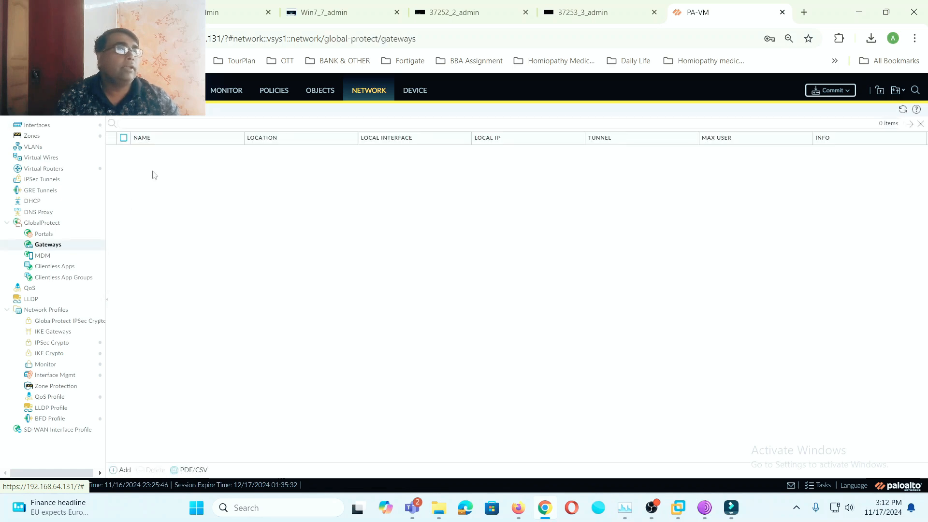
pyautogui.click(120, 469)
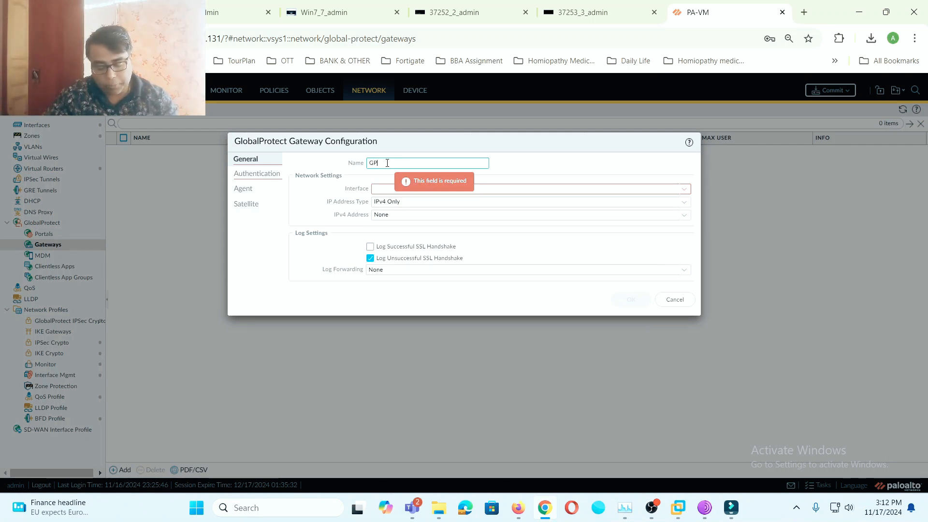
pyautogui.write('GP-Gatewa')
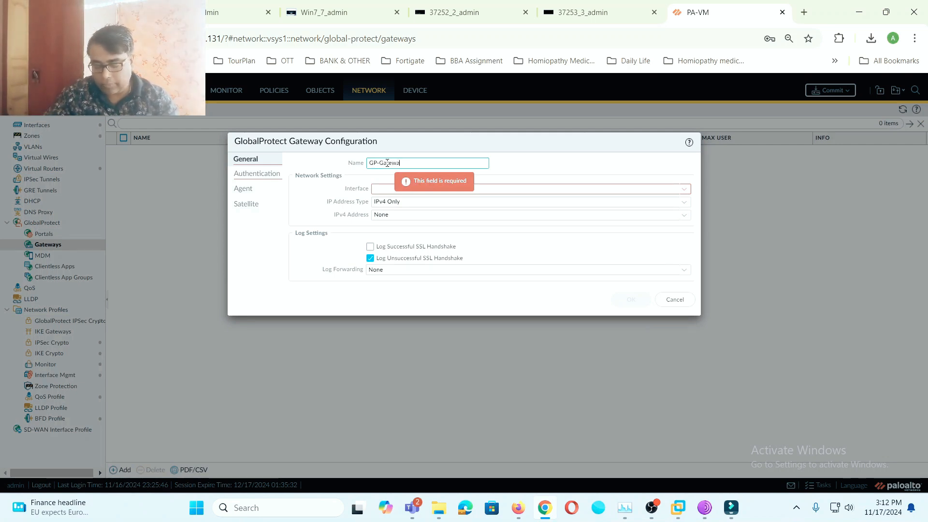
pyautogui.write('y')
pyautogui.click(653, 190)
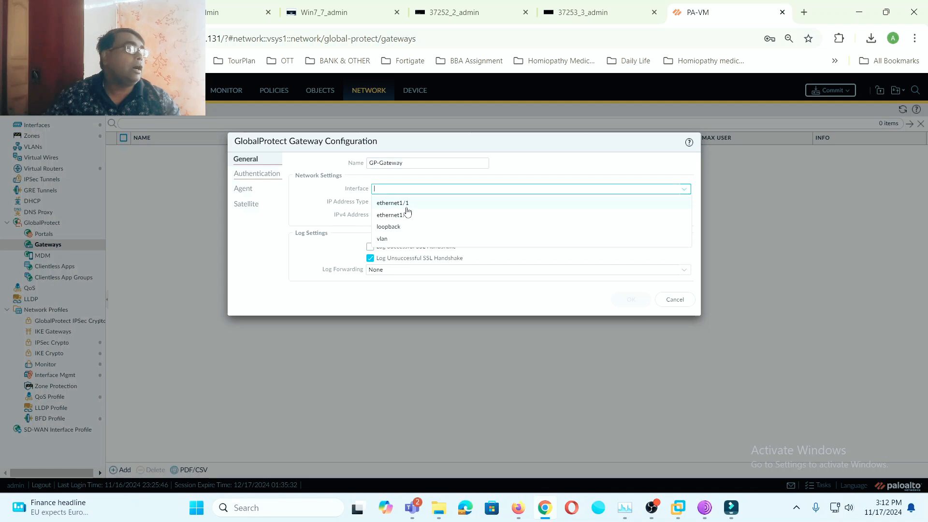
pyautogui.click(408, 207)
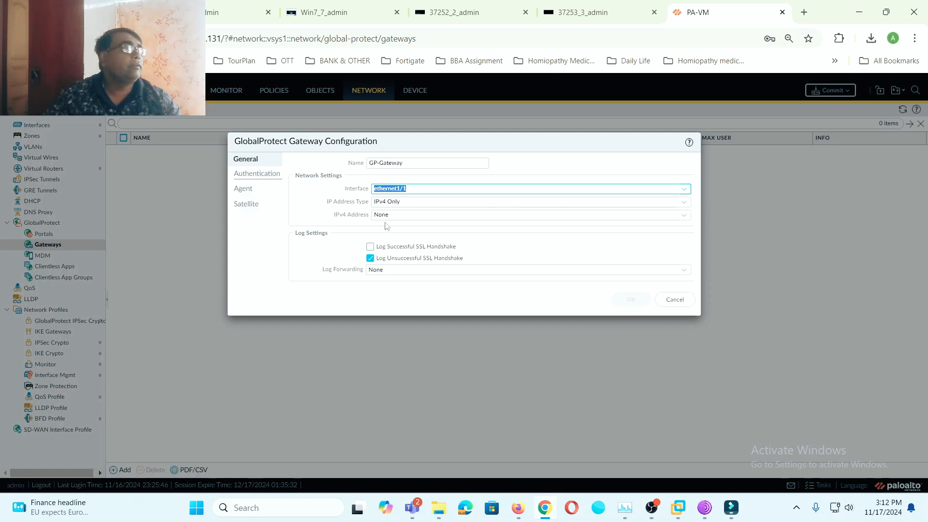
# - Set the gateway's SSL/TLS service profile to GP-Cert
pyautogui.click(256, 174)
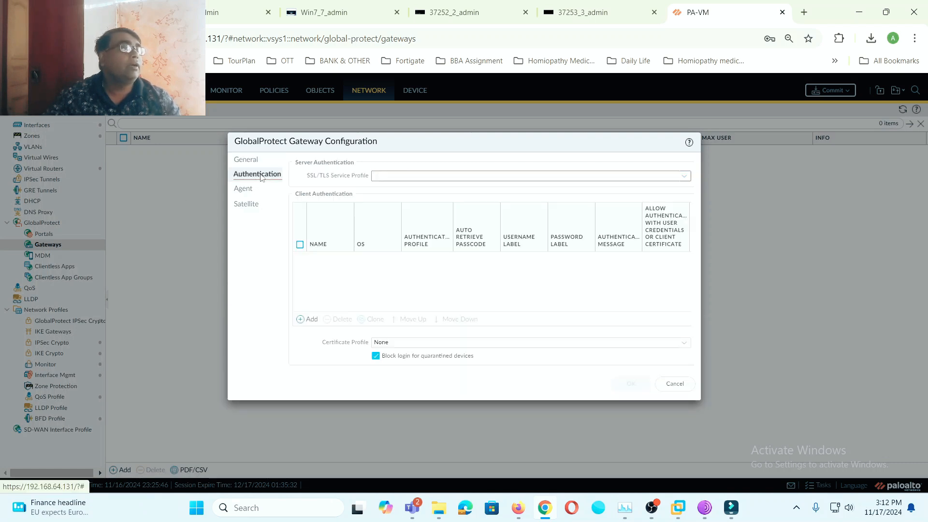
pyautogui.click(418, 177)
pyautogui.click(690, 179)
pyautogui.click(382, 189)
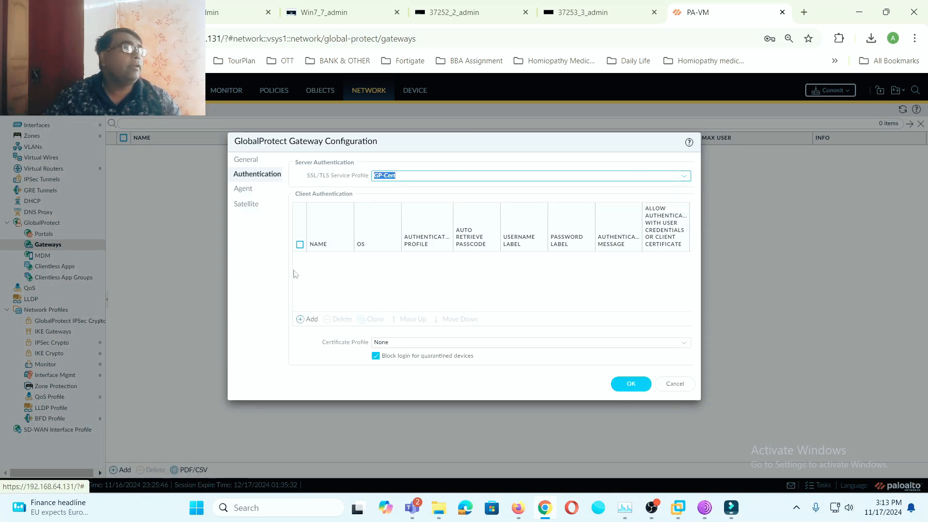
# - Add client authentication GP-Client-Auth using GP-Local_Auth, allowing credentials or client certificate
pyautogui.click(312, 321)
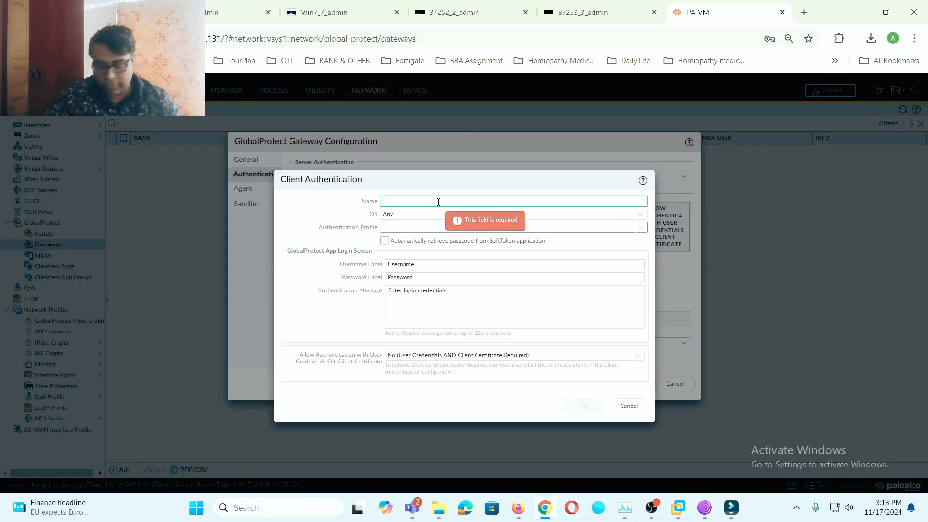
pyautogui.write('G')
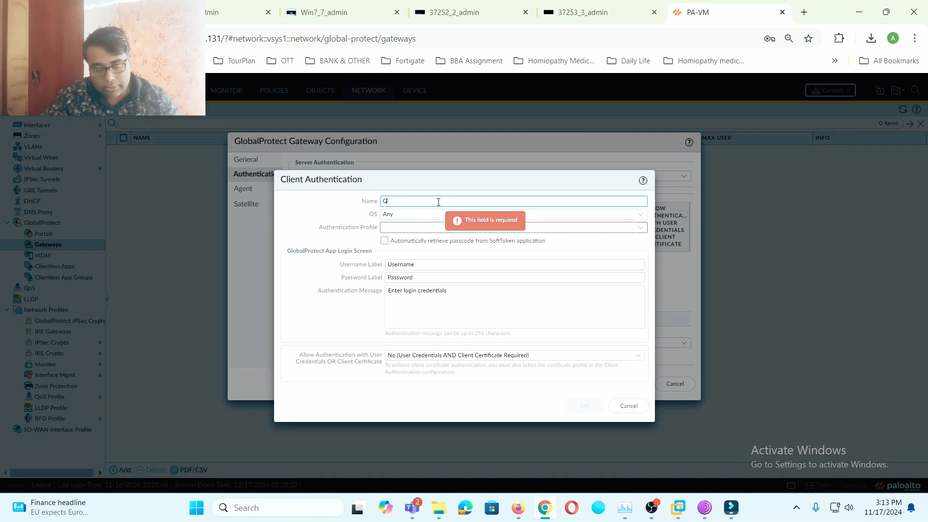
pyautogui.write('P-Clent-')
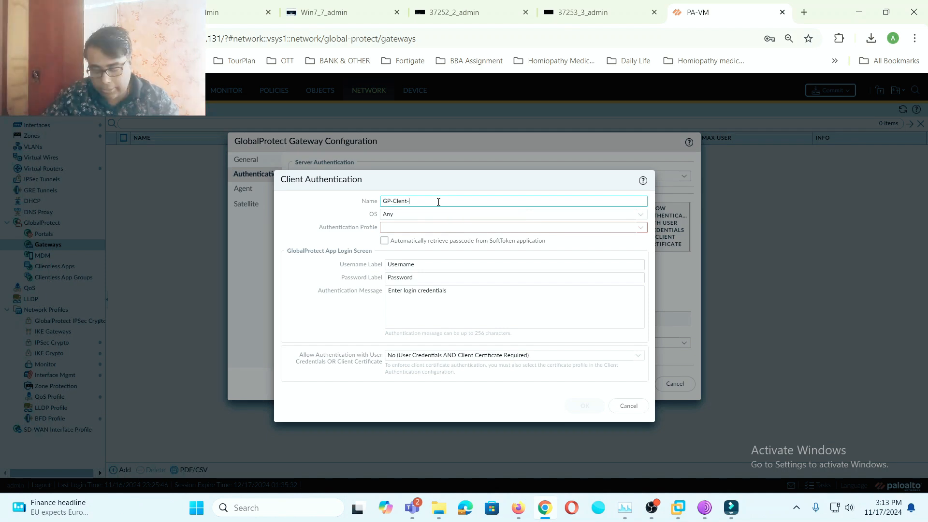
pyautogui.write('Auth')
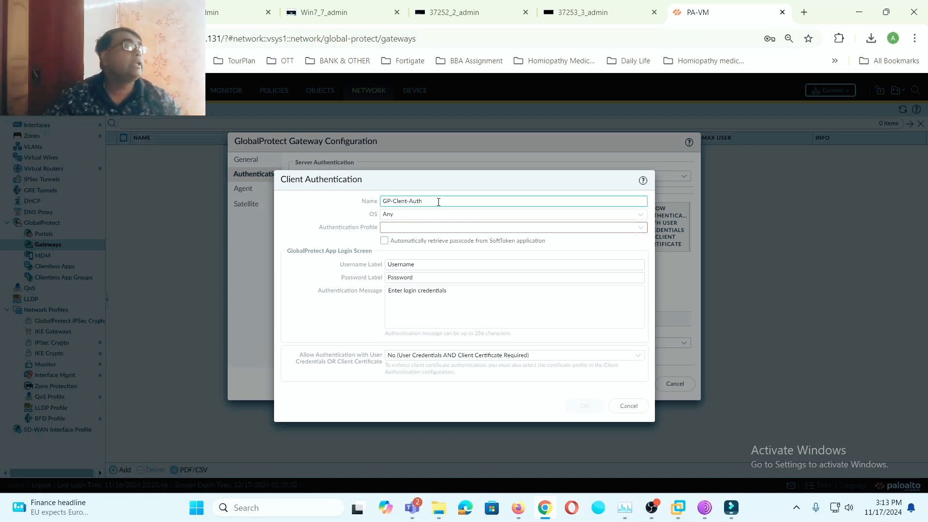
pyautogui.click(639, 228)
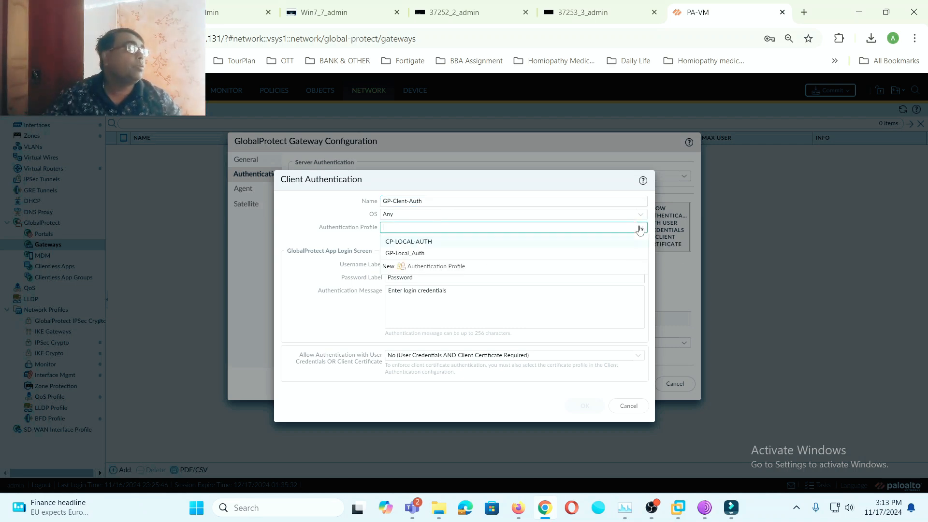
pyautogui.click(419, 256)
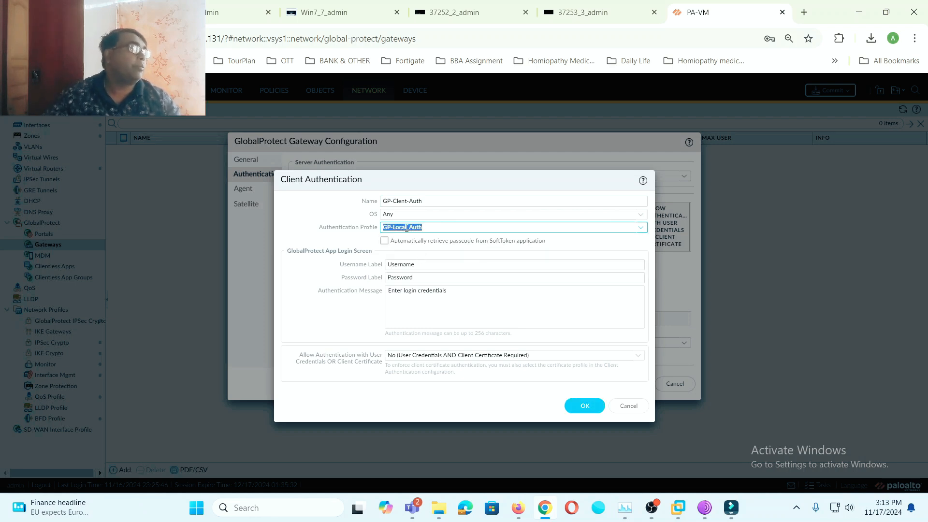
pyautogui.click(638, 357)
pyautogui.click(443, 382)
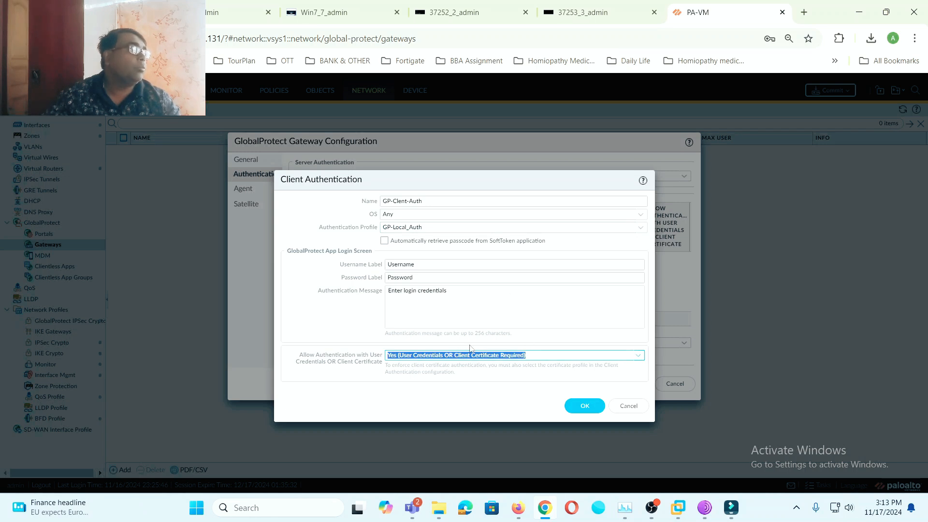
pyautogui.click(585, 407)
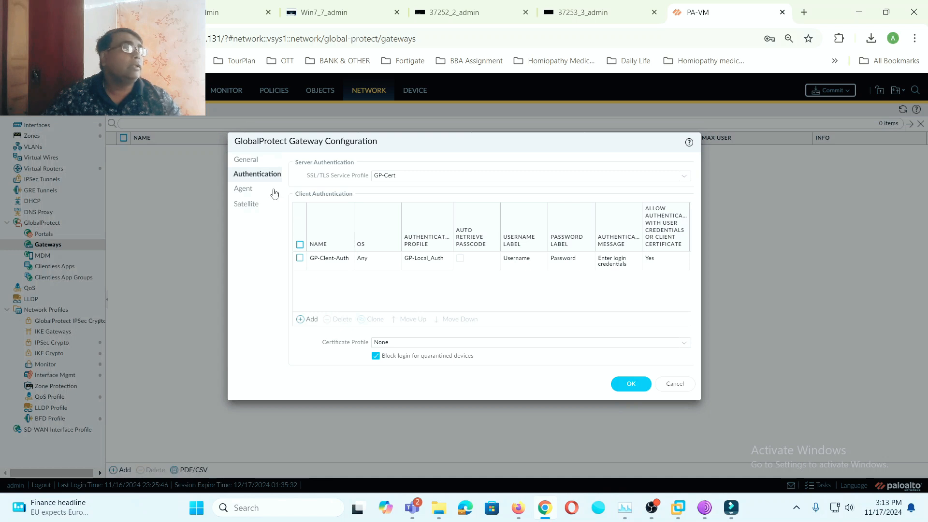
pyautogui.click(250, 189)
# - Enable gateway tunnel mode on tunnel interface tunnel.1
pyautogui.click(299, 183)
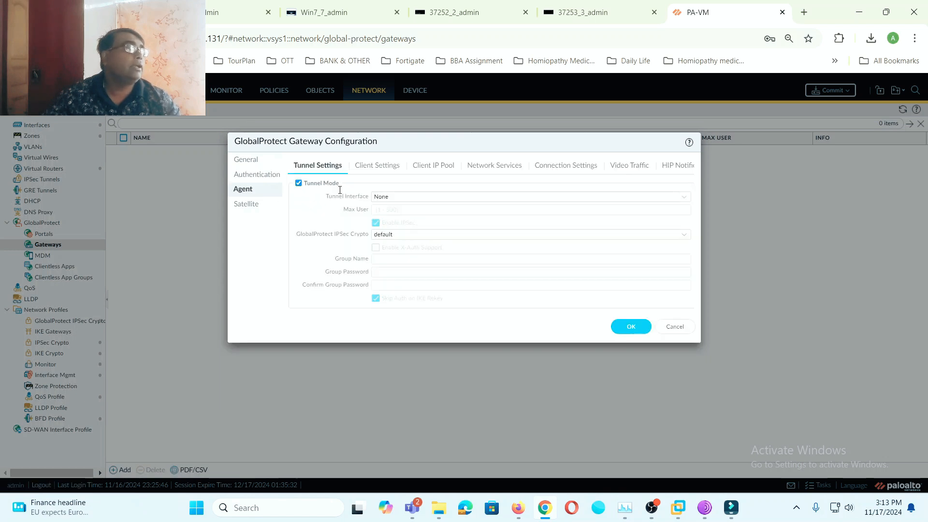
pyautogui.click(684, 202)
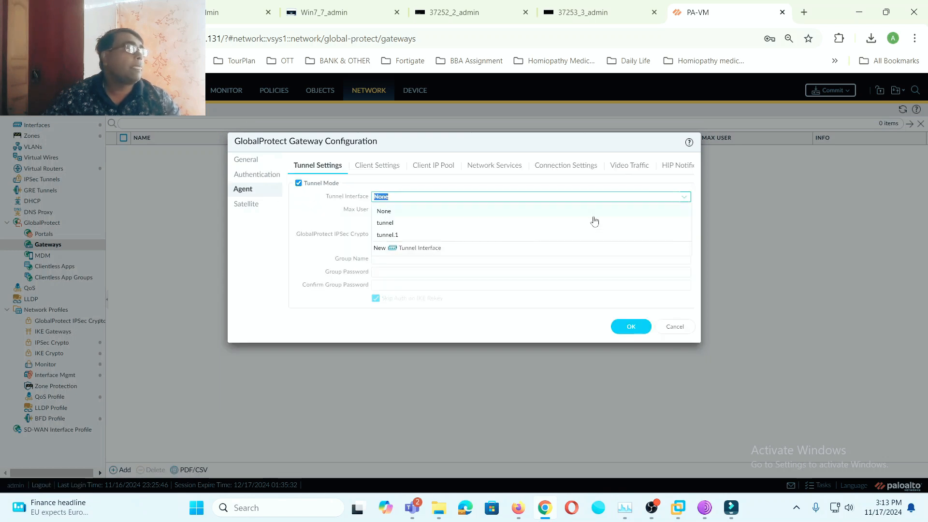
pyautogui.click(402, 234)
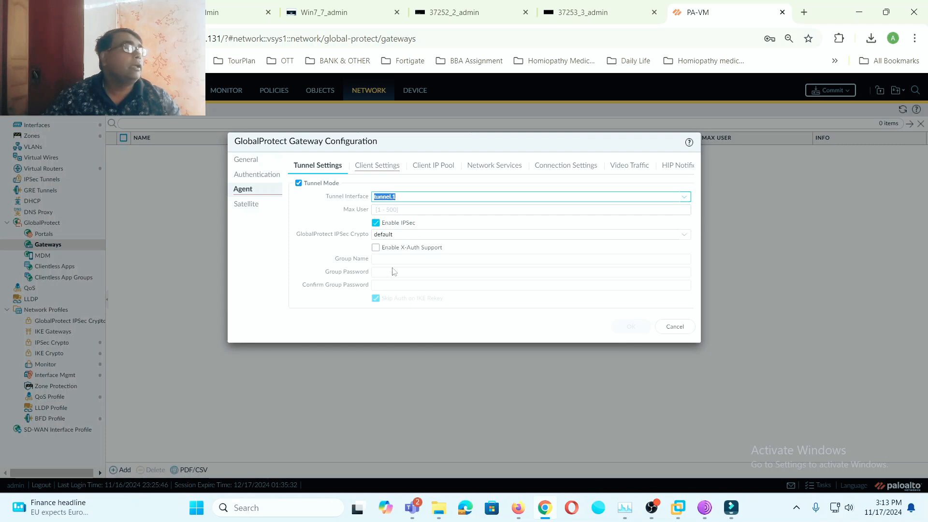
pyautogui.click(384, 166)
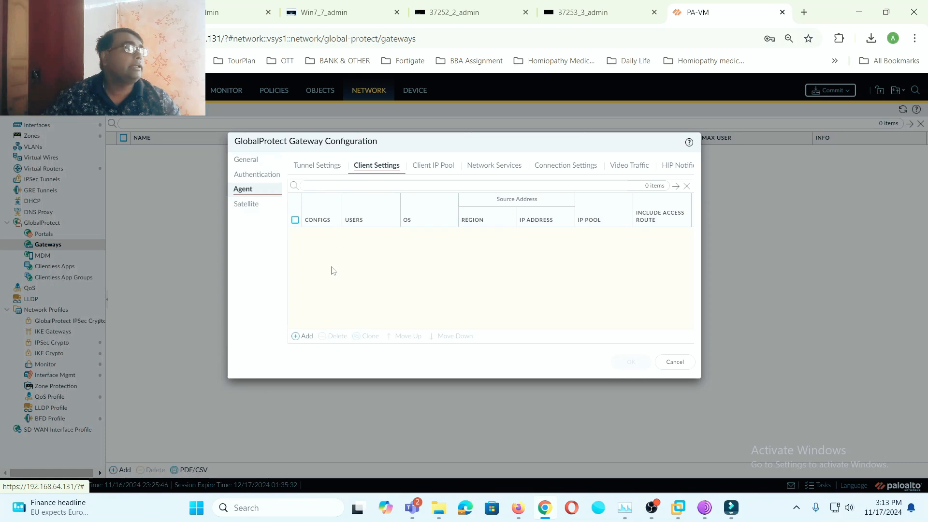
# - Add a new agent client settings config named GP-Gateway-Client
pyautogui.click(305, 337)
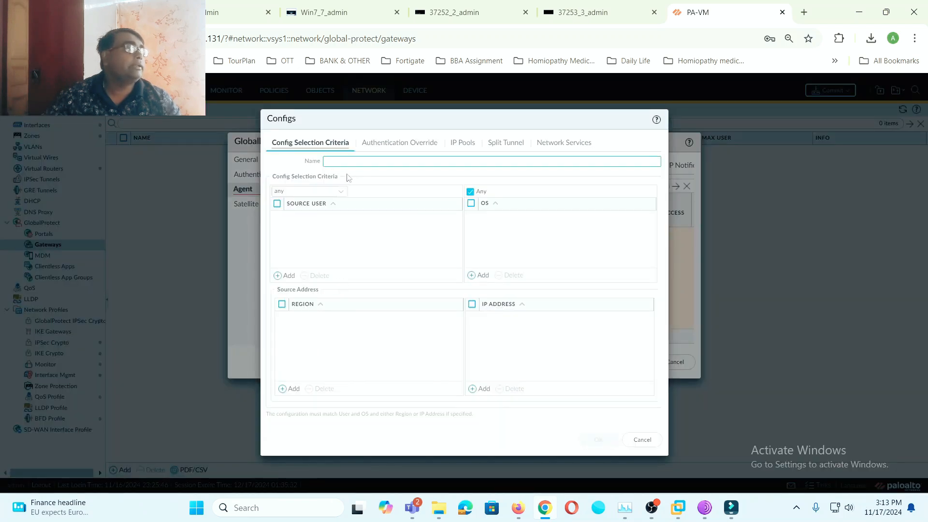
pyautogui.write('G')
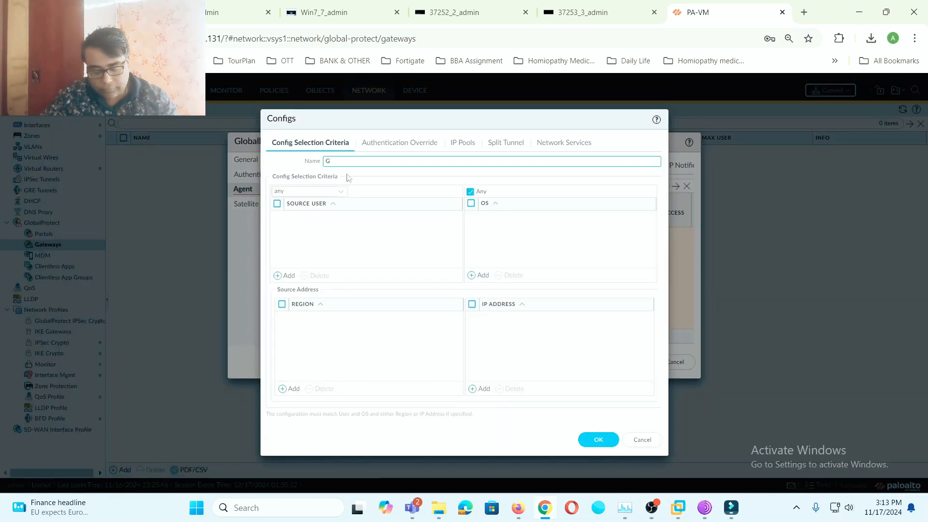
pyautogui.write('P-Gateway')
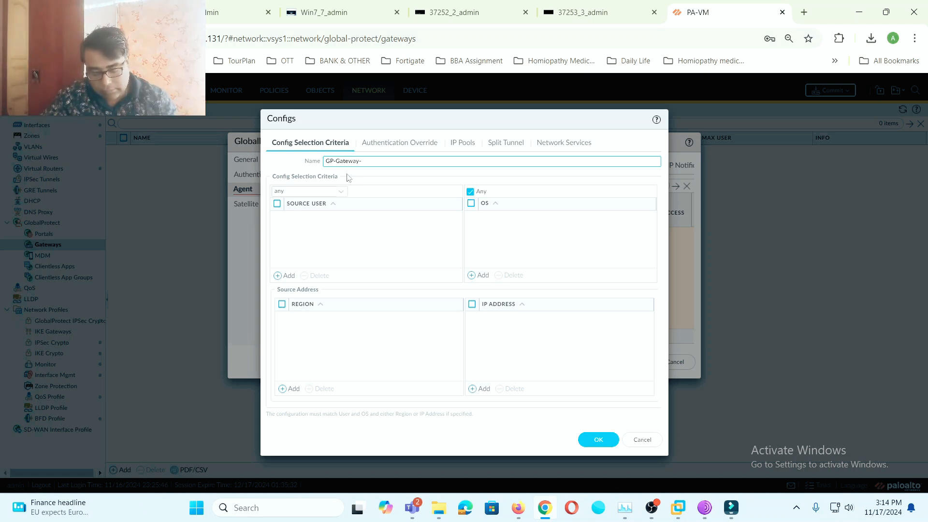
pyautogui.write('-Clien')
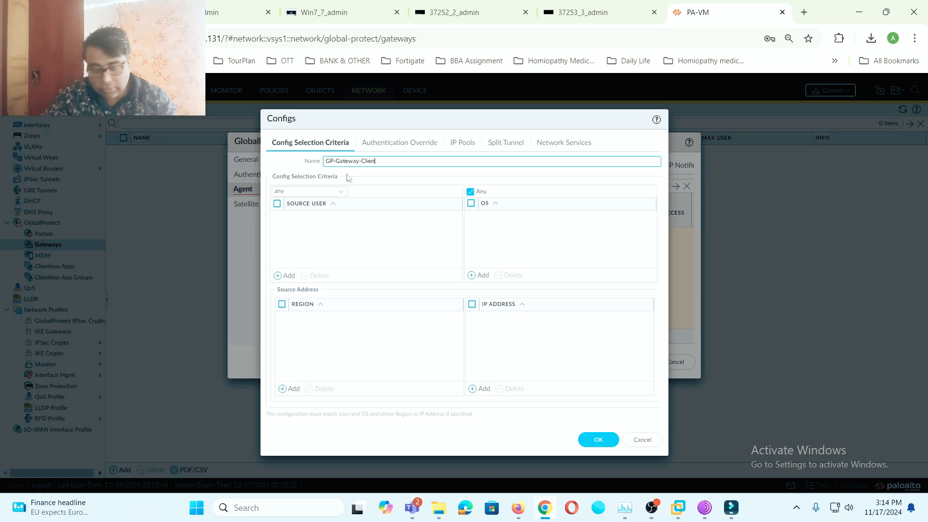
pyautogui.write('t')
pyautogui.click(370, 222)
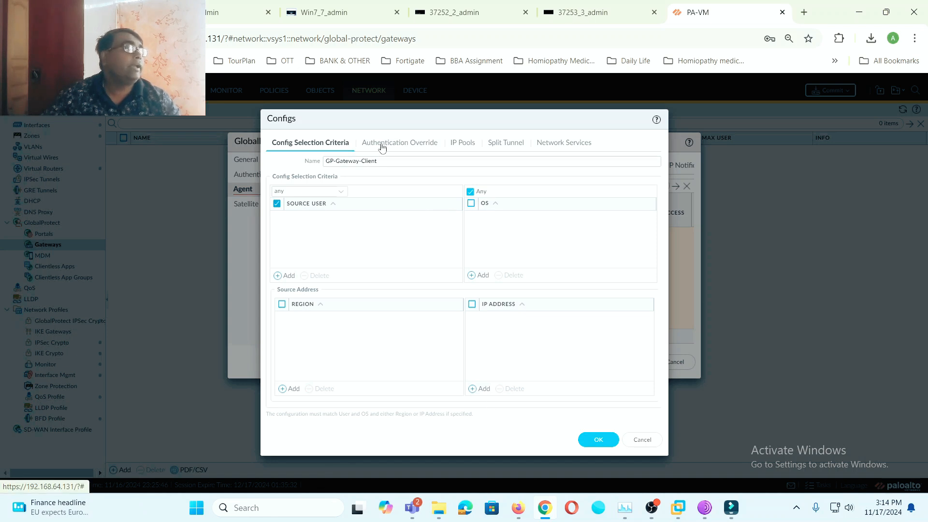
pyautogui.click(400, 147)
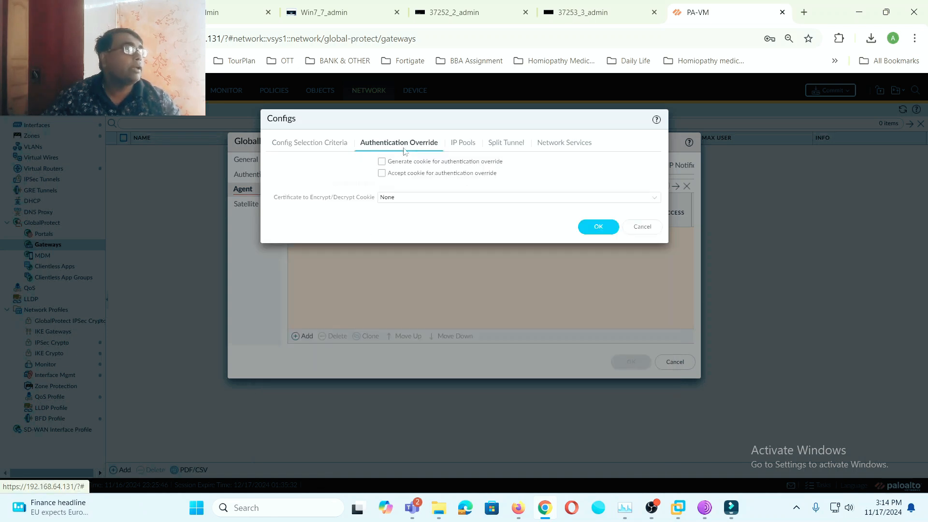
# - Add the range 10.20.30.40-10.20.30.50 to the client config's IP pool
pyautogui.click(468, 143)
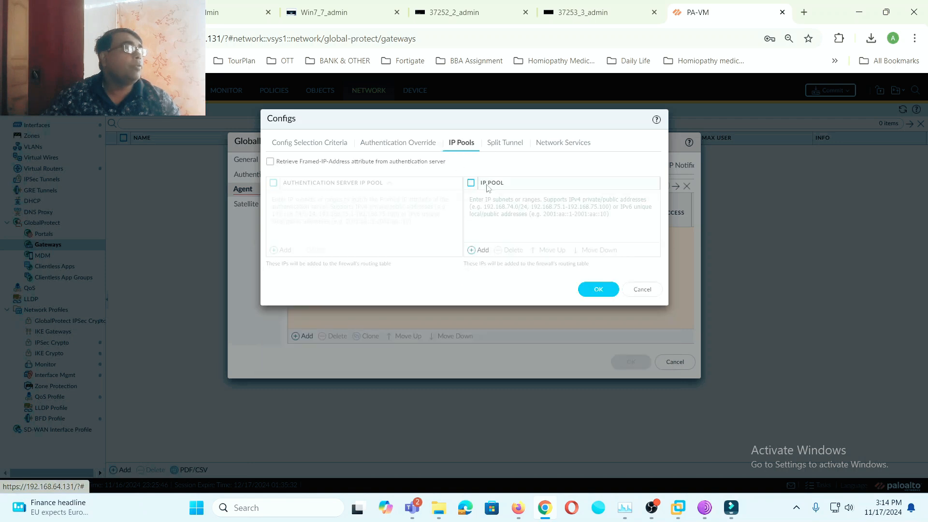
pyautogui.click(478, 251)
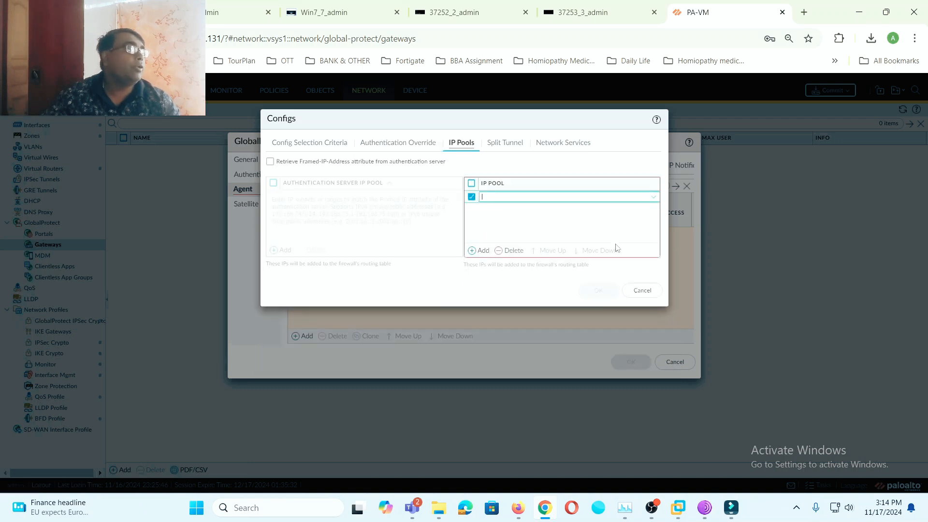
pyautogui.write('10.')
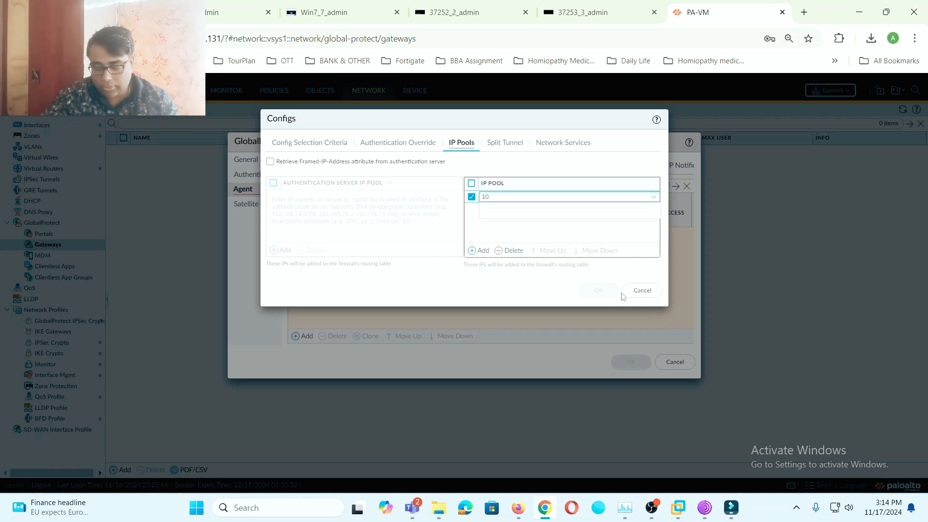
pyautogui.write('20.30.40')
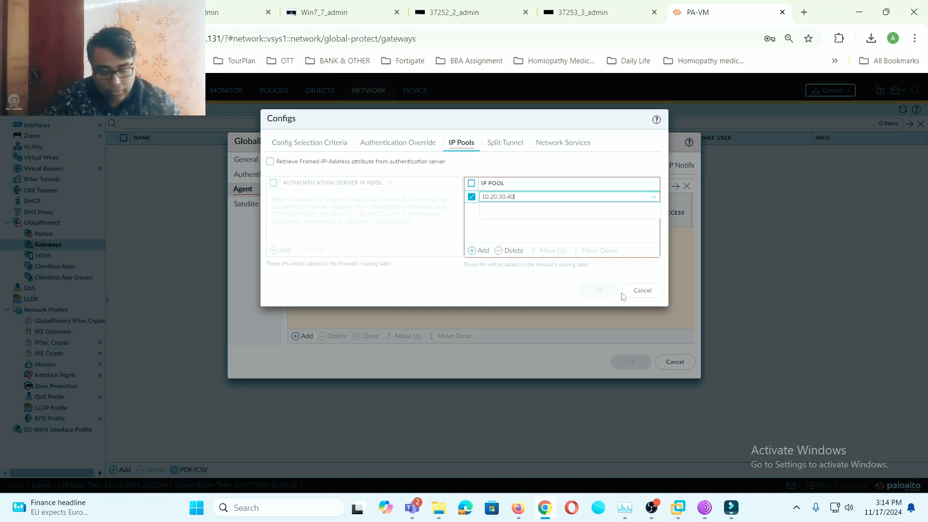
pyautogui.write('-10.20.')
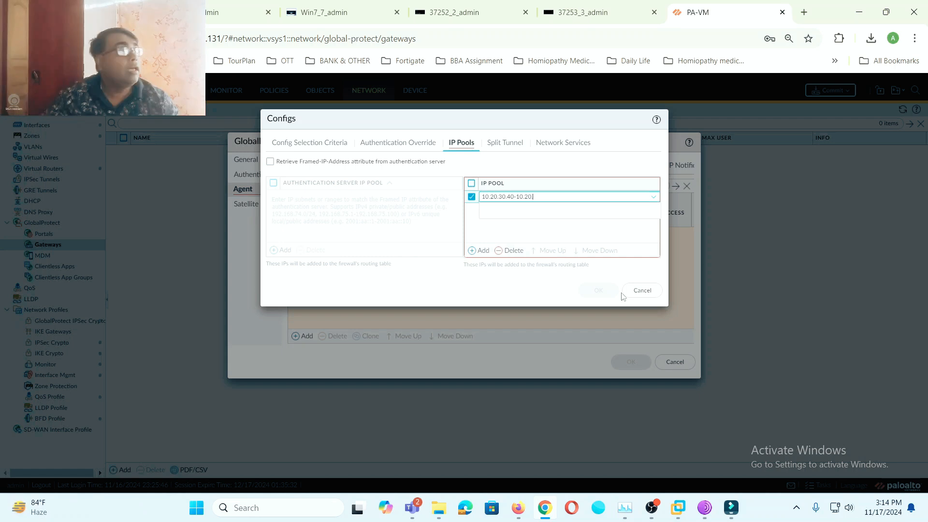
pyautogui.write('30')
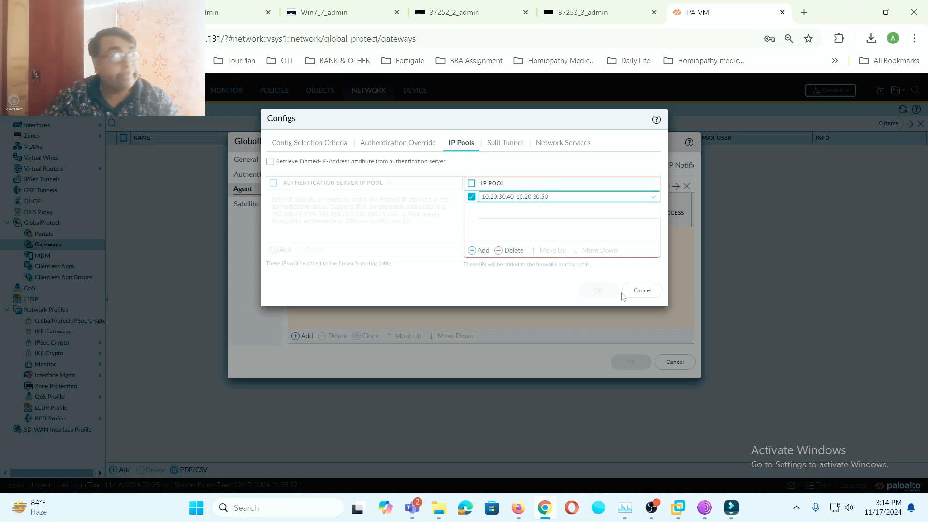
pyautogui.write('.50')
pyautogui.click(587, 231)
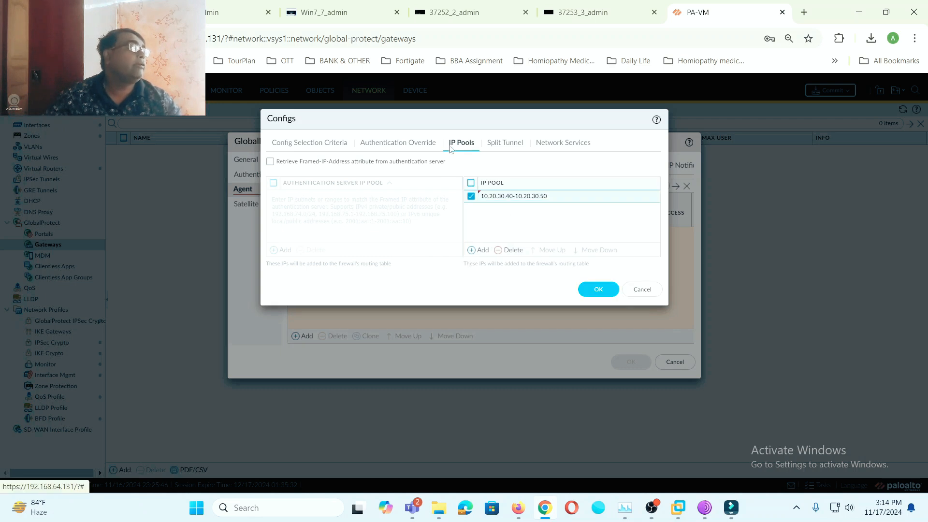
pyautogui.click(505, 143)
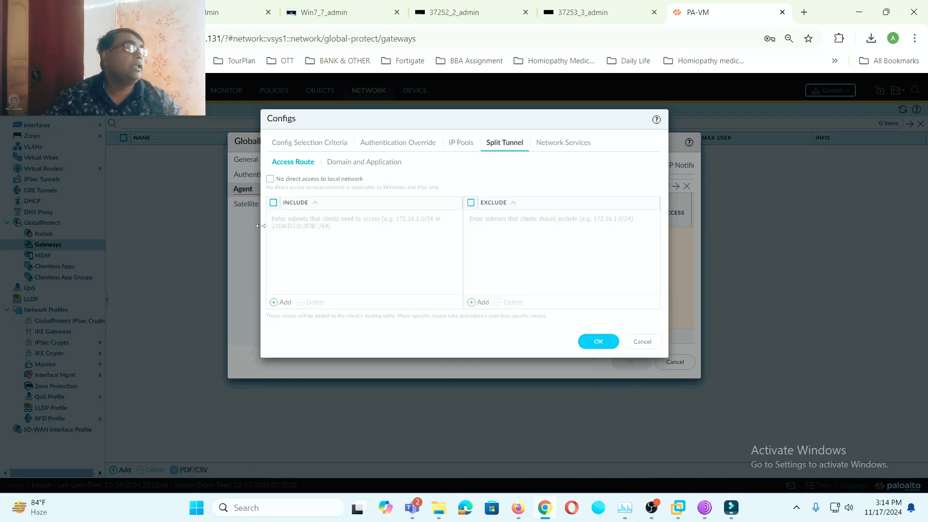
# - Include the 192.168.1.0/24 access route in the split tunnel settings
pyautogui.click(280, 302)
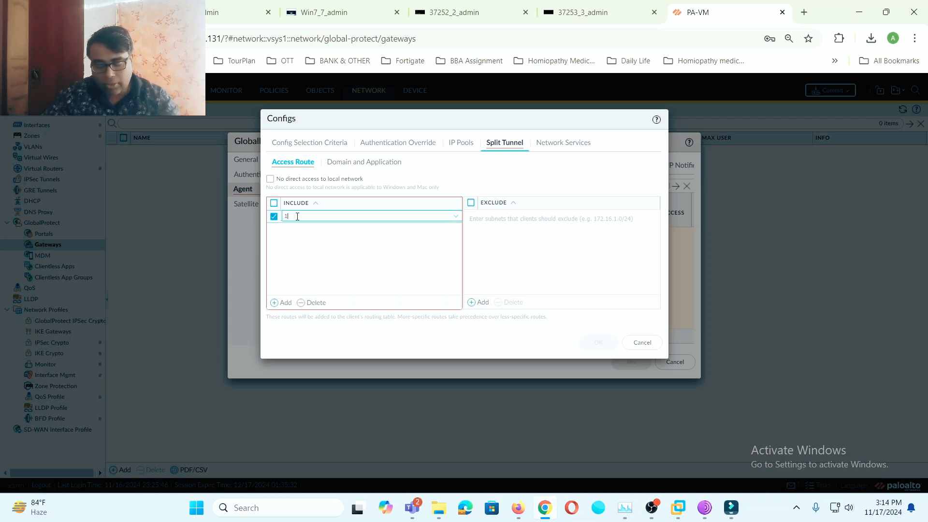
pyautogui.write('92.168')
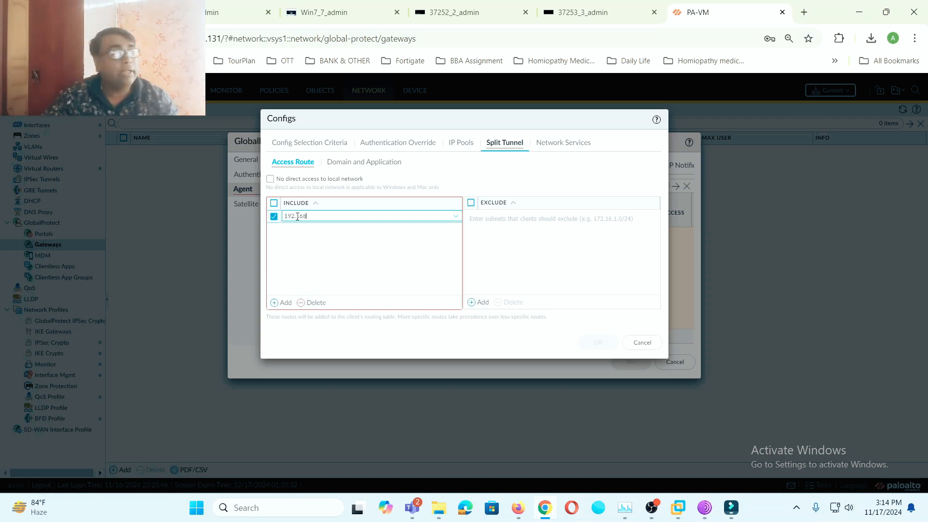
pyautogui.write('.1.0/24')
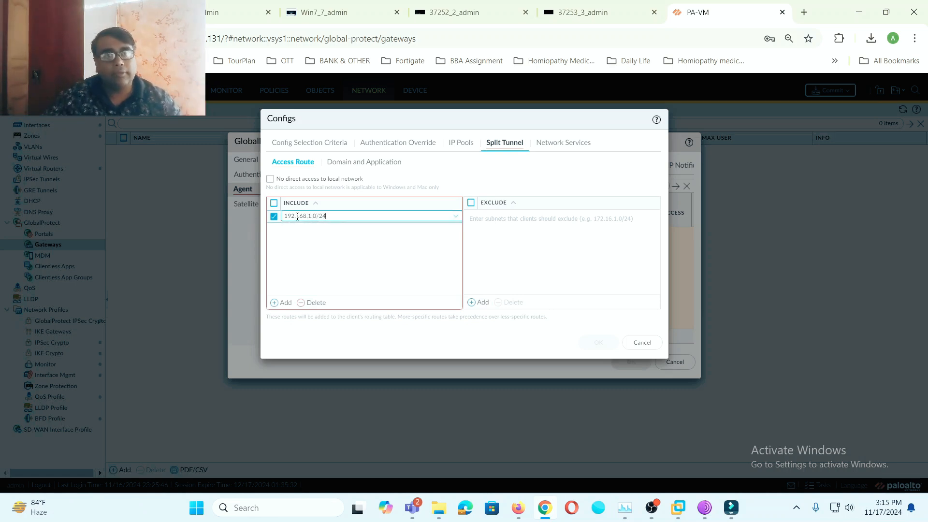
pyautogui.click(364, 269)
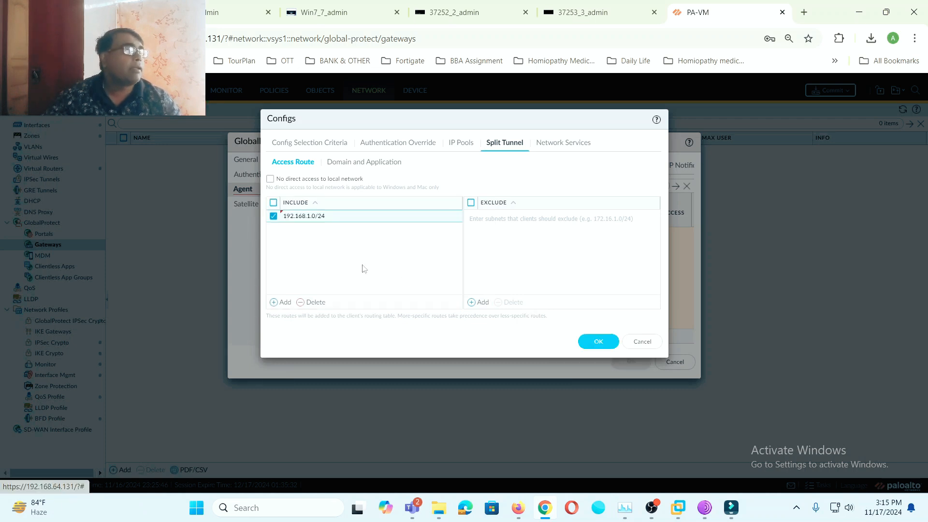
# - Set the client config's DNS server to 8.8.8.8 and save the GP-Gateway gateway
pyautogui.click(573, 144)
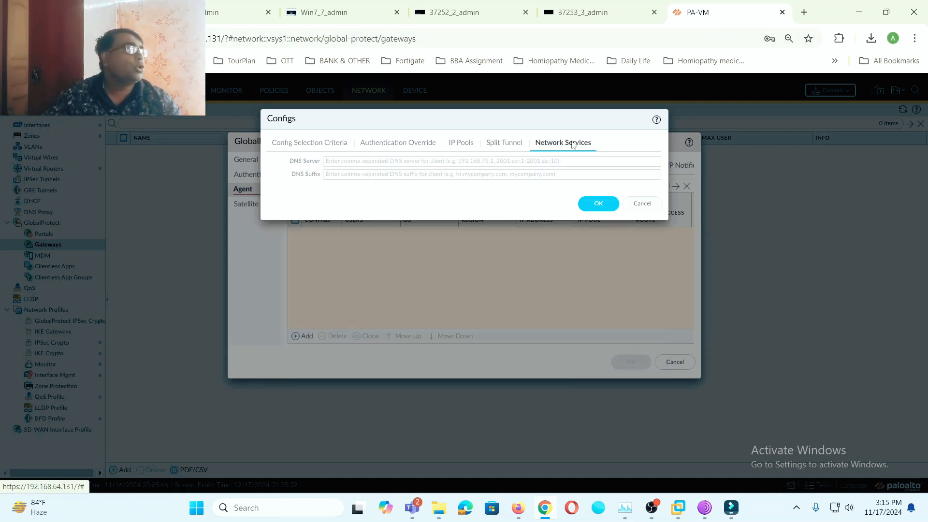
pyautogui.click(364, 162)
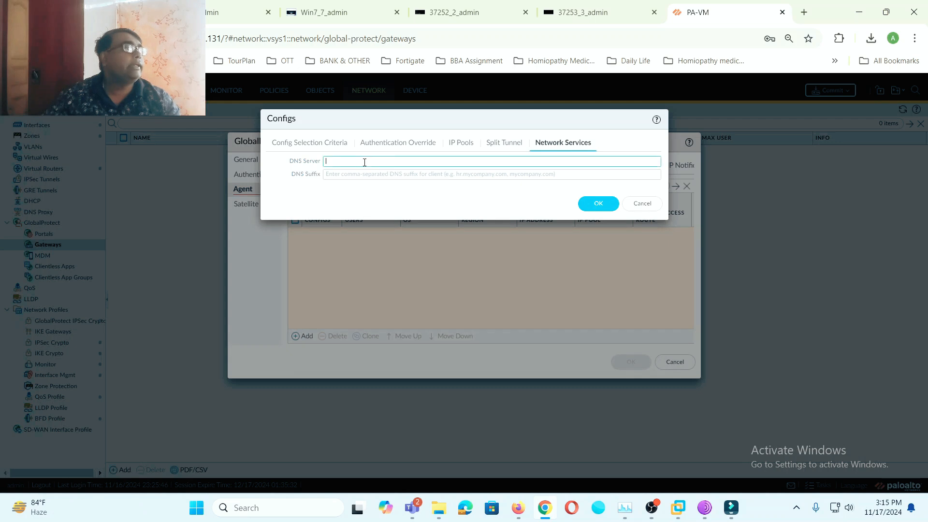
pyautogui.write('8')
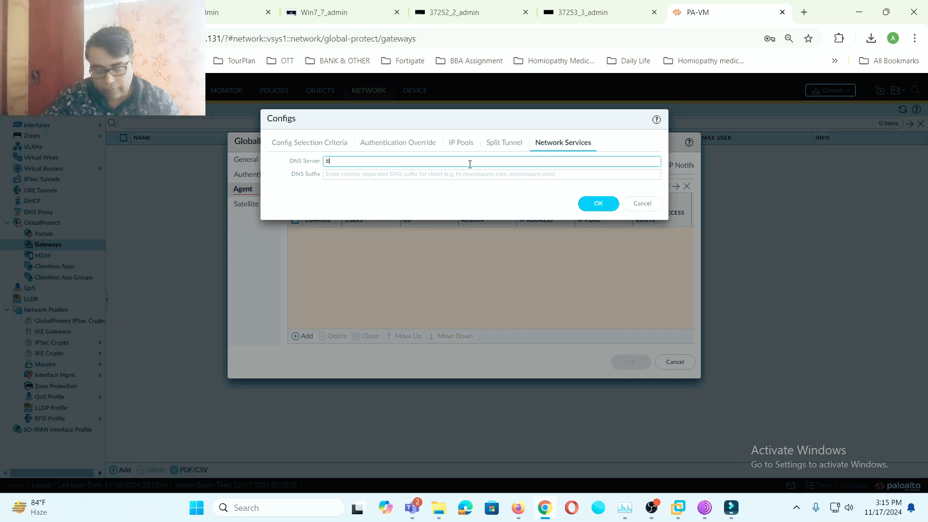
pyautogui.write('.8.8')
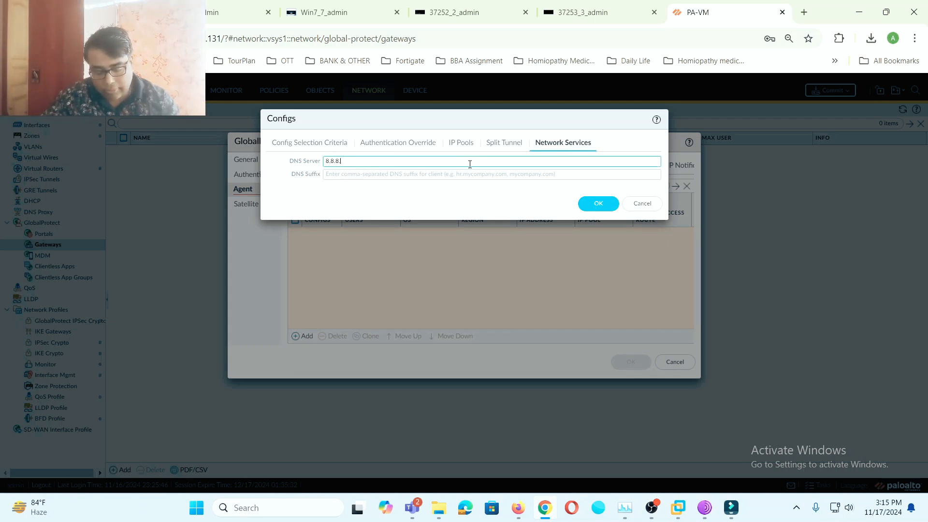
pyautogui.write('.8')
pyautogui.click(599, 206)
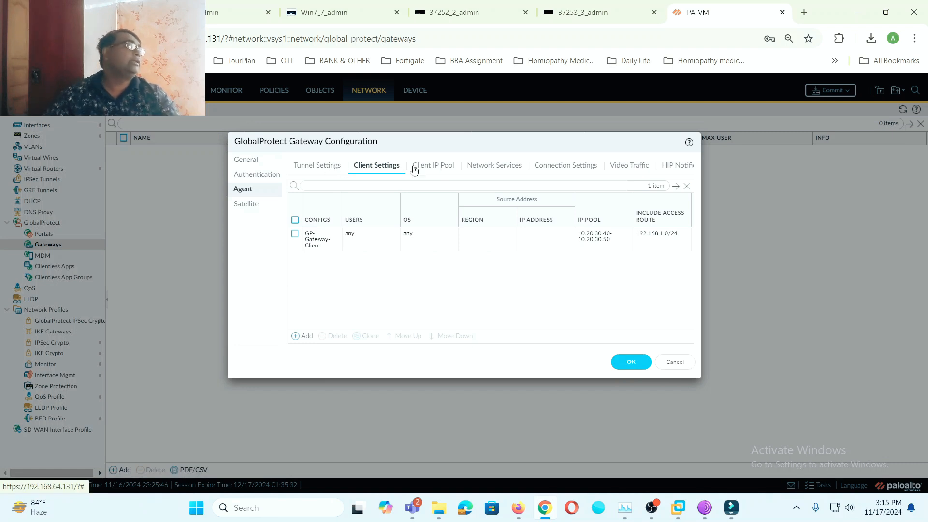
pyautogui.click(631, 361)
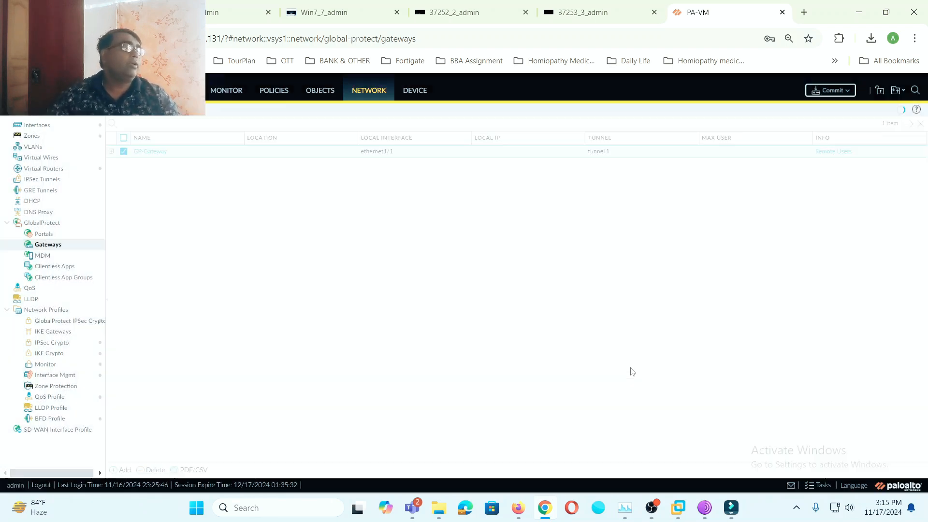
pyautogui.click(57, 236)
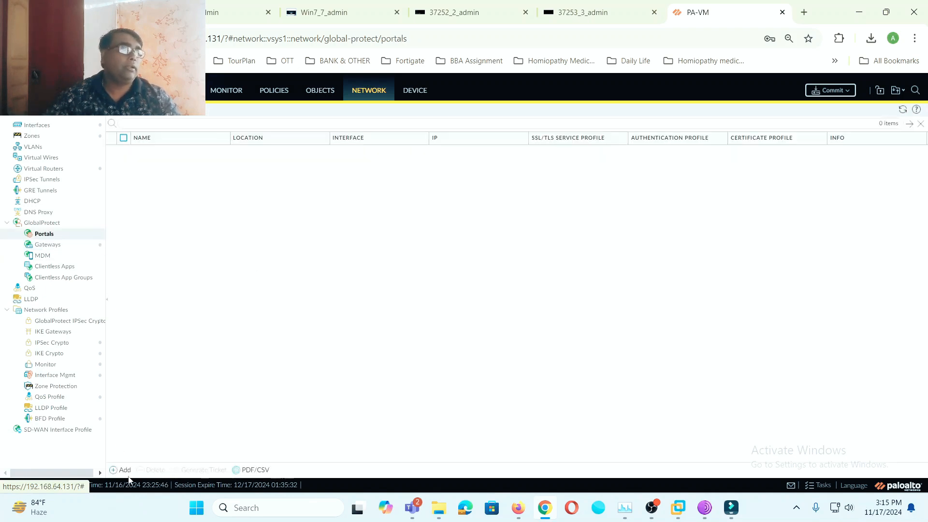
# - Create a GlobalProtect portal named GP-Porteal on interface ethernet1/1
pyautogui.click(123, 469)
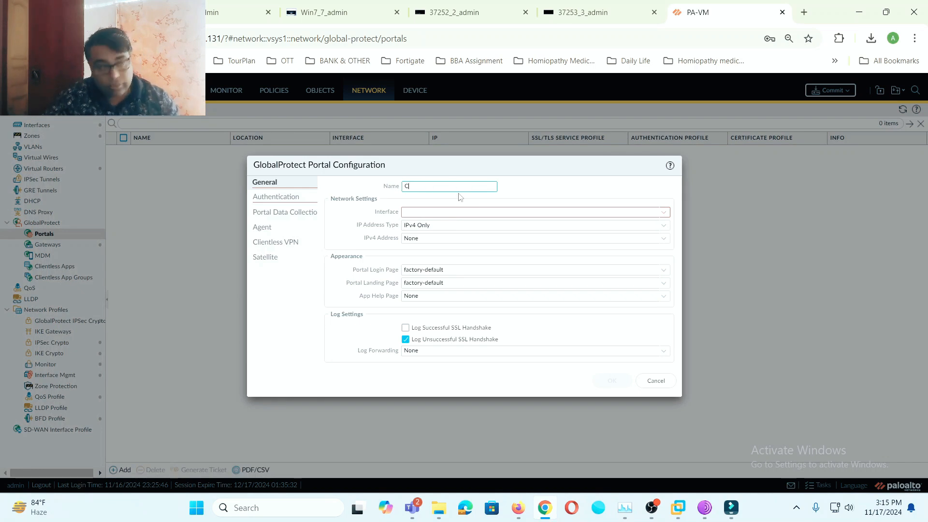
pyautogui.press('BackSpace')
pyautogui.press('BackSpace')
pyautogui.press('BackSpace')
pyautogui.press('BackSpace')
pyautogui.press('BackSpace')
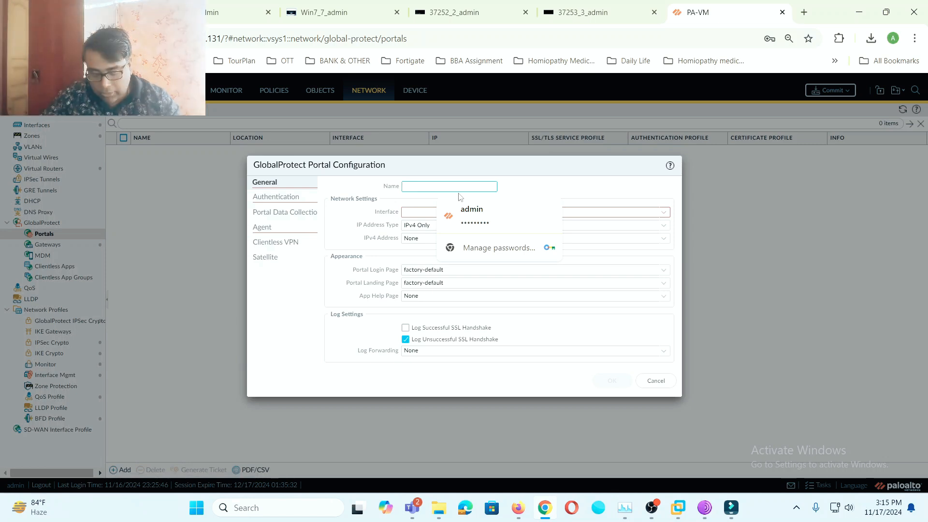
pyautogui.write('GP-')
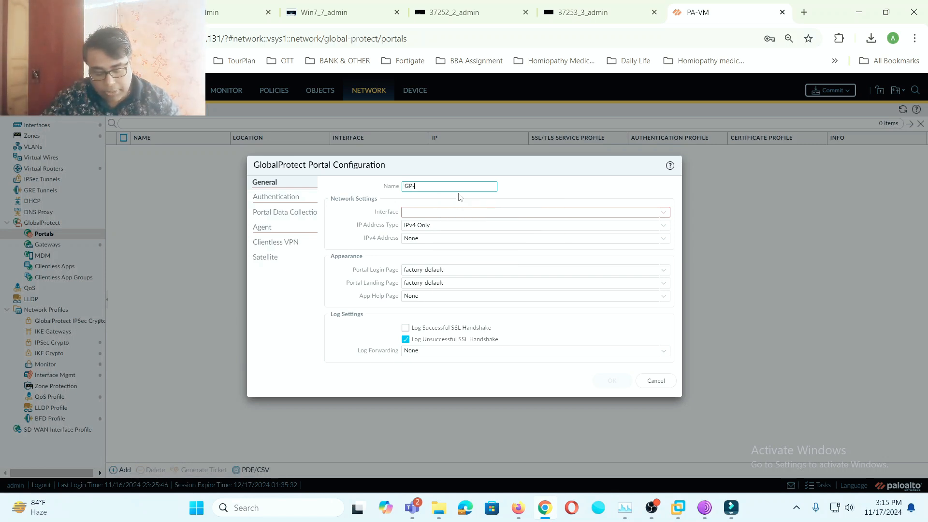
pyautogui.write('Porteal')
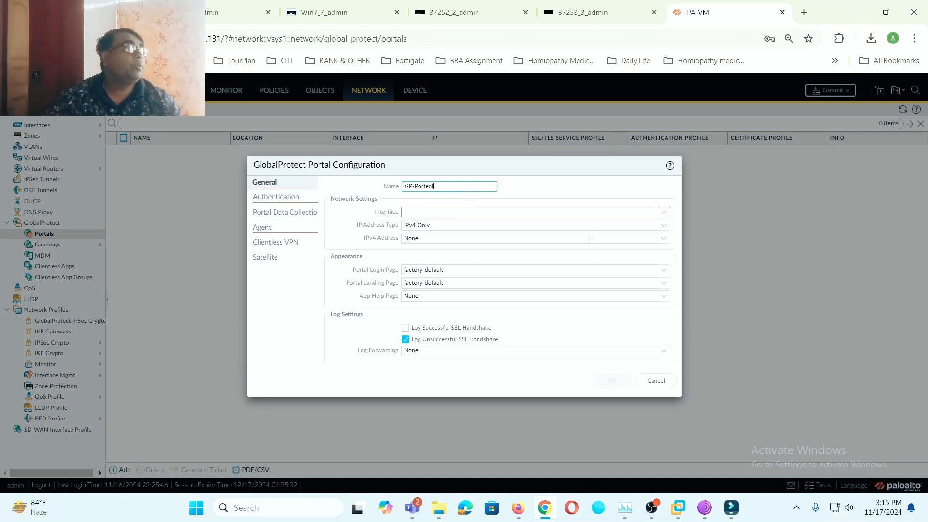
pyautogui.click(663, 213)
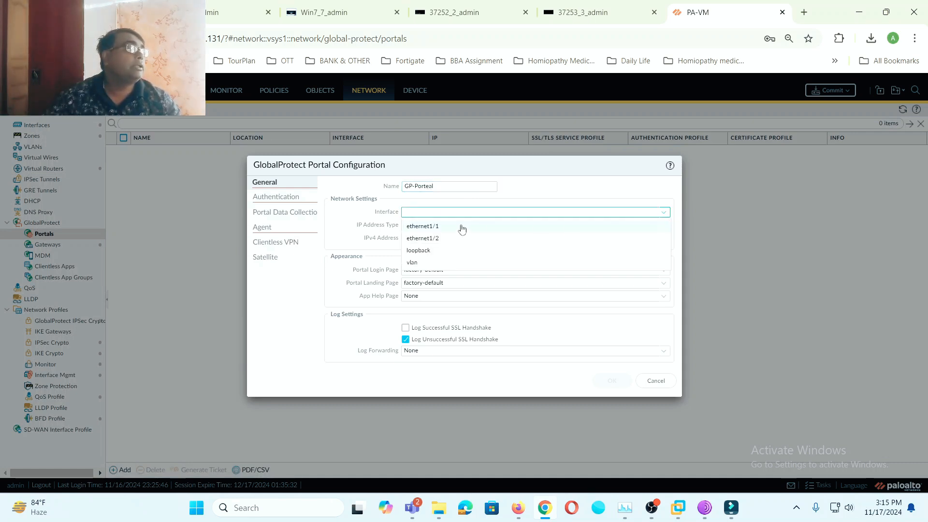
pyautogui.click(462, 229)
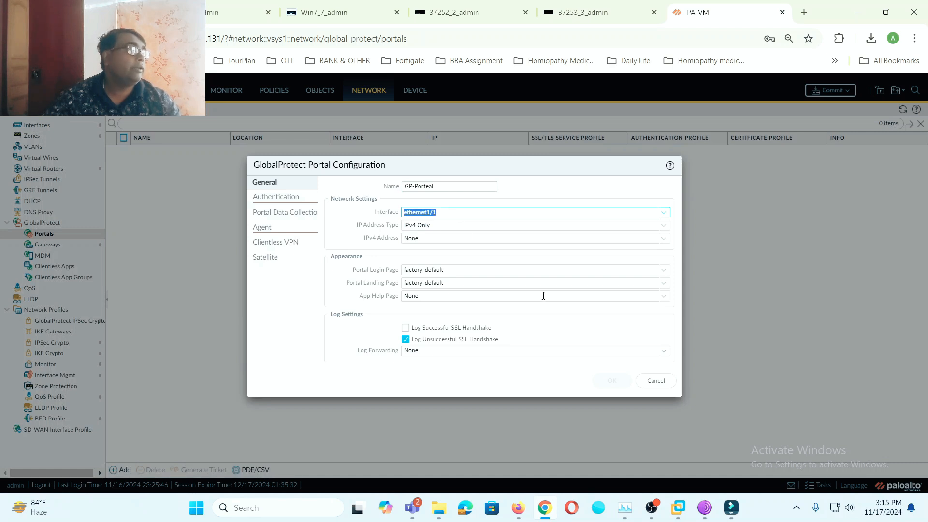
pyautogui.click(276, 197)
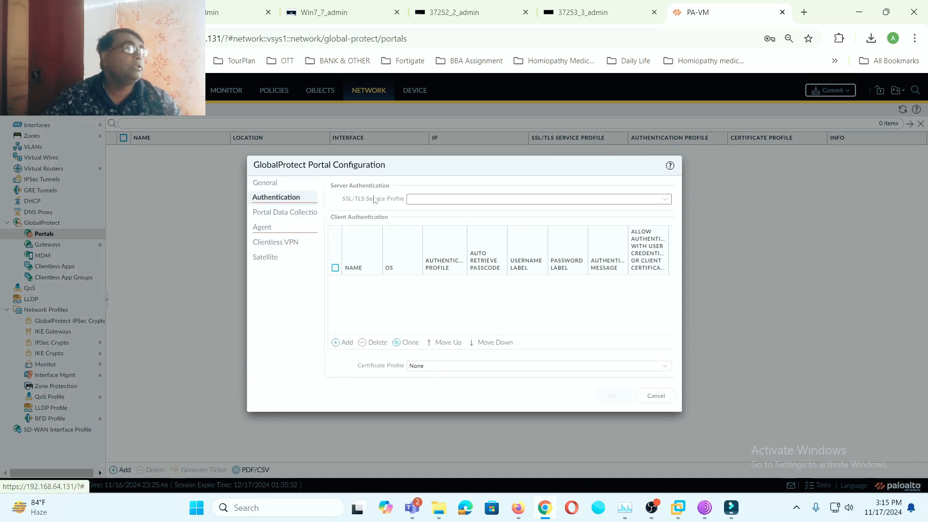
# - Use SSL/TLS profile GP-Cert; add client auth GP-Portal-Client on GP-Local_Auth allowing credentials or certificate
pyautogui.click(666, 200)
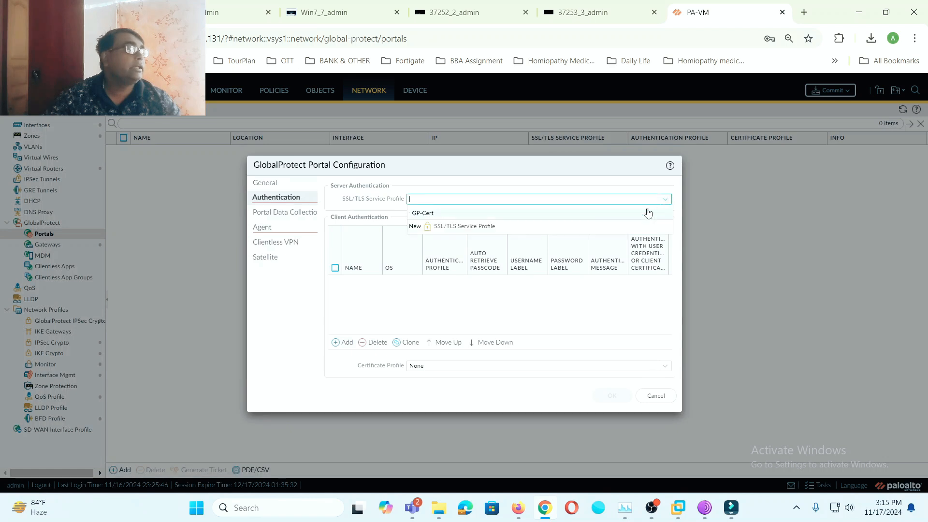
pyautogui.click(430, 214)
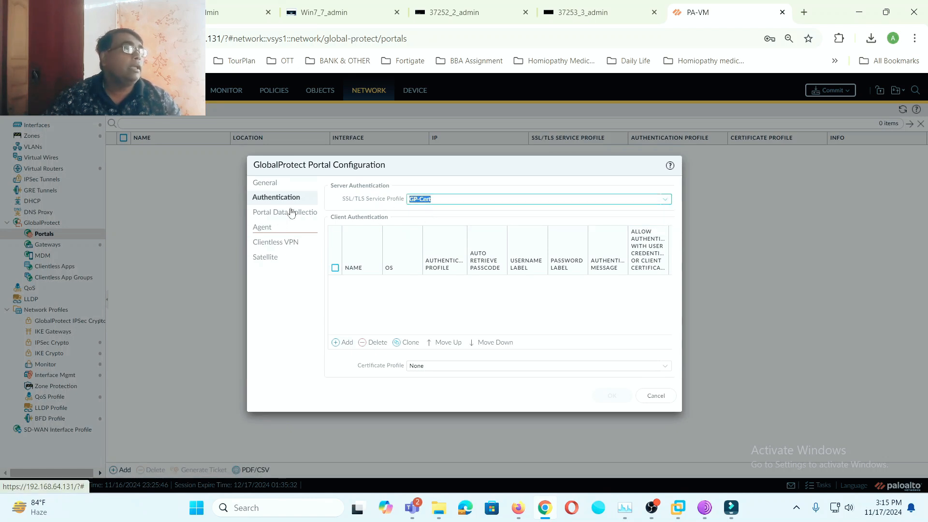
pyautogui.click(347, 342)
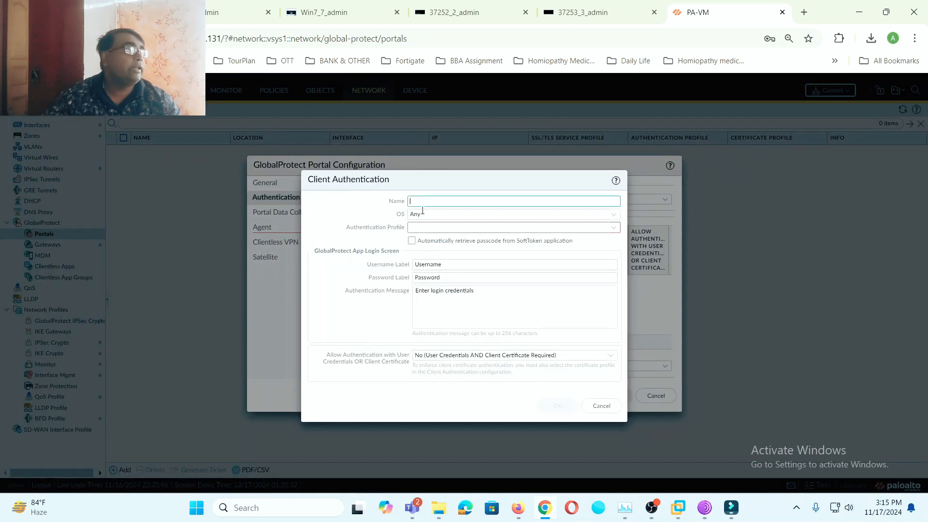
pyautogui.write('GP-P')
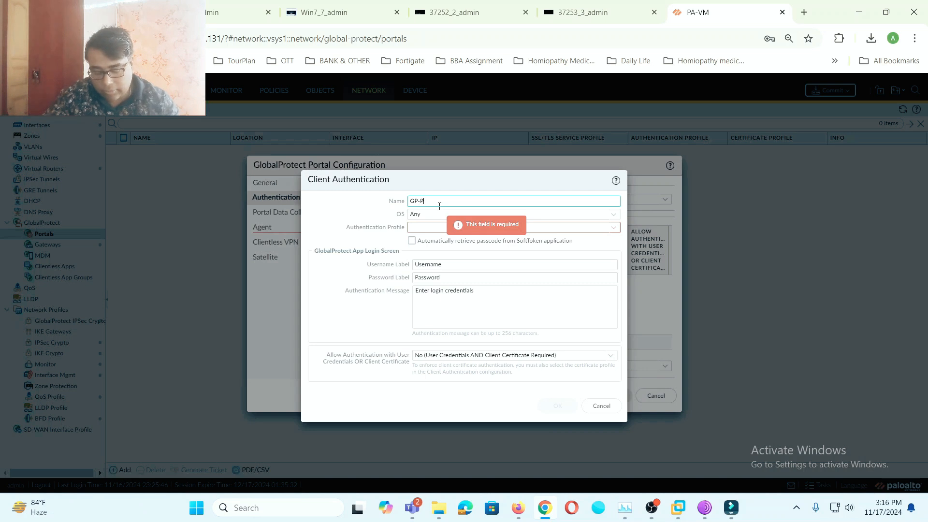
pyautogui.write('ortal-Client')
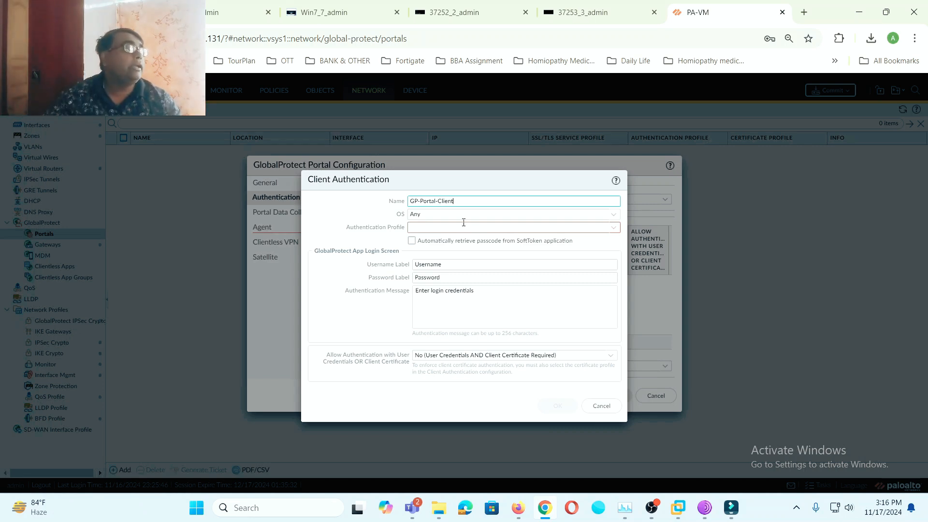
pyautogui.click(602, 227)
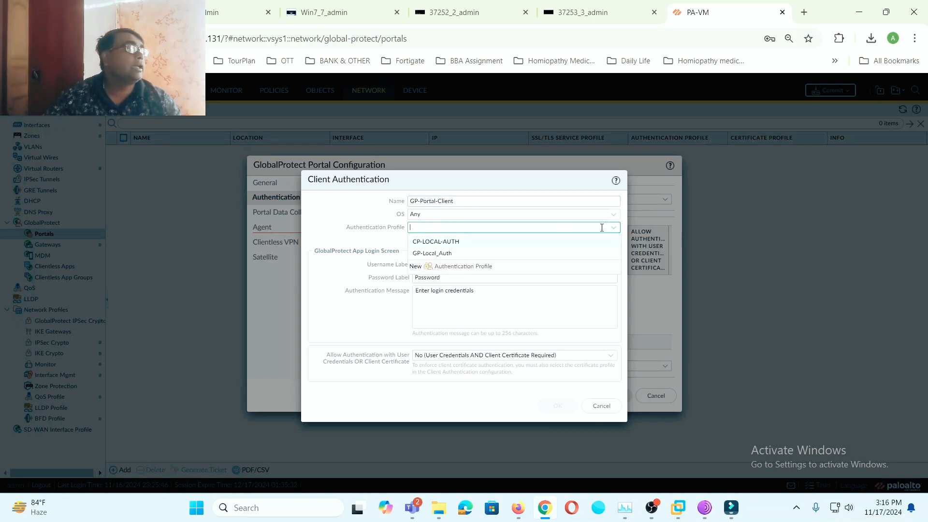
pyautogui.click(446, 253)
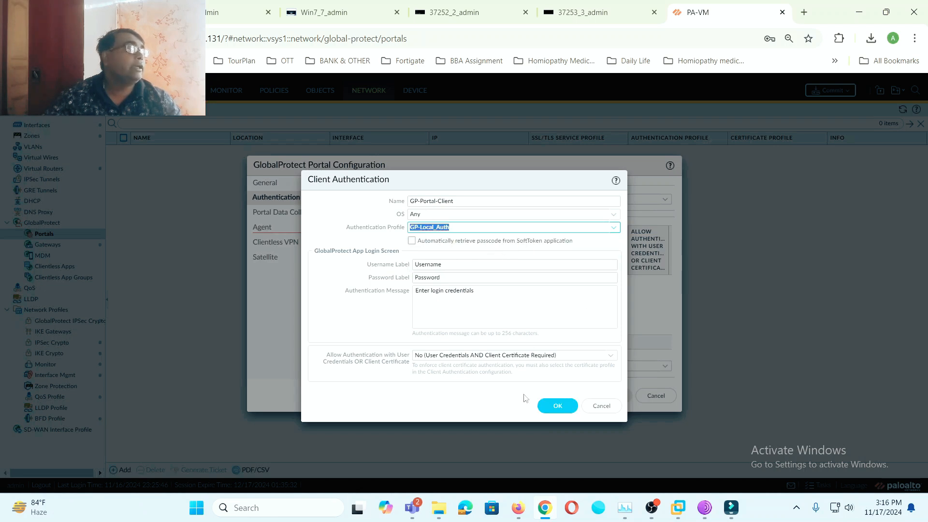
pyautogui.click(612, 357)
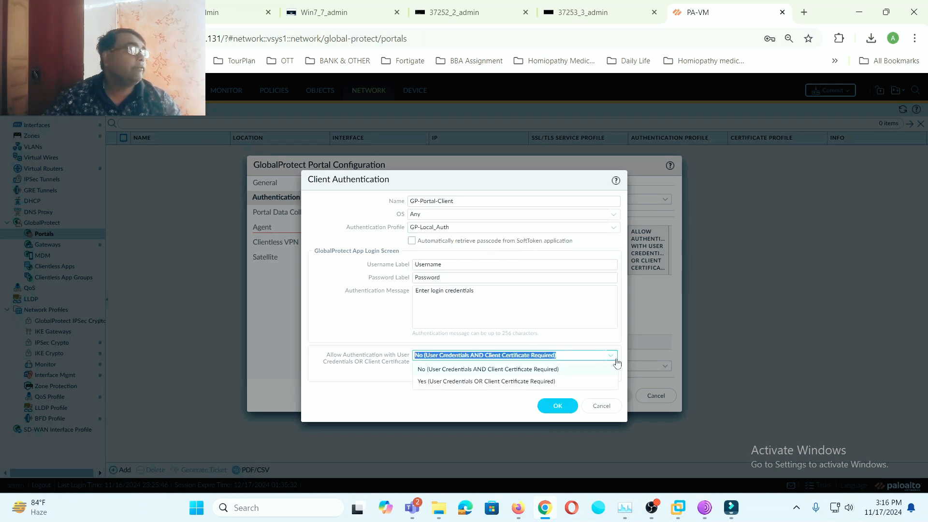
pyautogui.click(491, 383)
pyautogui.click(556, 405)
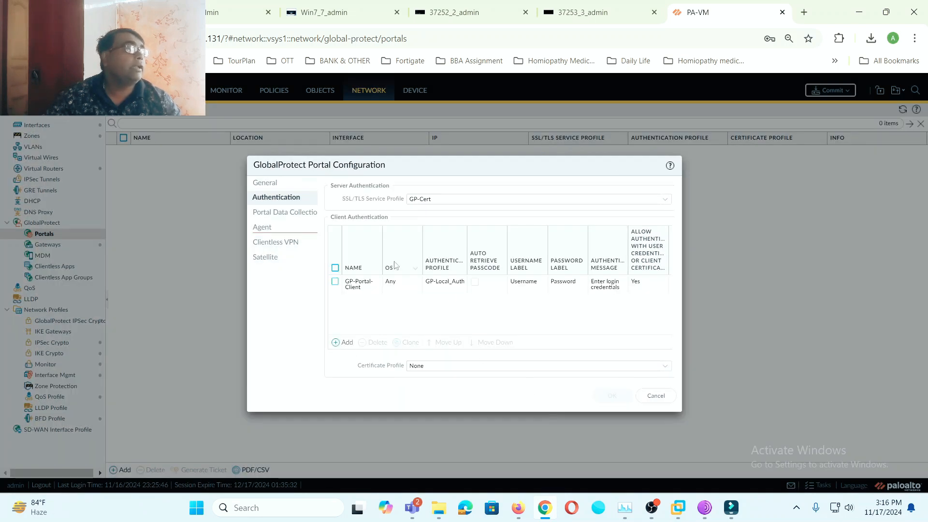
# - Create agent config GP-Portal-Agent with client certificate None, then step through its tabs to External
pyautogui.click(286, 215)
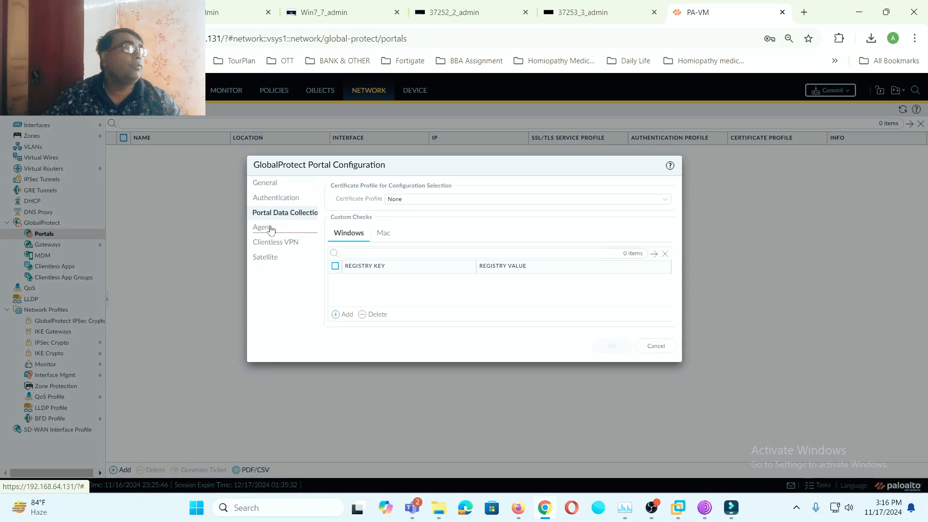
pyautogui.click(270, 229)
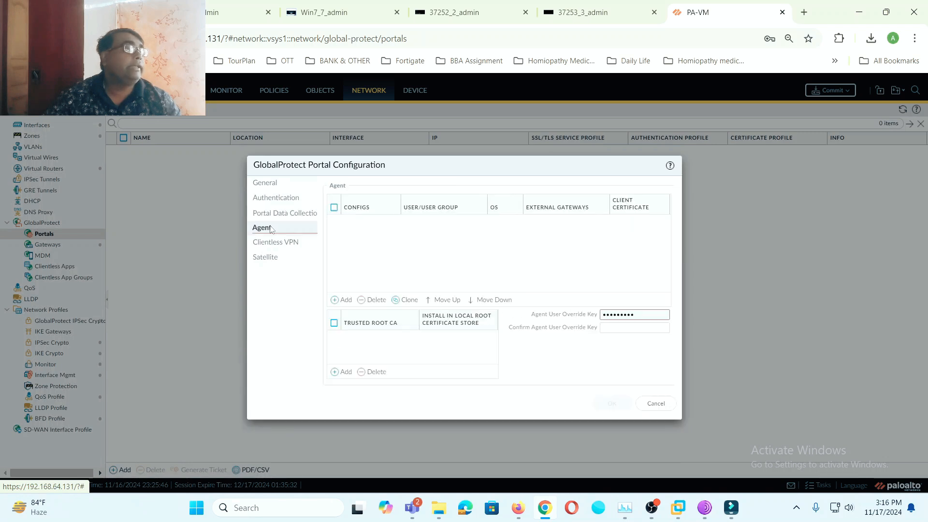
pyautogui.click(345, 300)
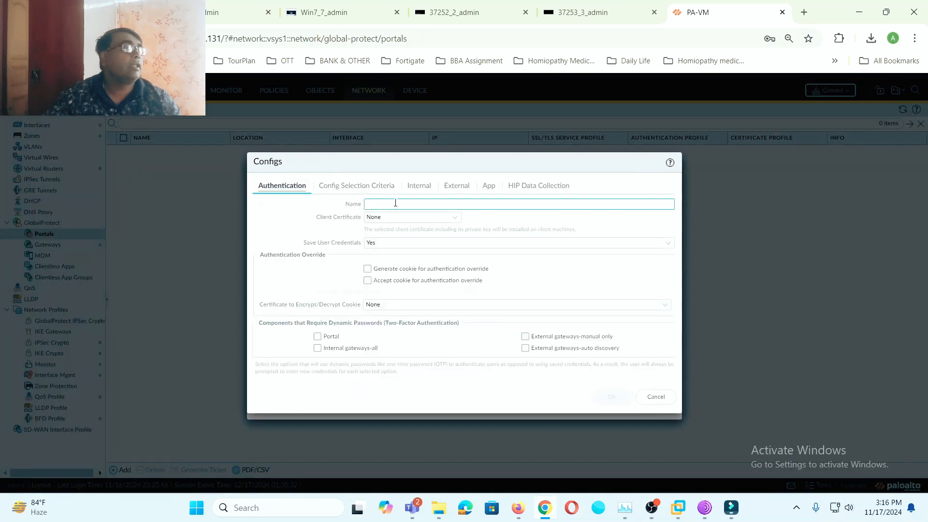
pyautogui.write('G')
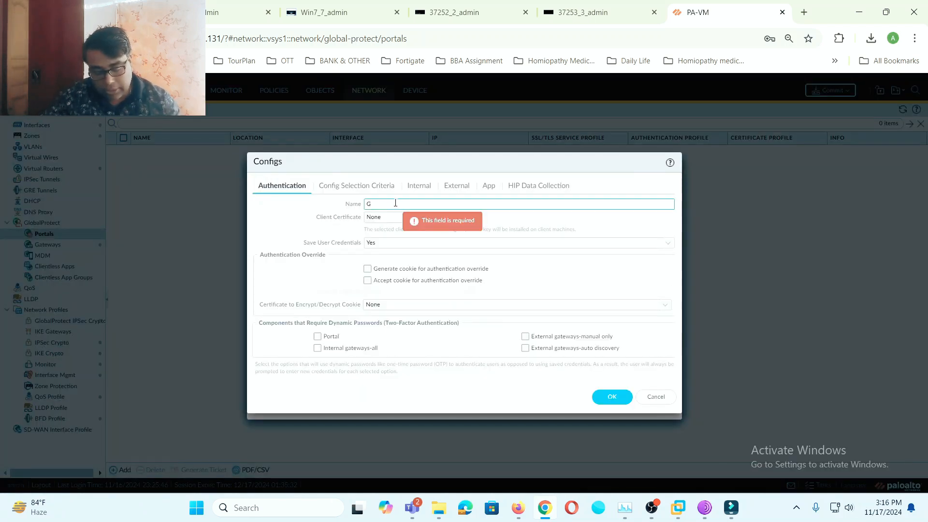
pyautogui.write('P')
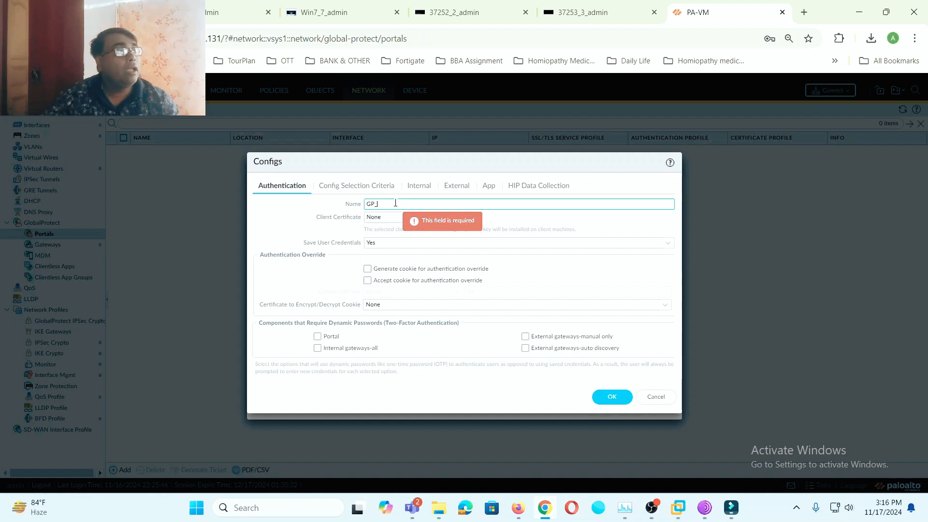
pyautogui.write('-Portal-Agent')
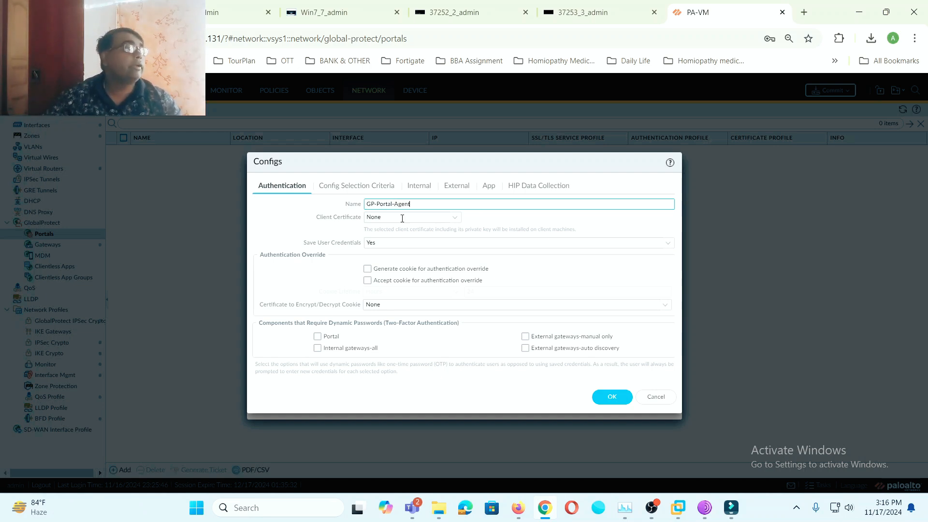
pyautogui.click(462, 220)
pyautogui.click(463, 221)
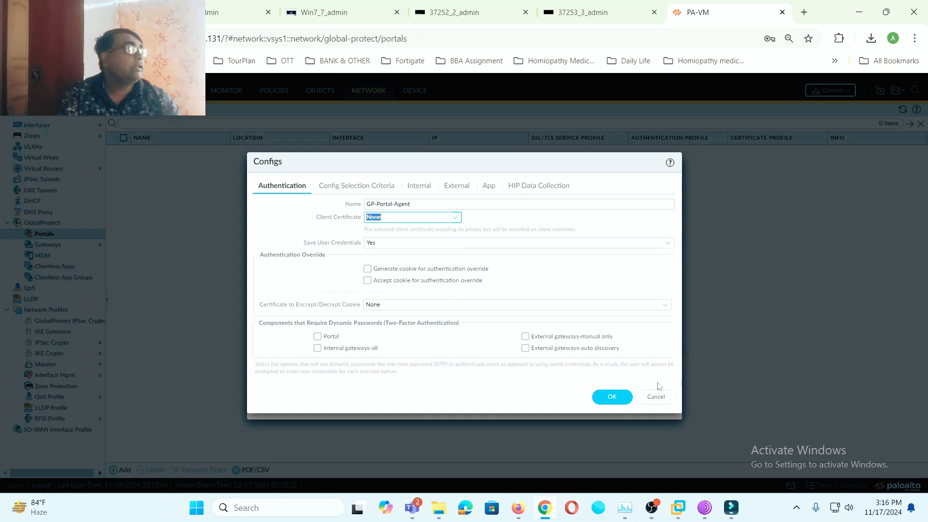
pyautogui.click(357, 187)
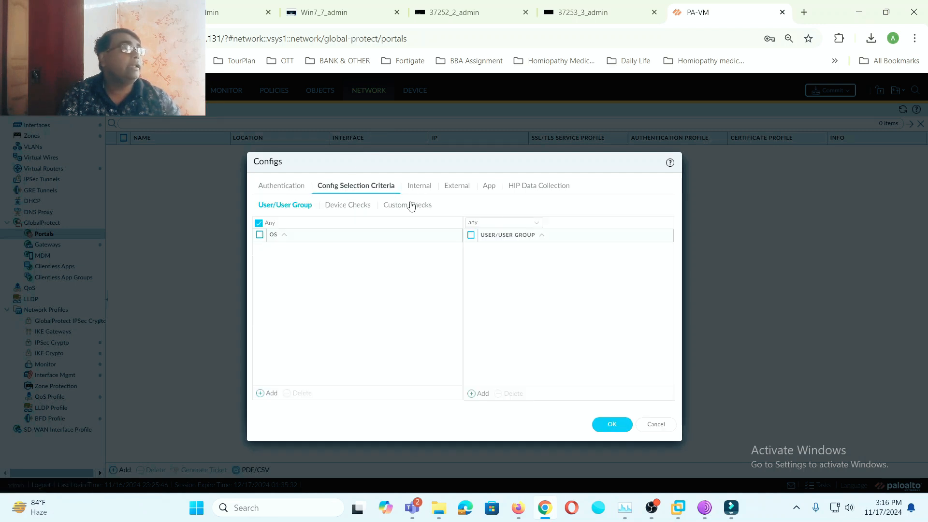
pyautogui.click(423, 184)
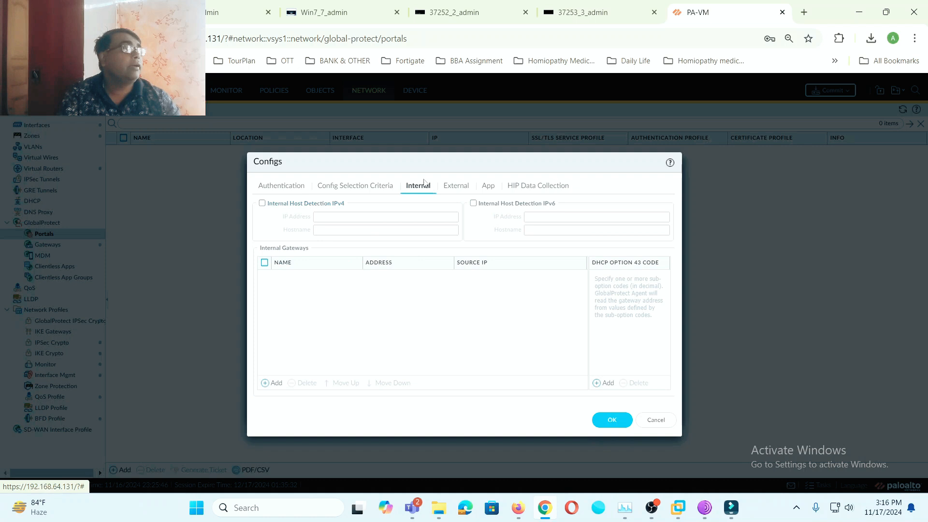
pyautogui.click(459, 186)
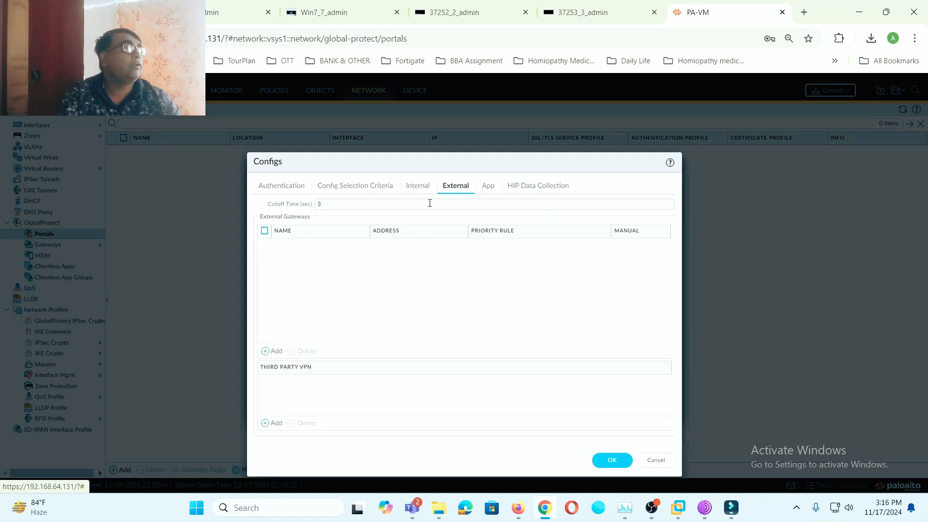
# - Add external gateway GP-Portal-GW at IP 192.168.3.6 with source region Any
pyautogui.click(276, 351)
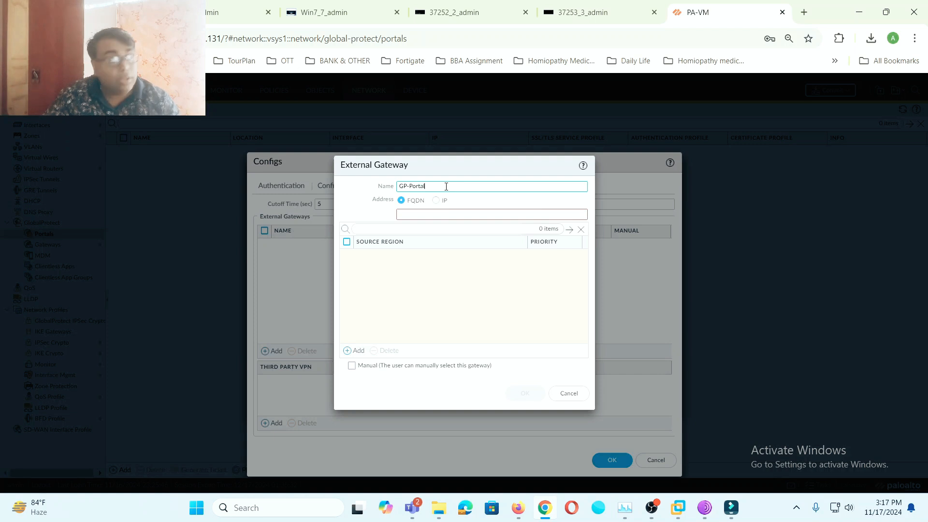
pyautogui.write('-GW')
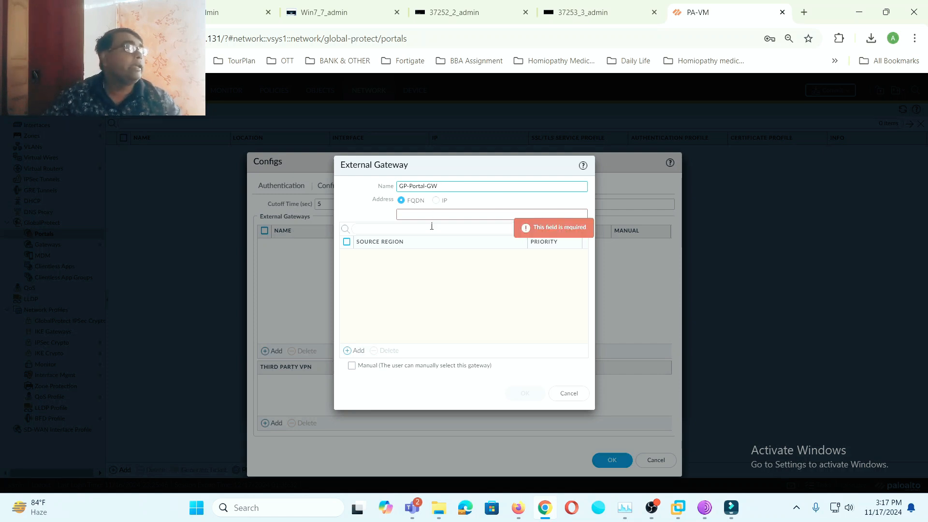
pyautogui.click(436, 200)
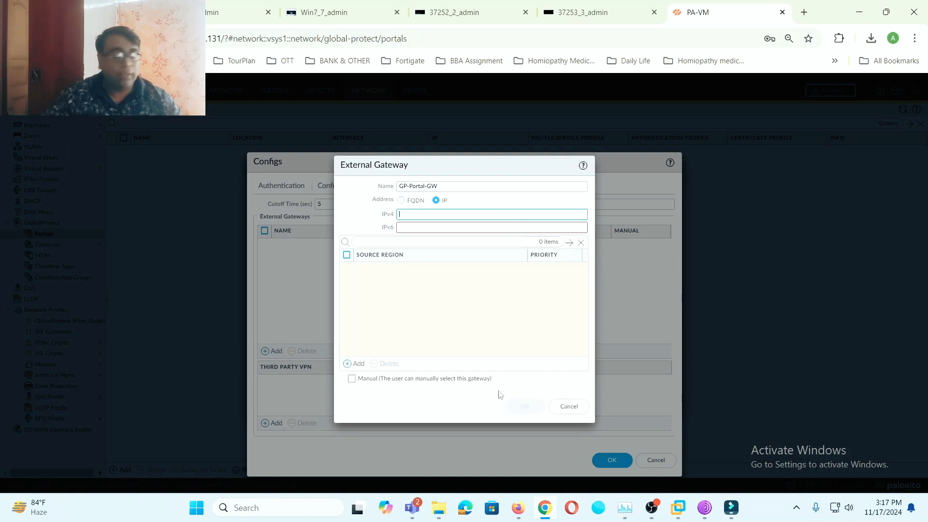
pyautogui.write('192.168.3')
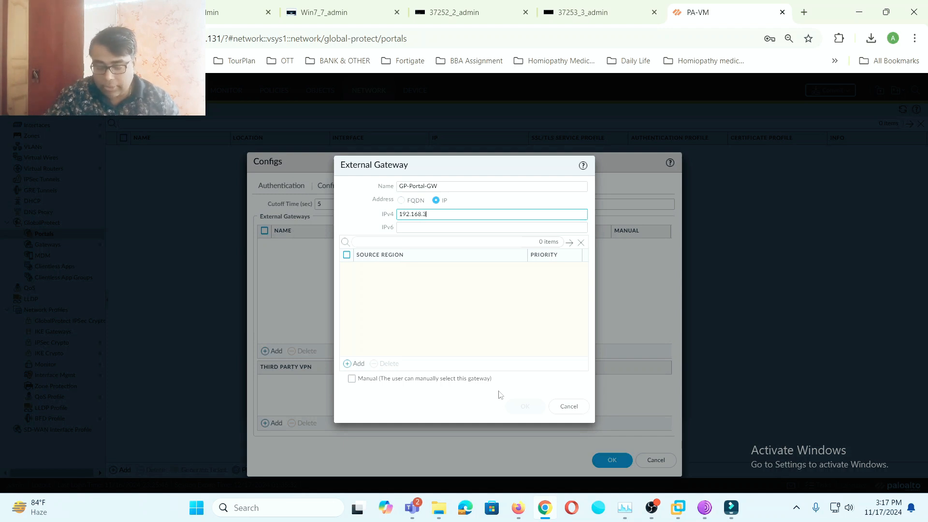
pyautogui.write('.6')
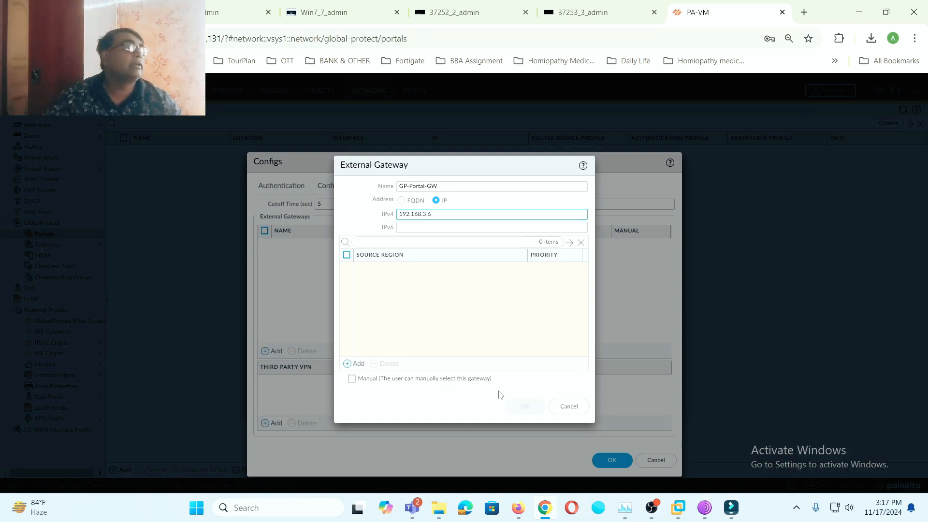
pyautogui.click(520, 326)
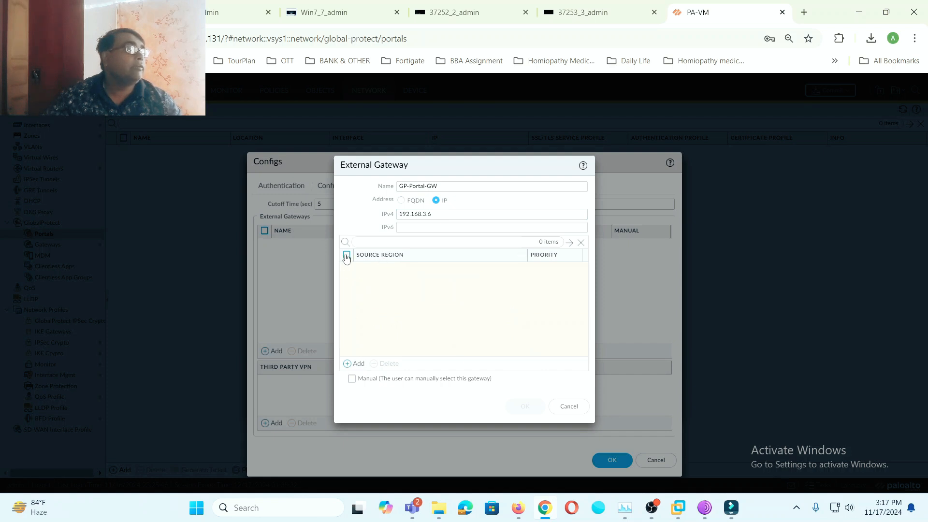
pyautogui.click(357, 363)
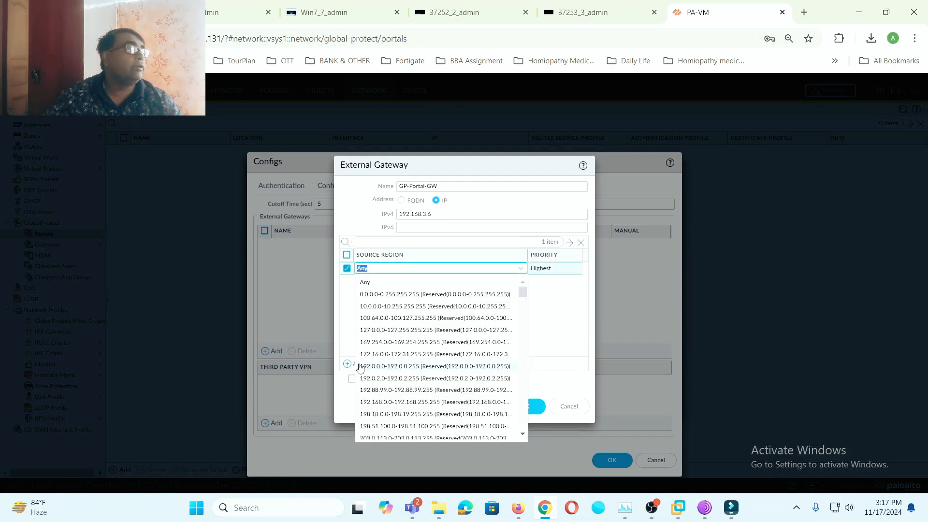
pyautogui.click(366, 285)
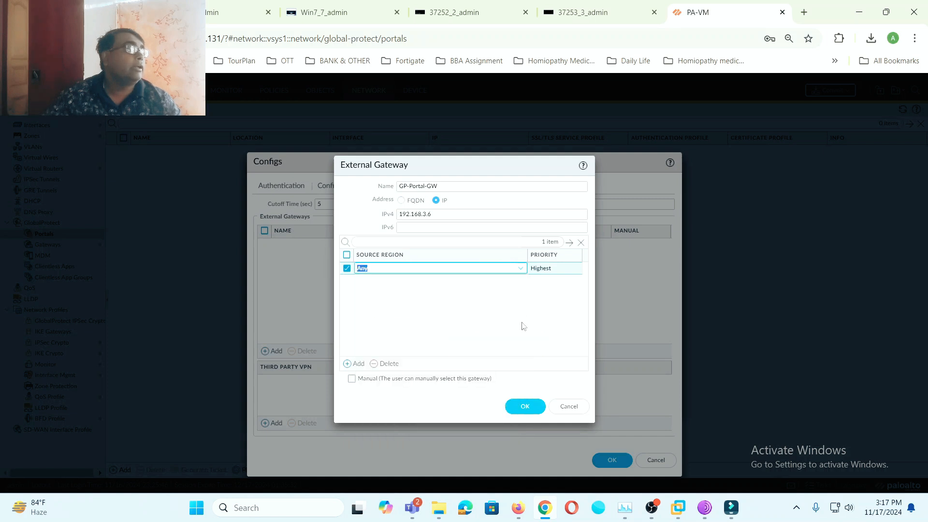
pyautogui.click(525, 406)
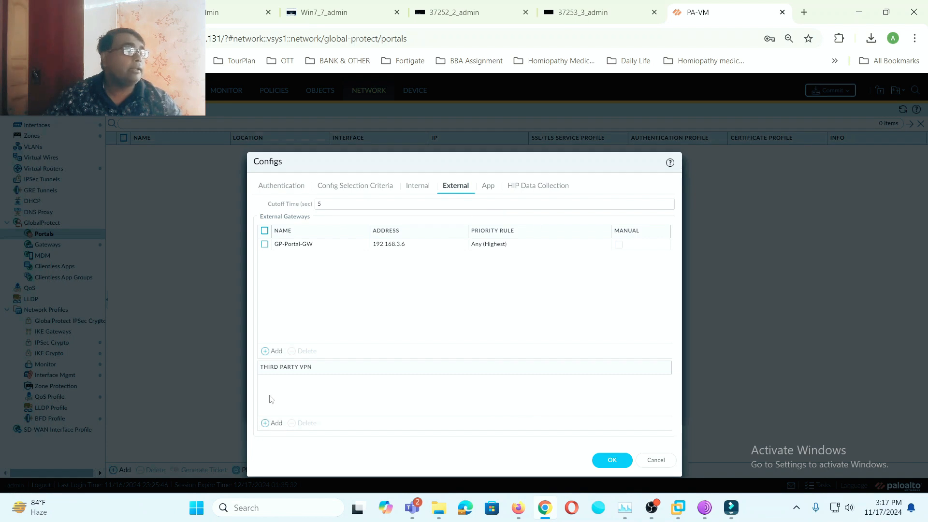
# - Review the GP-Portal-Agent config tabs and save the config
pyautogui.click(418, 187)
pyautogui.click(357, 188)
pyautogui.click(304, 188)
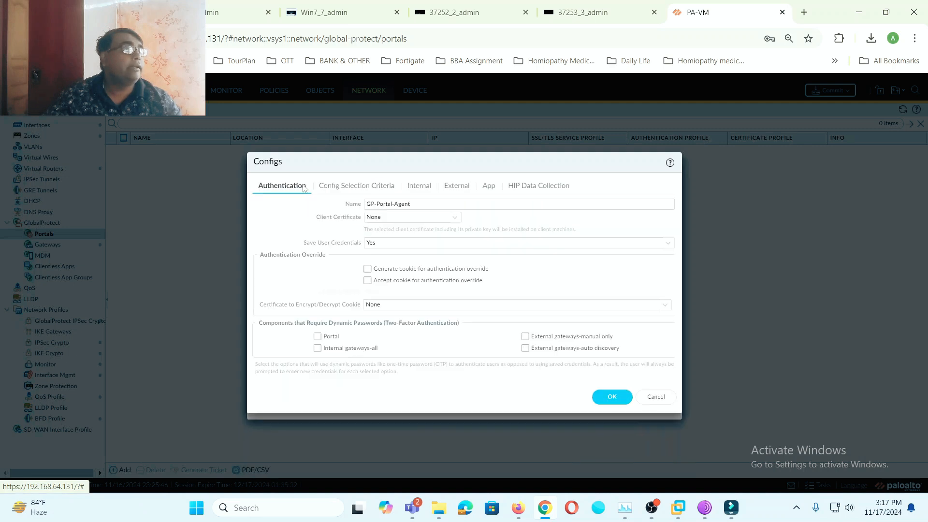
pyautogui.click(352, 189)
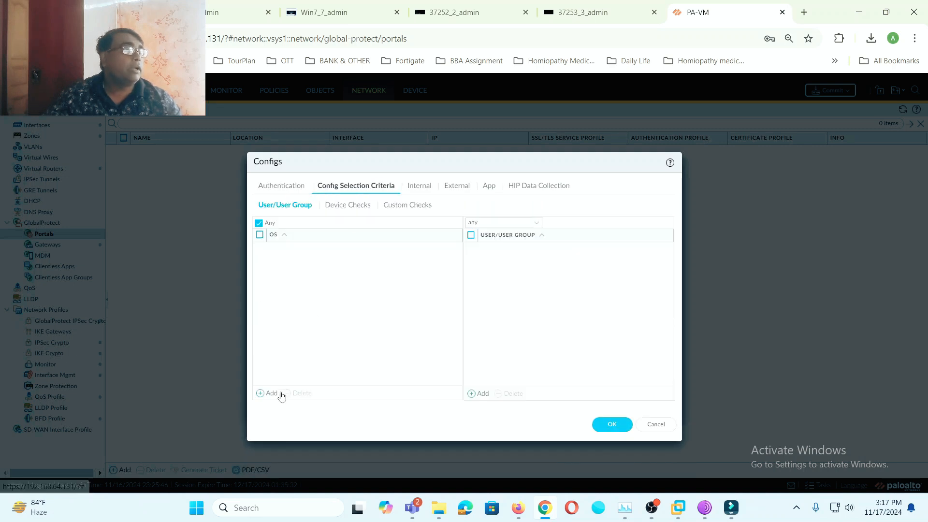
pyautogui.click(426, 189)
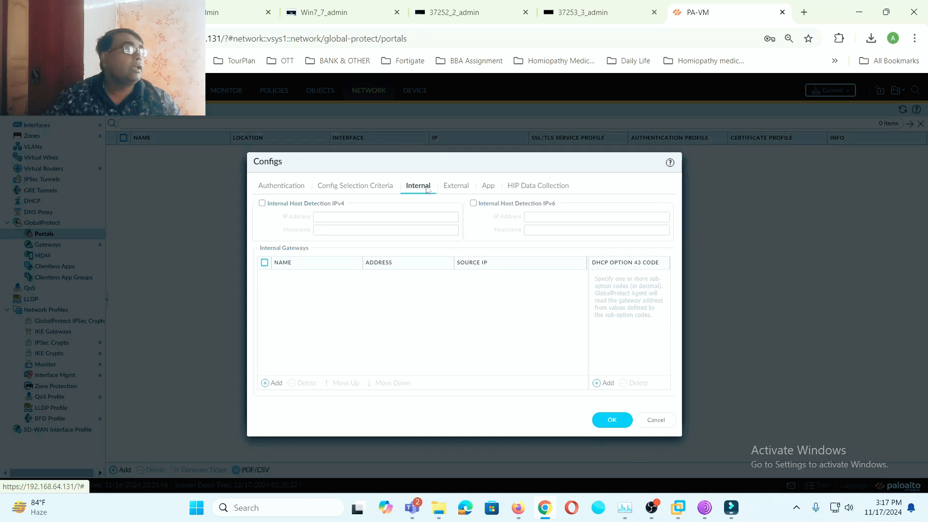
pyautogui.click(456, 188)
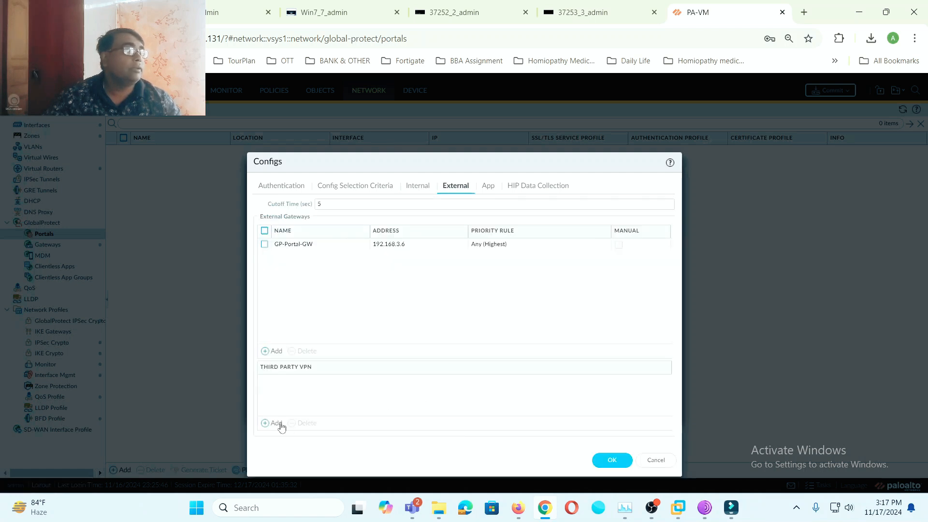
pyautogui.click(612, 461)
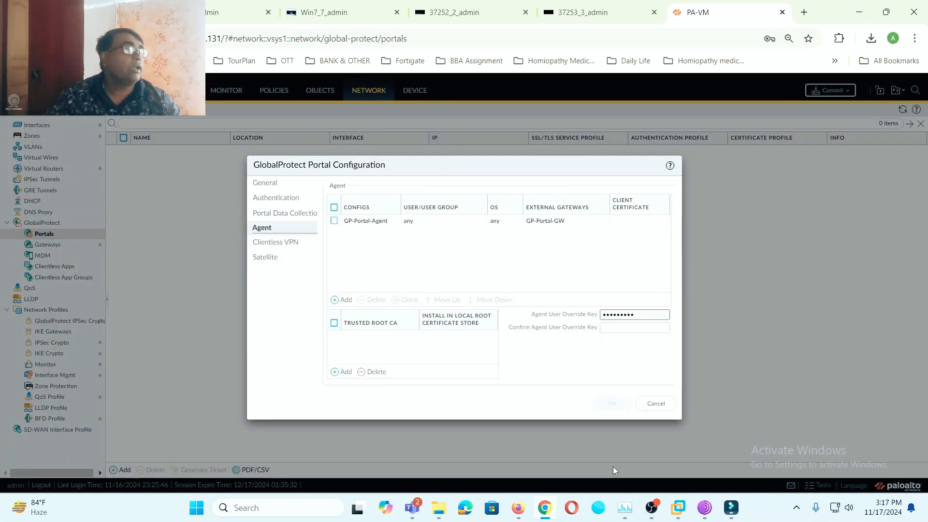
# - Add Local-CA as a trusted root CA installed in the local root store
pyautogui.click(342, 372)
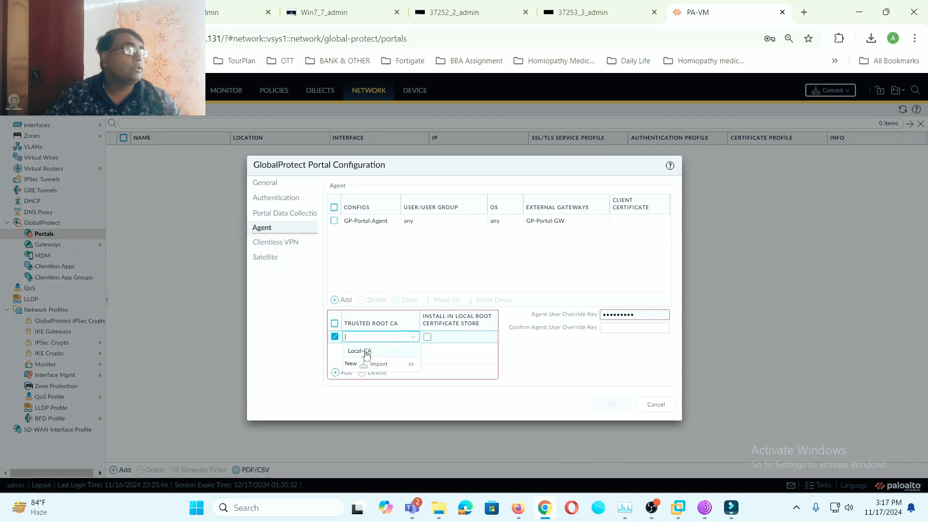
pyautogui.click(366, 352)
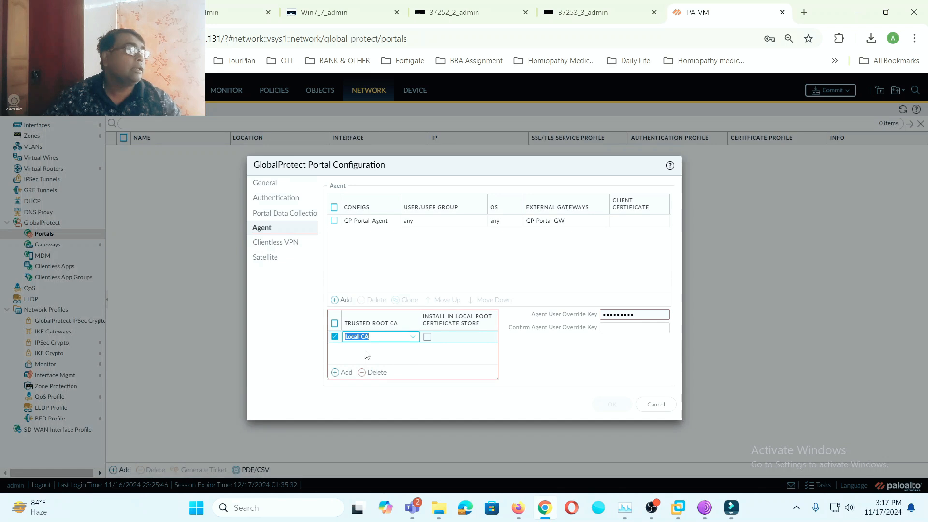
pyautogui.click(428, 343)
pyautogui.click(427, 339)
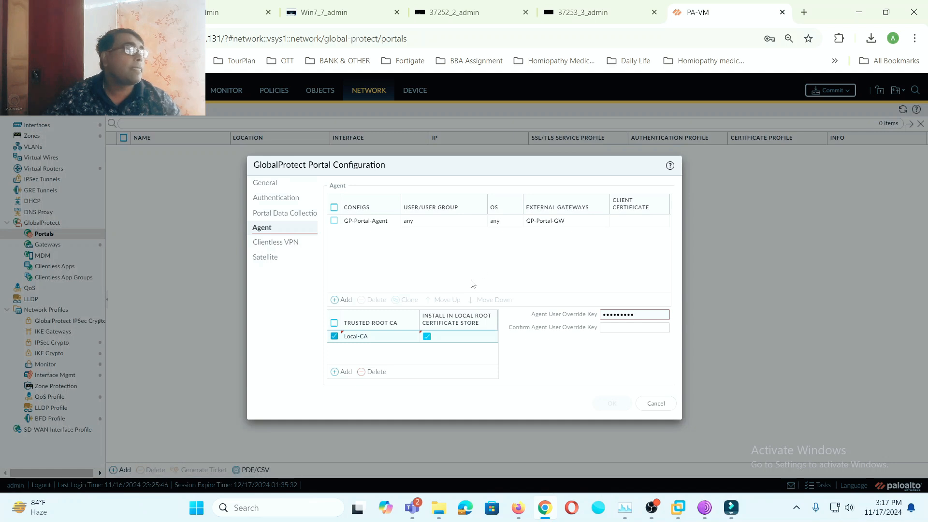
pyautogui.click(275, 248)
pyautogui.click(273, 257)
pyautogui.click(278, 243)
pyautogui.click(279, 230)
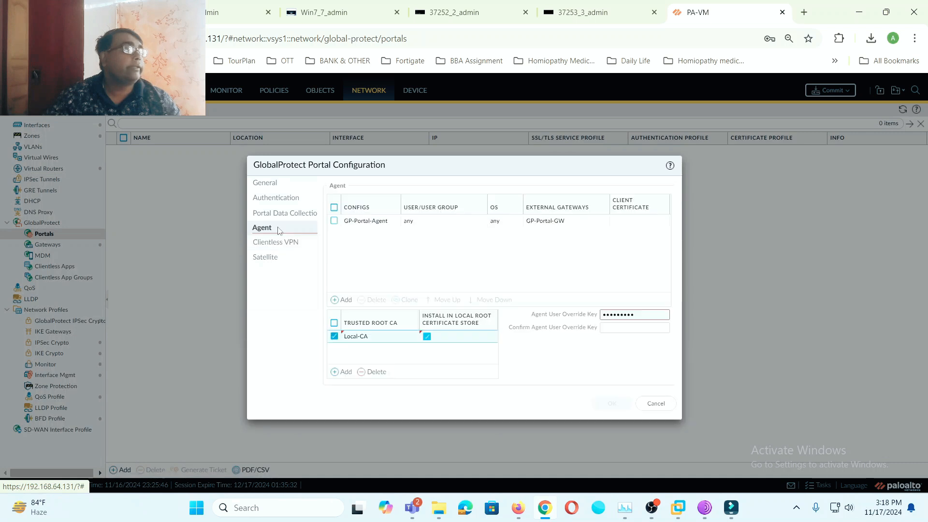
# - Clear the install option and delete both Local-CA trusted root CA entries
pyautogui.click(428, 337)
pyautogui.click(334, 336)
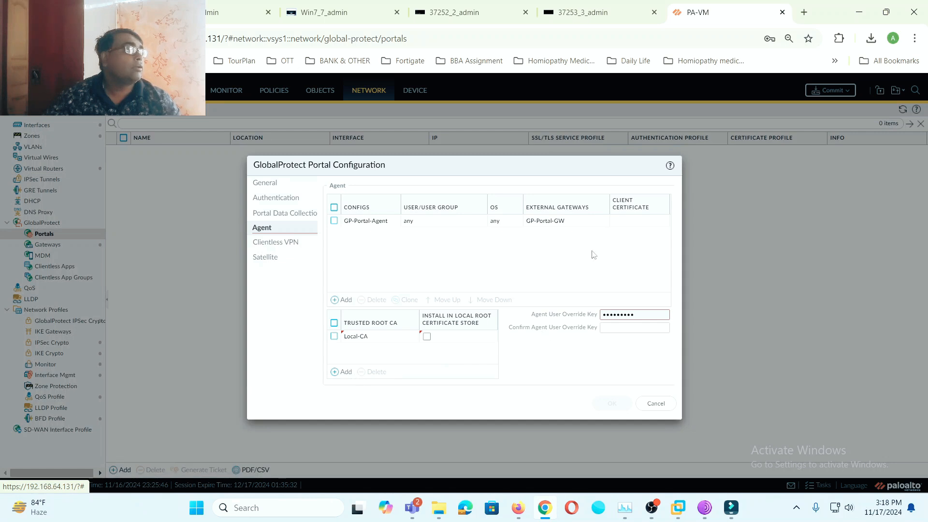
pyautogui.click(342, 372)
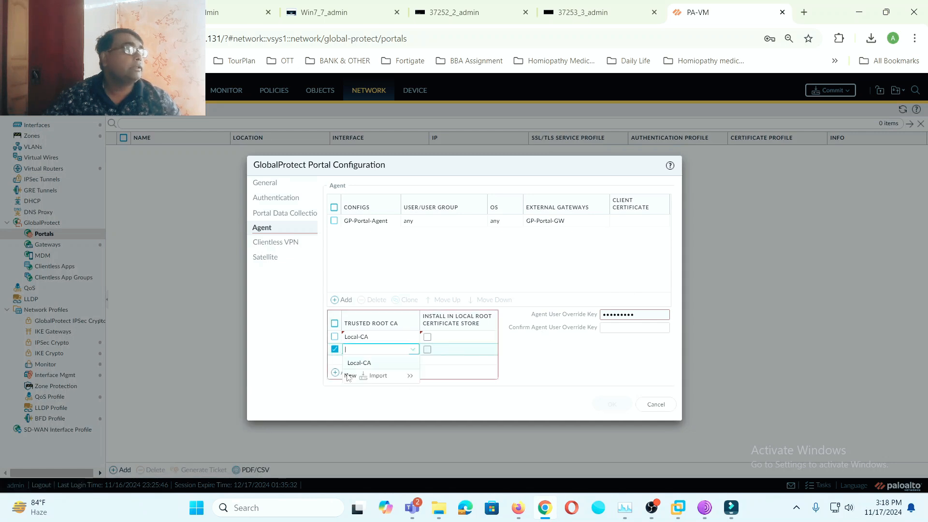
pyautogui.click(369, 364)
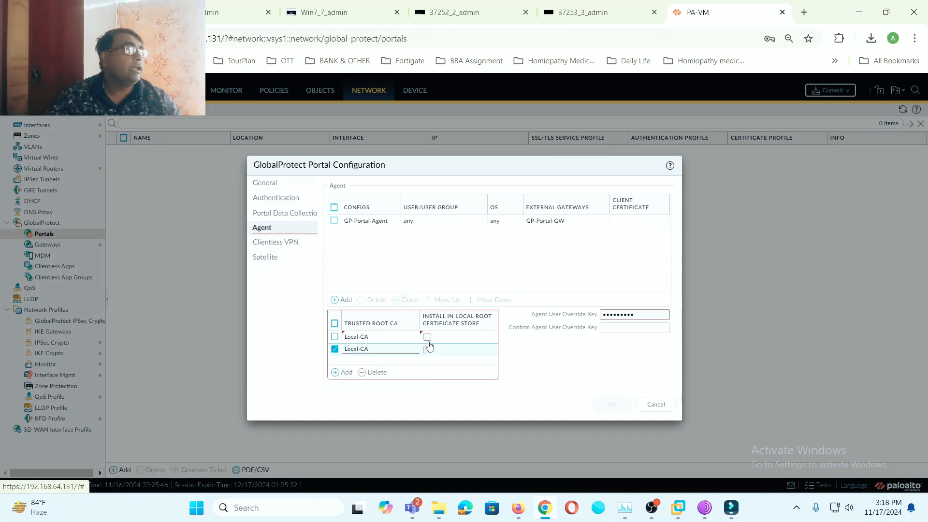
pyautogui.click(335, 337)
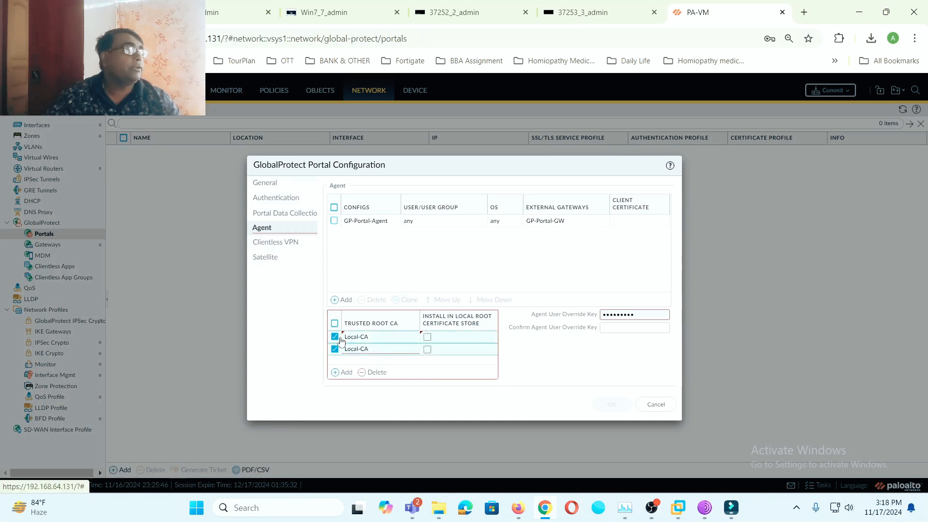
pyautogui.click(377, 372)
# - Re-add Local-CA as trusted root CA, installed in the local root certificate store
pyautogui.click(345, 374)
pyautogui.click(361, 351)
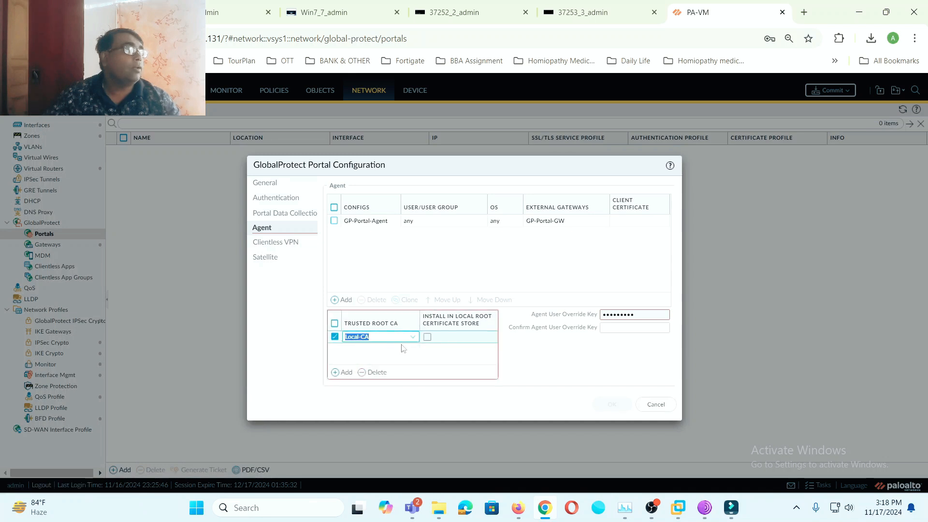
pyautogui.click(426, 338)
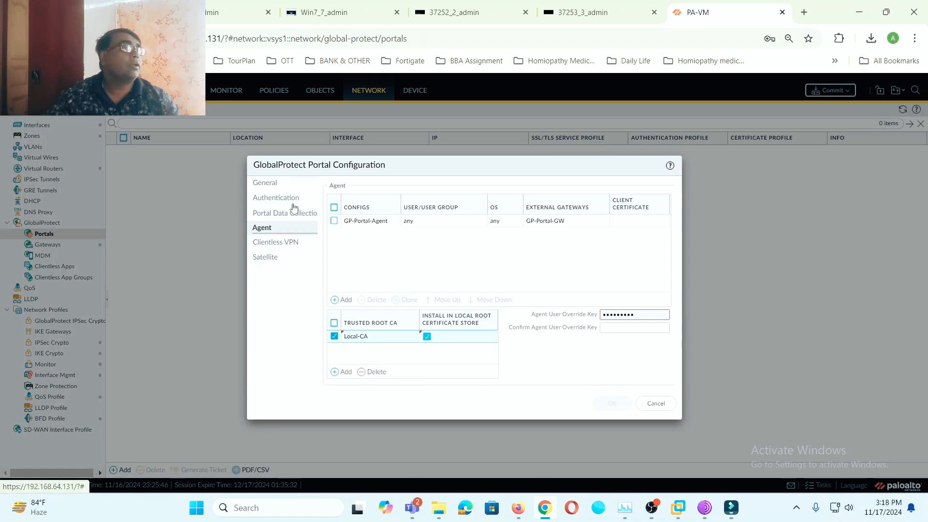
pyautogui.click(271, 186)
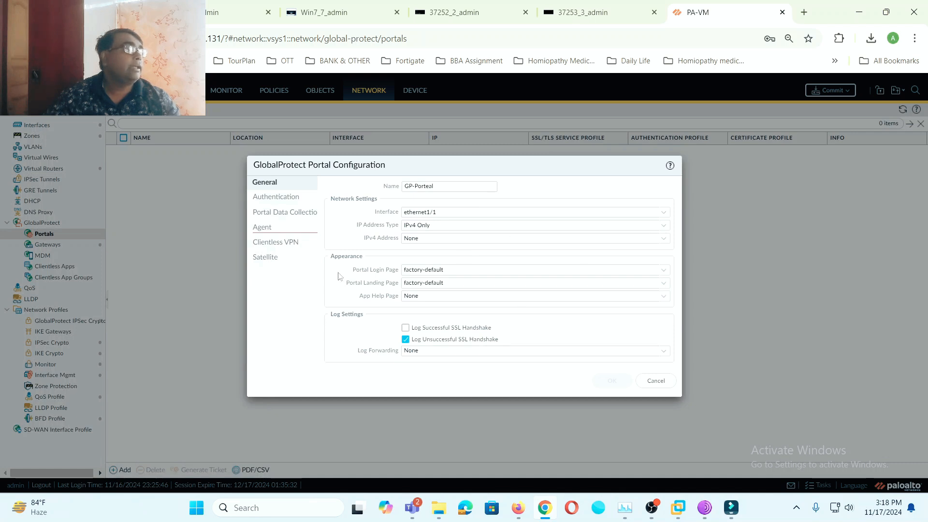
# - Leave the portal certificate profile as None and select the GP-Portal-Agent row in Agent settings
pyautogui.click(290, 201)
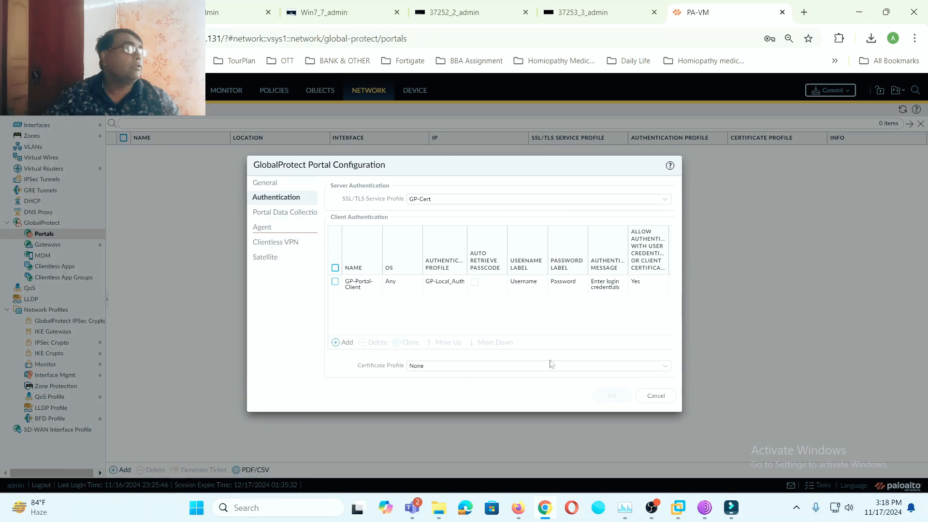
pyautogui.click(666, 369)
pyautogui.click(667, 370)
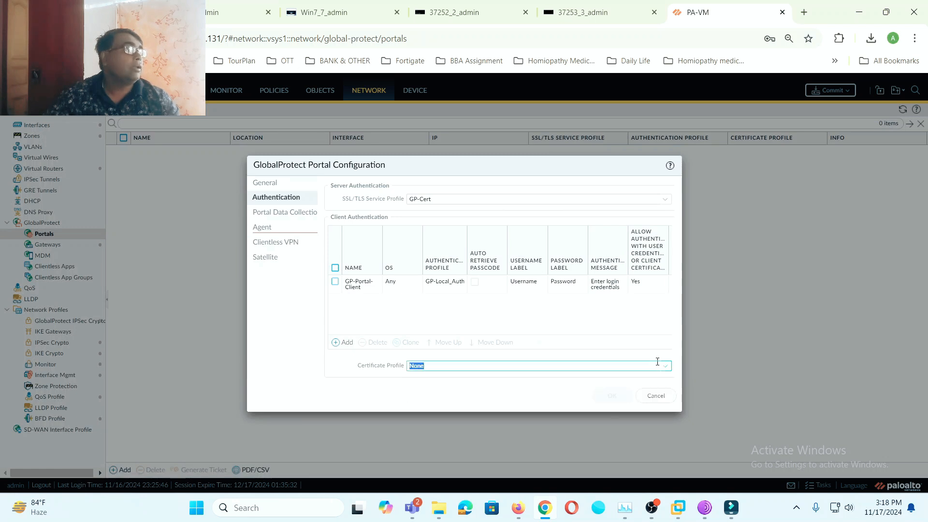
pyautogui.click(273, 213)
pyautogui.click(267, 228)
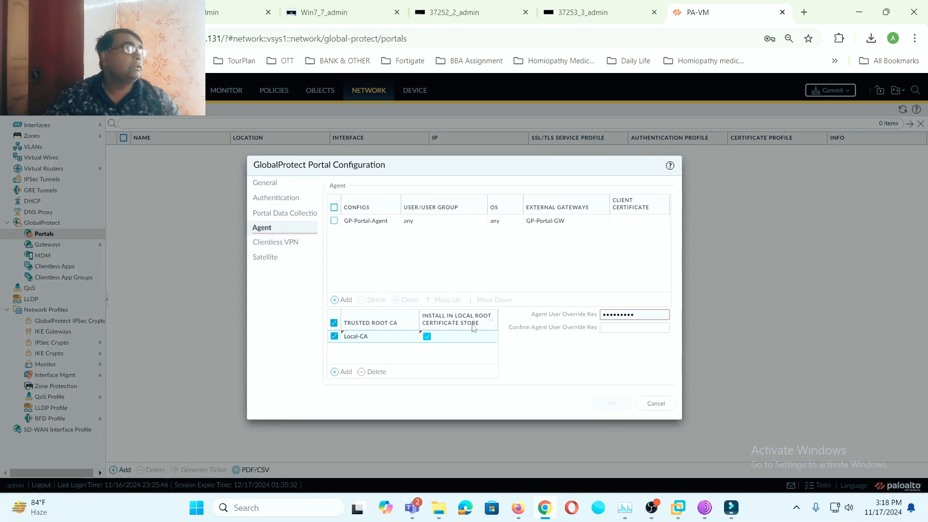
pyautogui.click(334, 221)
# - Add PAN Virtual Ethernet Adapter as a Third Party VPN in GP-Portal-Agent and save it
pyautogui.click(376, 223)
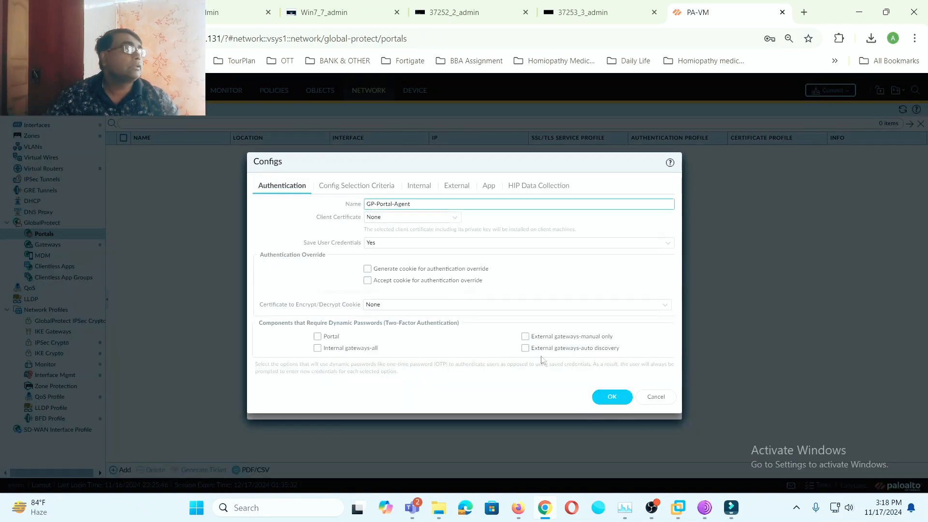
pyautogui.click(610, 397)
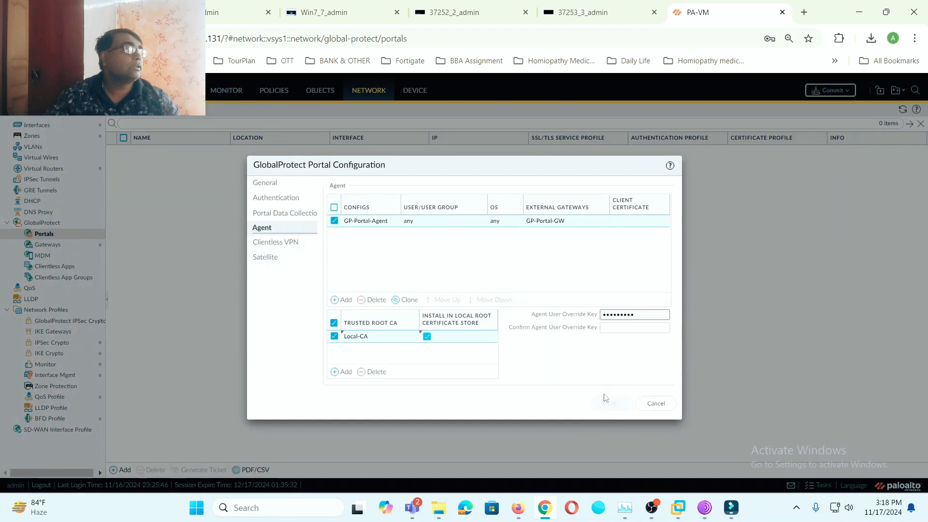
pyautogui.click(364, 226)
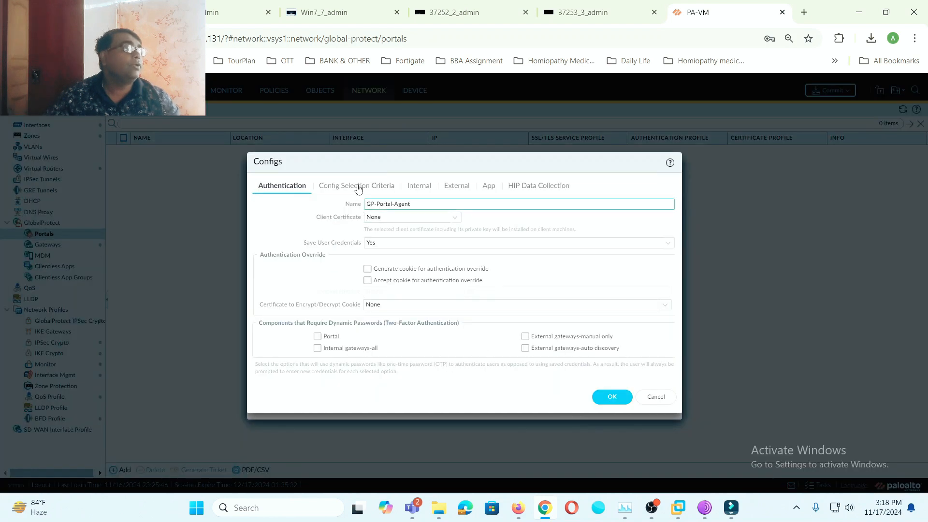
pyautogui.click(360, 188)
pyautogui.click(431, 191)
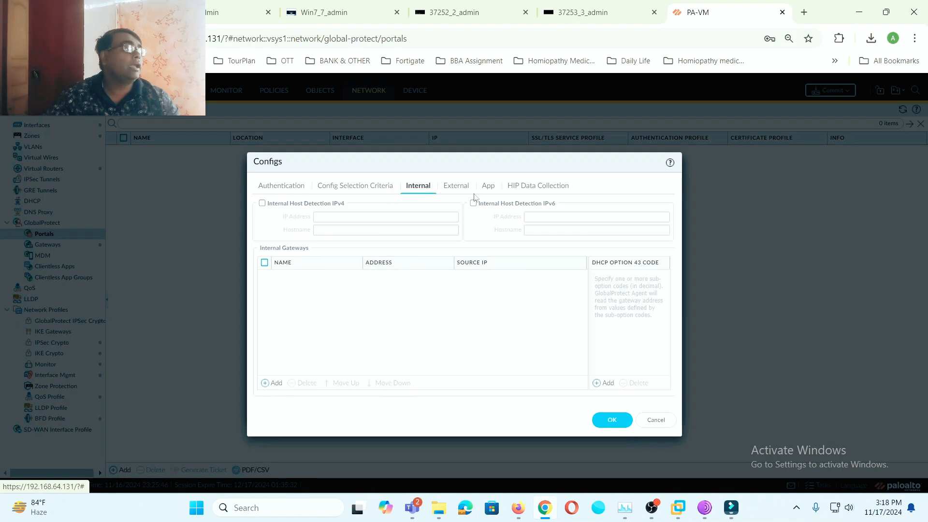
pyautogui.click(455, 193)
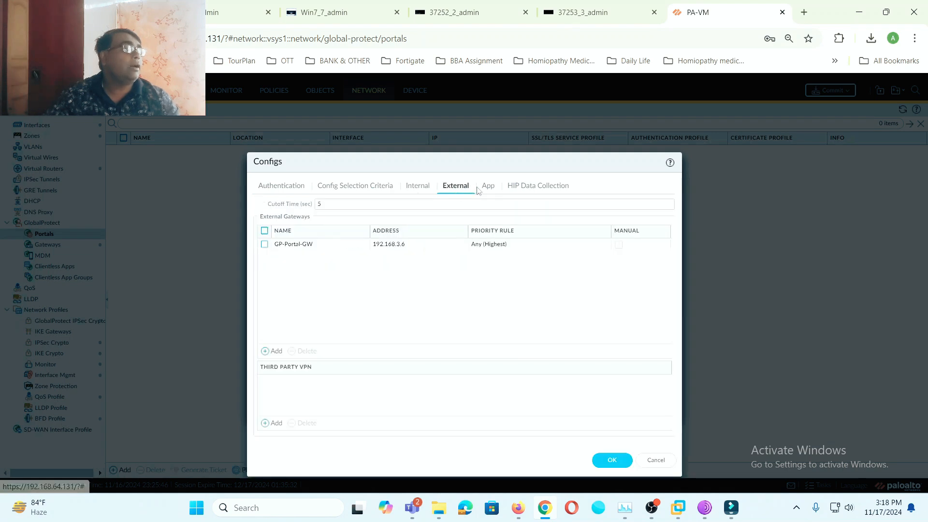
pyautogui.click(274, 422)
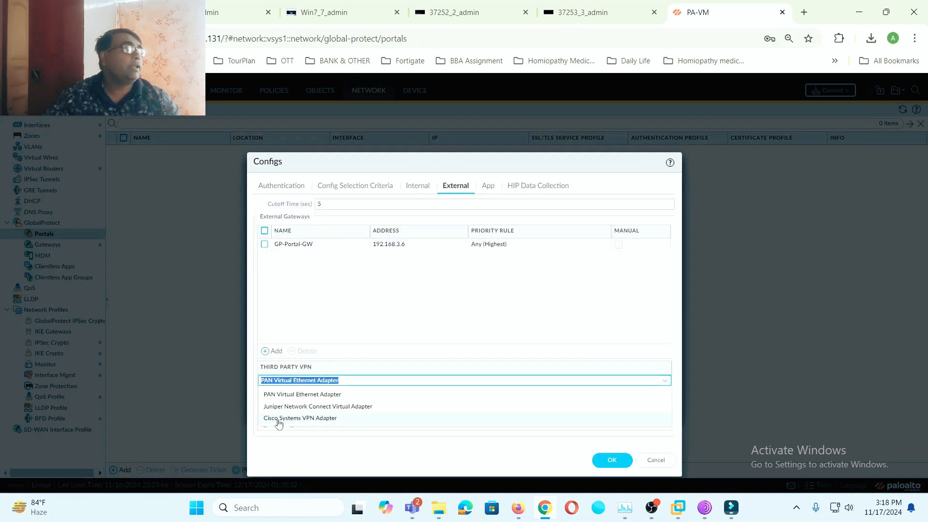
pyautogui.click(484, 297)
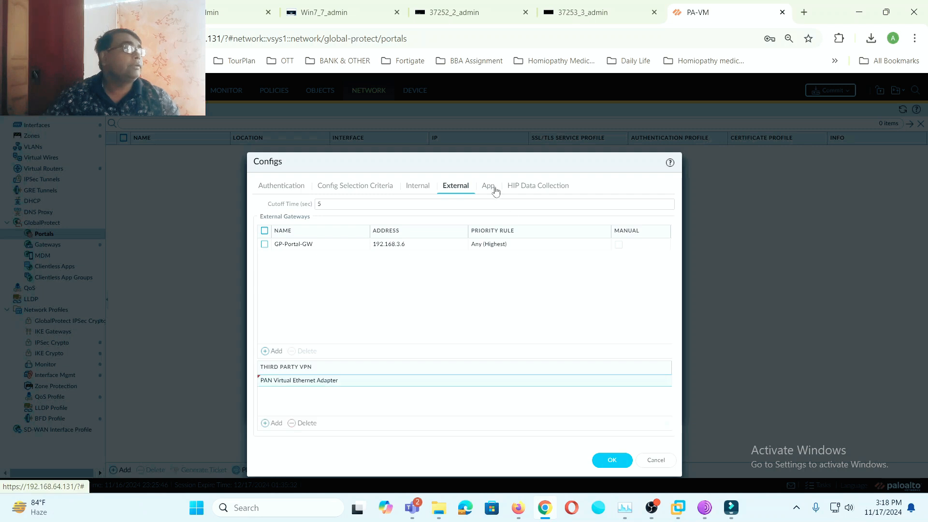
pyautogui.click(491, 189)
pyautogui.click(526, 189)
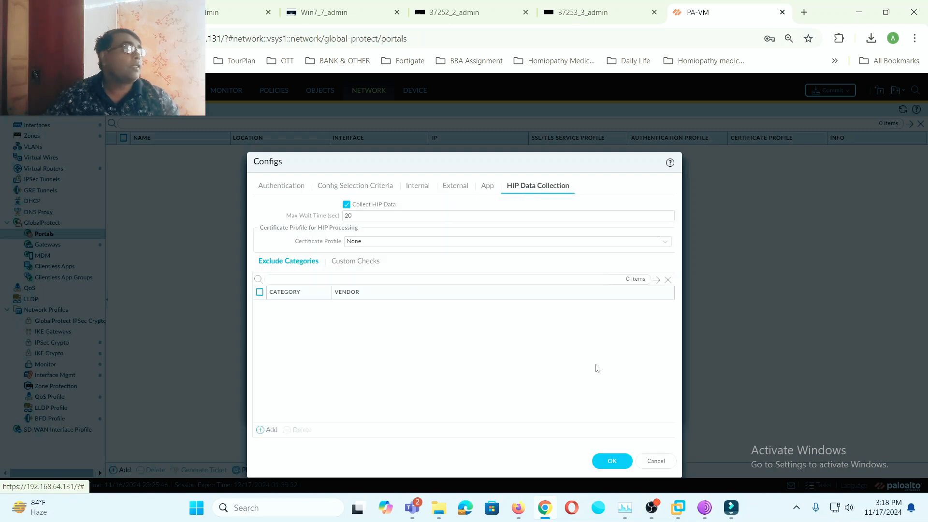
pyautogui.click(612, 460)
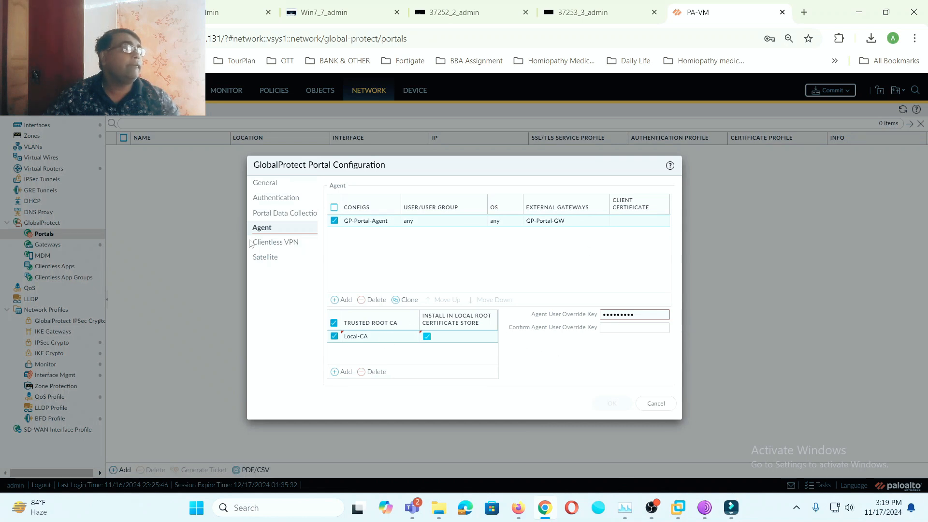
pyautogui.click(276, 243)
pyautogui.click(276, 258)
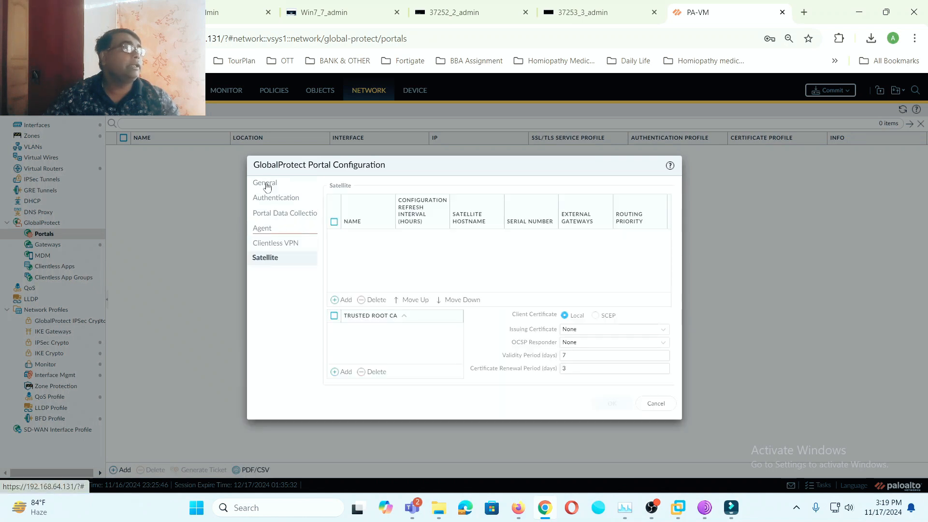
pyautogui.click(266, 187)
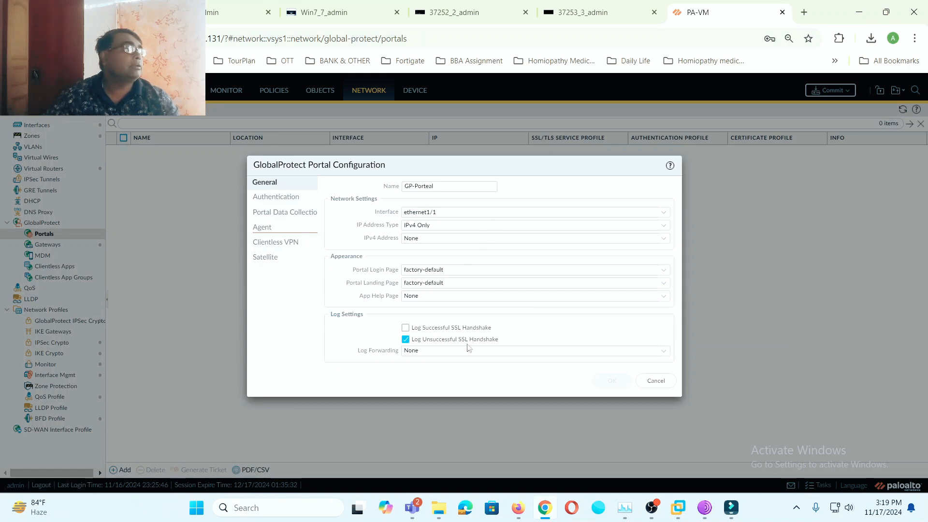
pyautogui.click(664, 356)
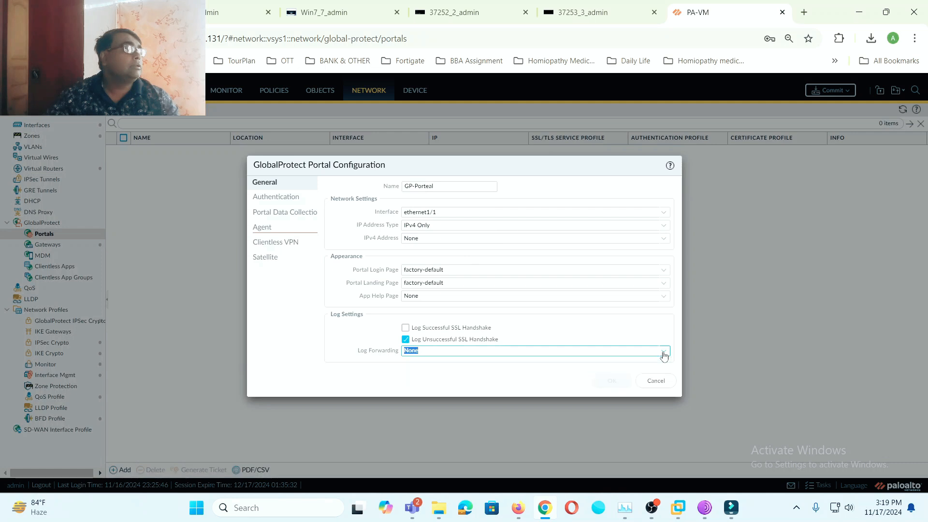
pyautogui.click(416, 368)
pyautogui.click(409, 367)
pyautogui.click(269, 198)
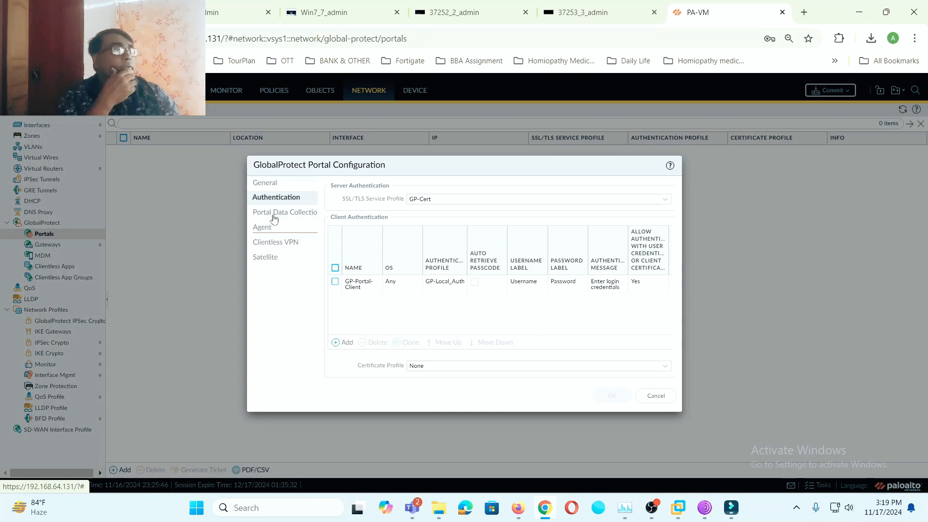
pyautogui.click(277, 213)
pyautogui.click(264, 228)
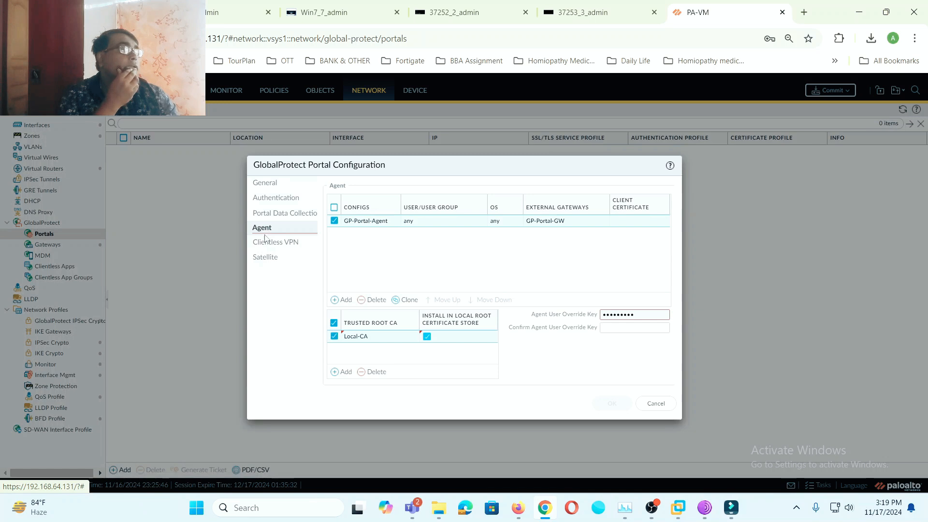
pyautogui.click(267, 242)
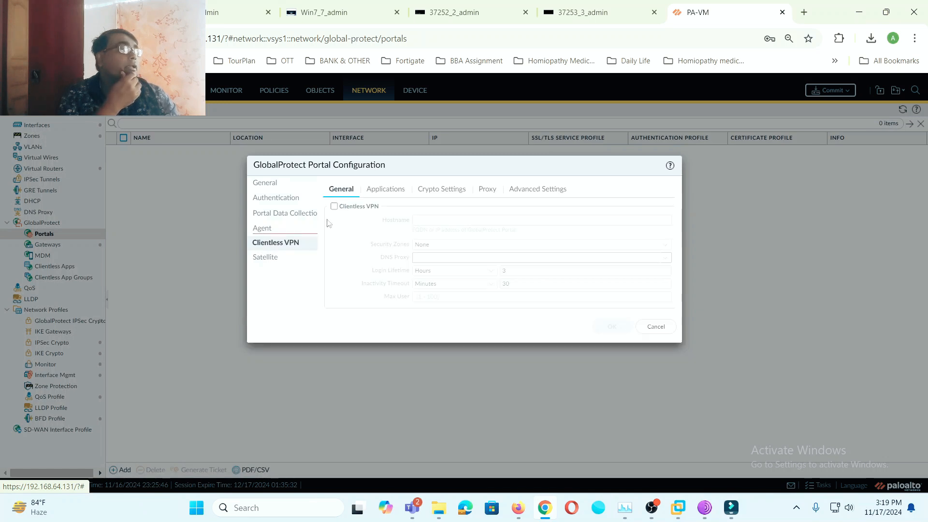
pyautogui.click(270, 233)
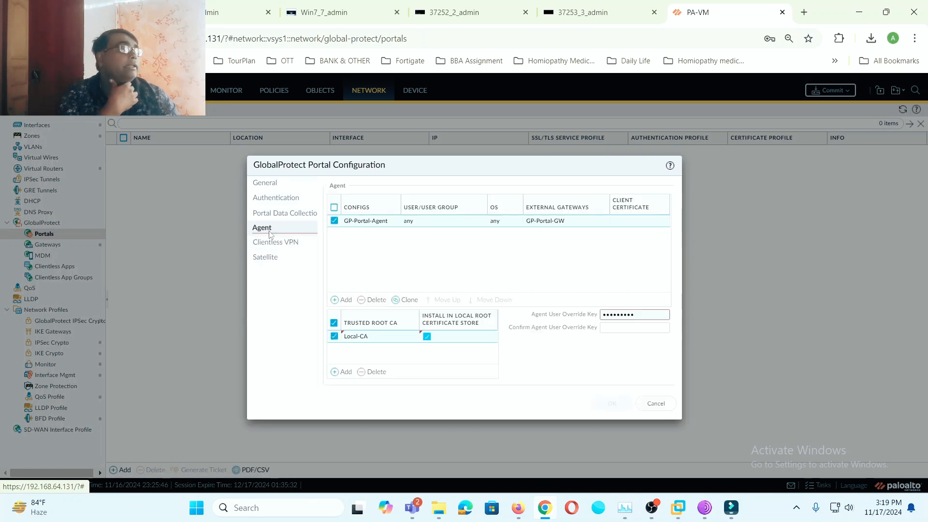
pyautogui.click(372, 228)
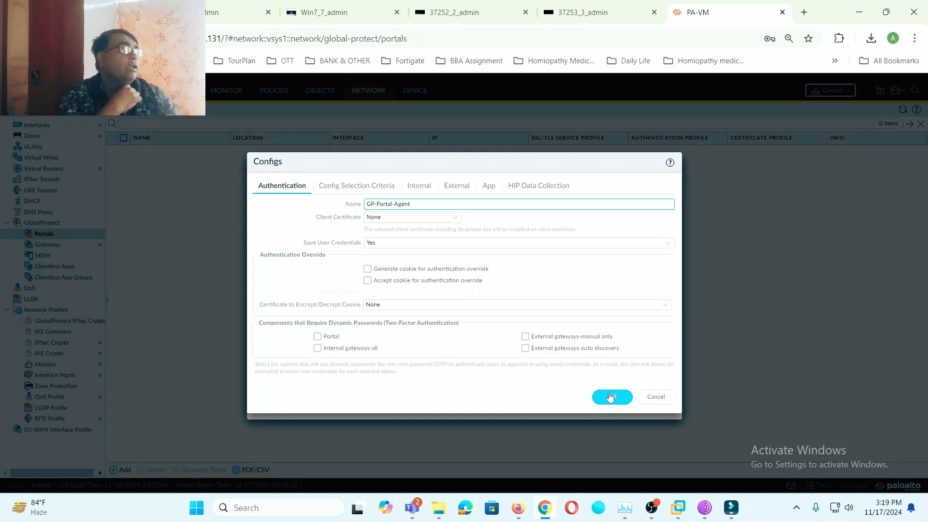
pyautogui.click(355, 189)
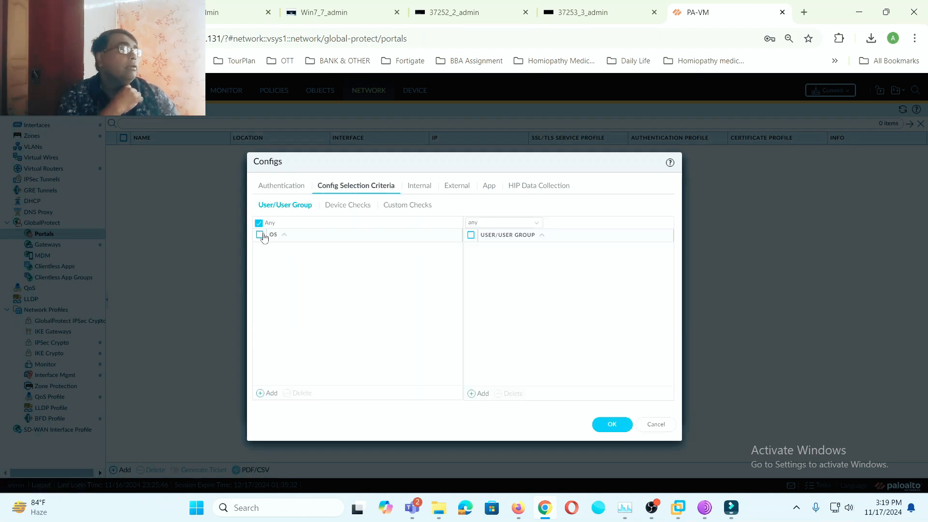
pyautogui.click(420, 189)
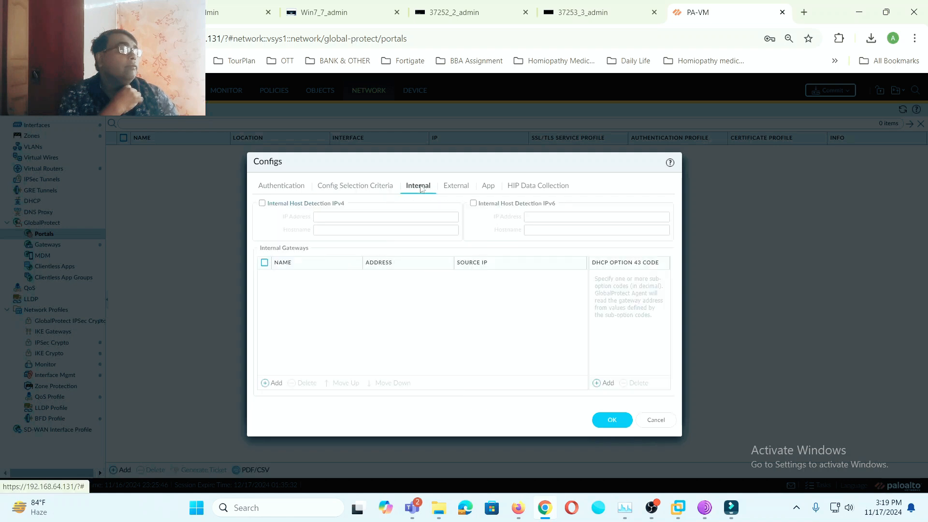
pyautogui.click(446, 188)
pyautogui.click(487, 187)
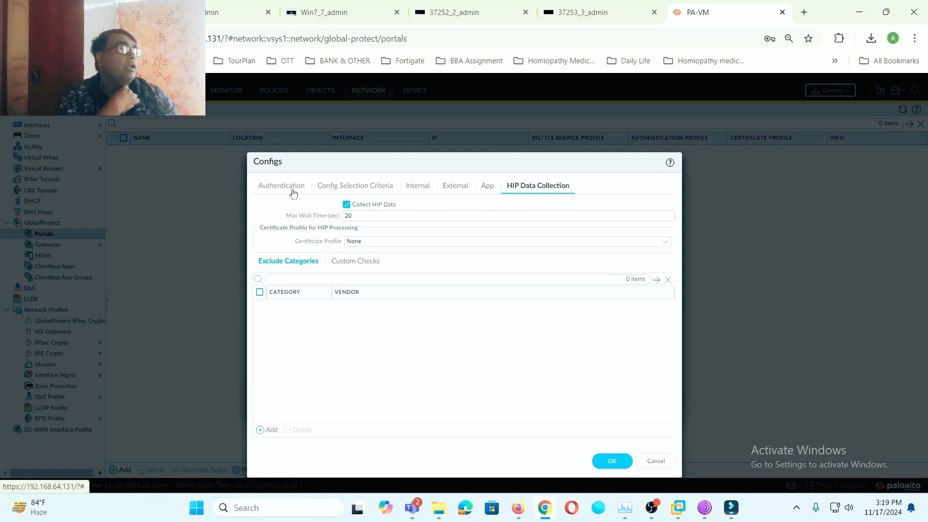
pyautogui.click(293, 192)
pyautogui.click(457, 220)
pyautogui.click(376, 231)
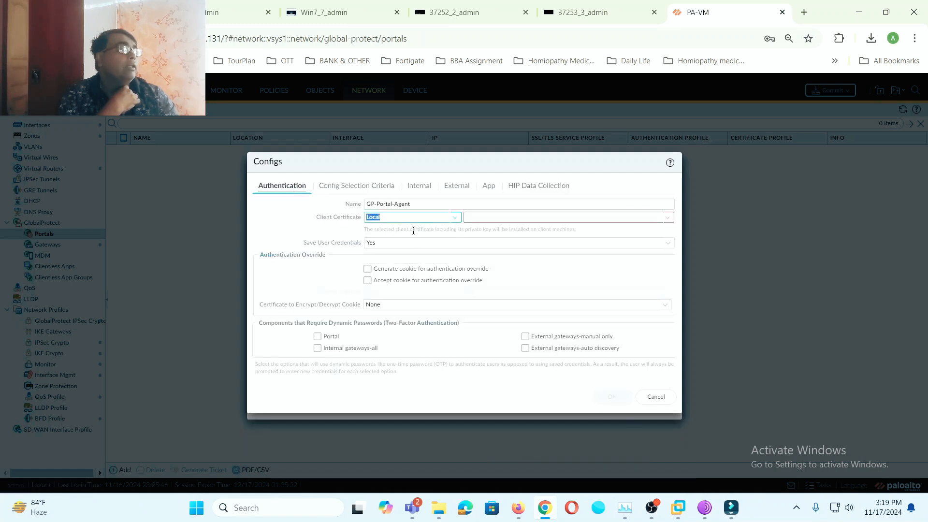
pyautogui.click(458, 222)
pyautogui.click(377, 255)
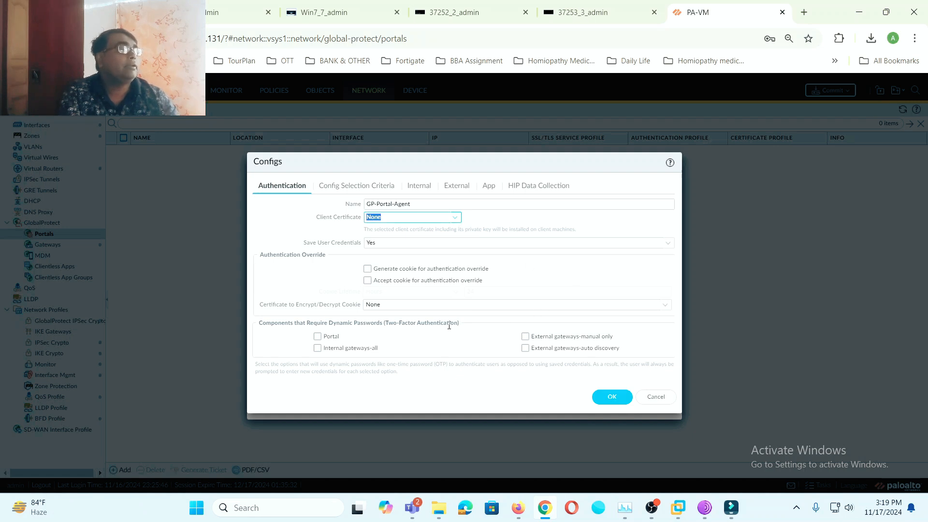
# - Save the agent config, empty the Agent User Override Key, and save the portal
pyautogui.click(628, 397)
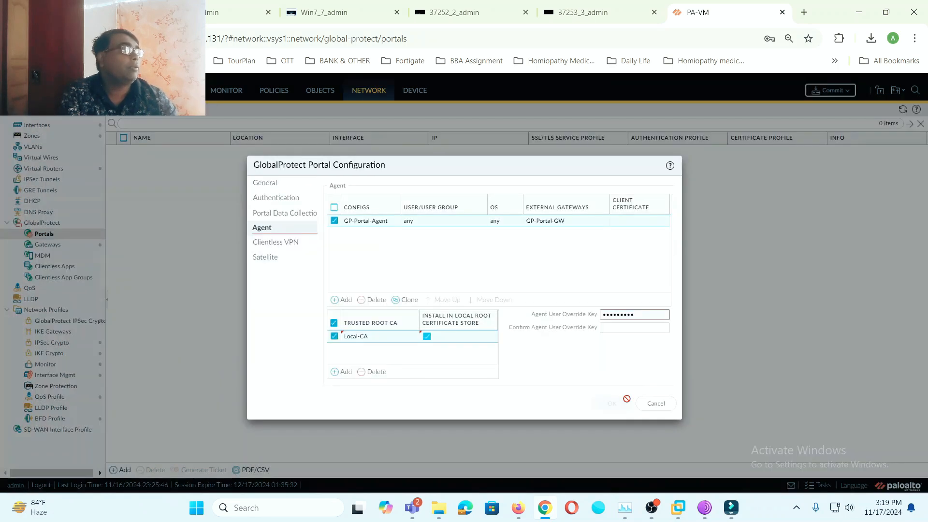
pyautogui.moveTo(644, 315); pyautogui.dragTo(593, 318)
pyautogui.press('BackSpace')
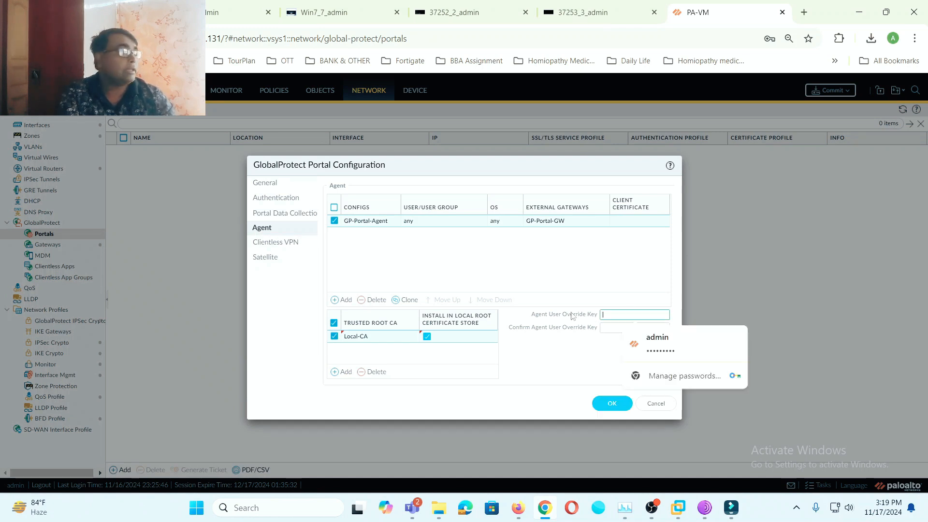
pyautogui.click(577, 350)
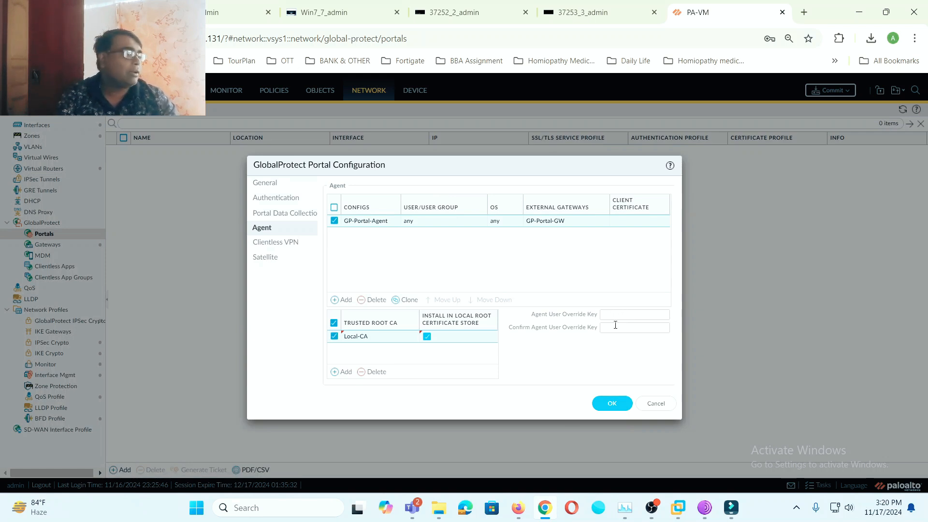
pyautogui.click(615, 407)
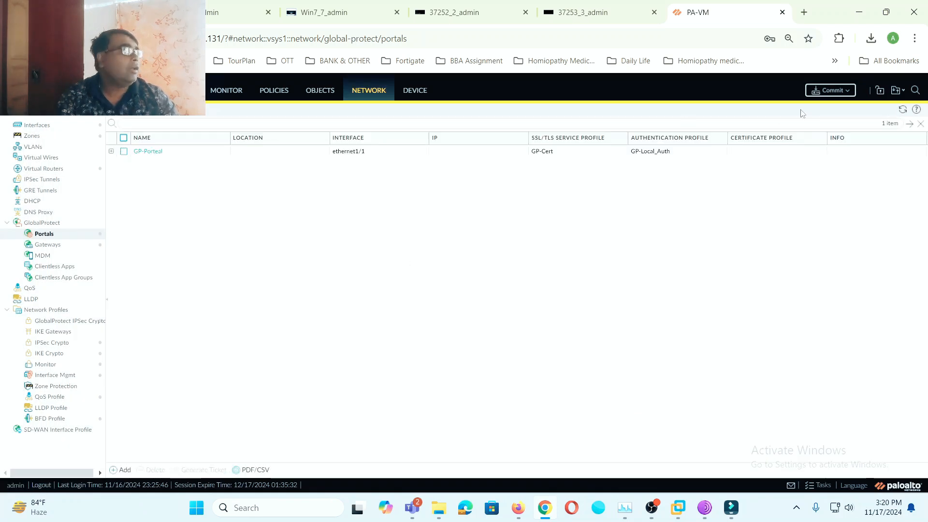
# - Commit all configuration changes and dismiss the commit status window
pyautogui.click(826, 90)
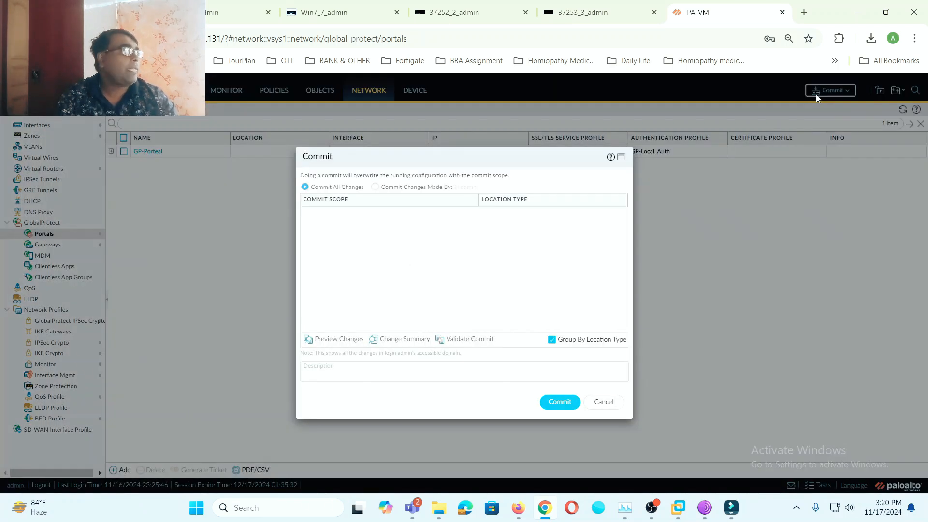
pyautogui.click(560, 404)
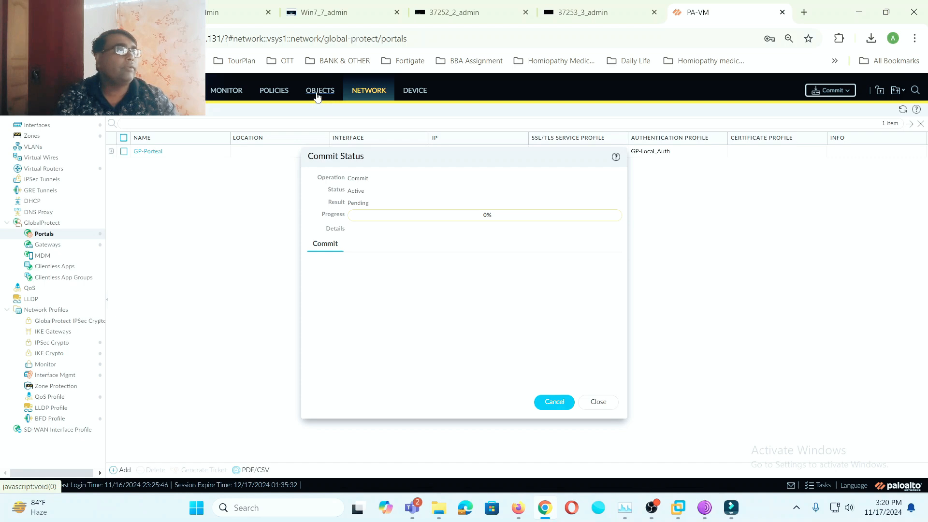
pyautogui.click(597, 403)
# - Start a new rule in the POLICIES Security rulebase
pyautogui.click(315, 92)
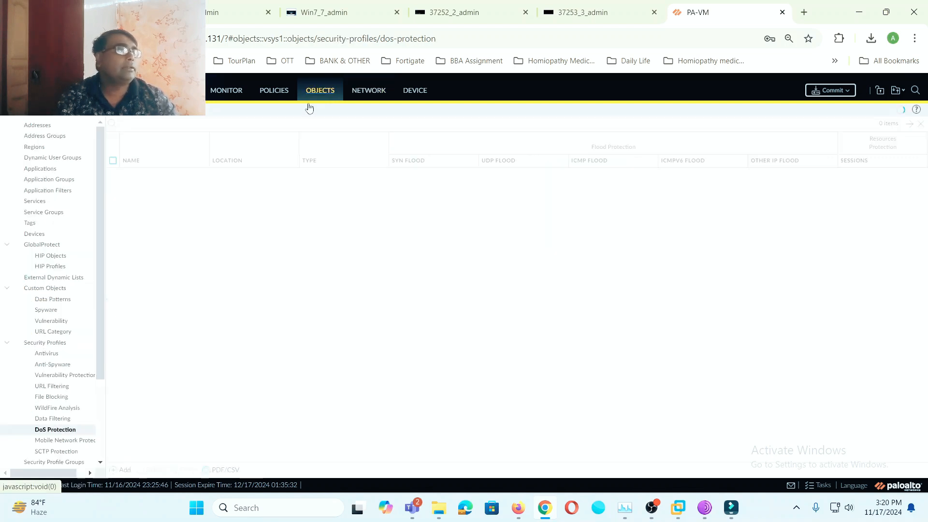
pyautogui.click(276, 94)
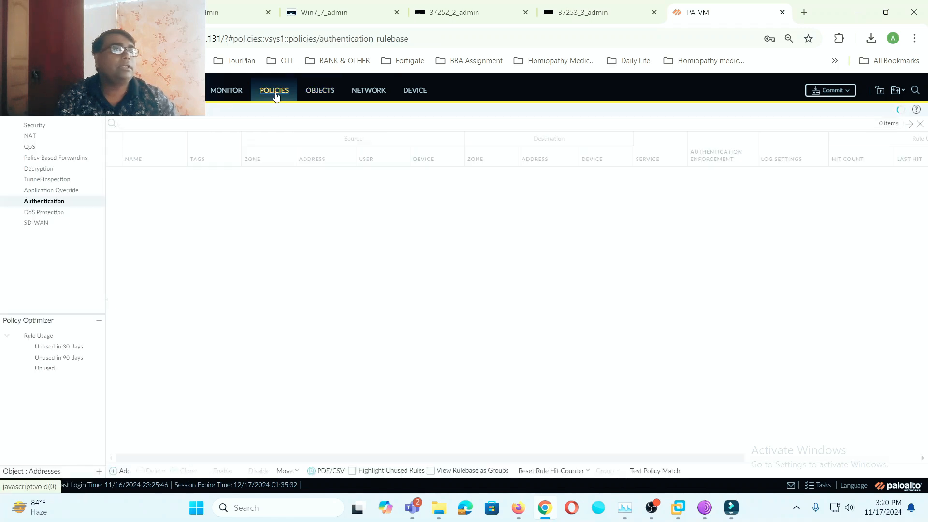
pyautogui.click(39, 126)
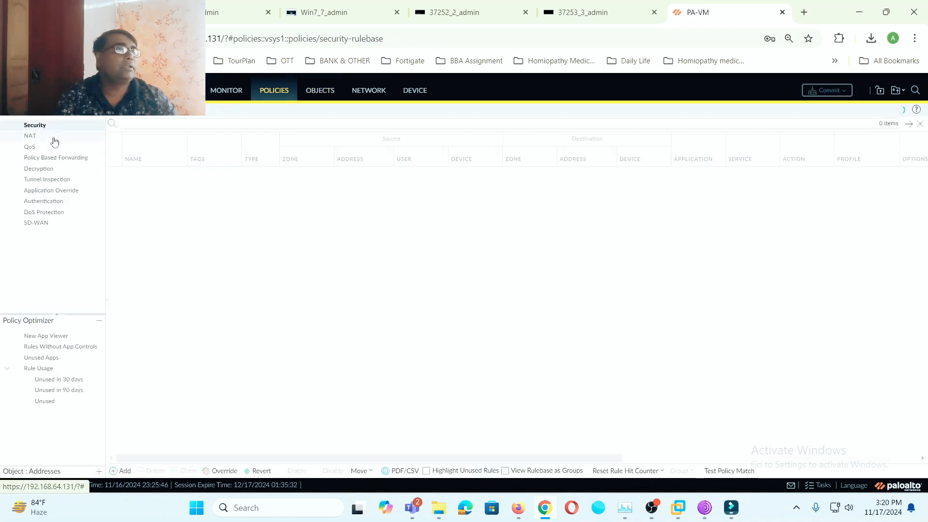
pyautogui.click(125, 472)
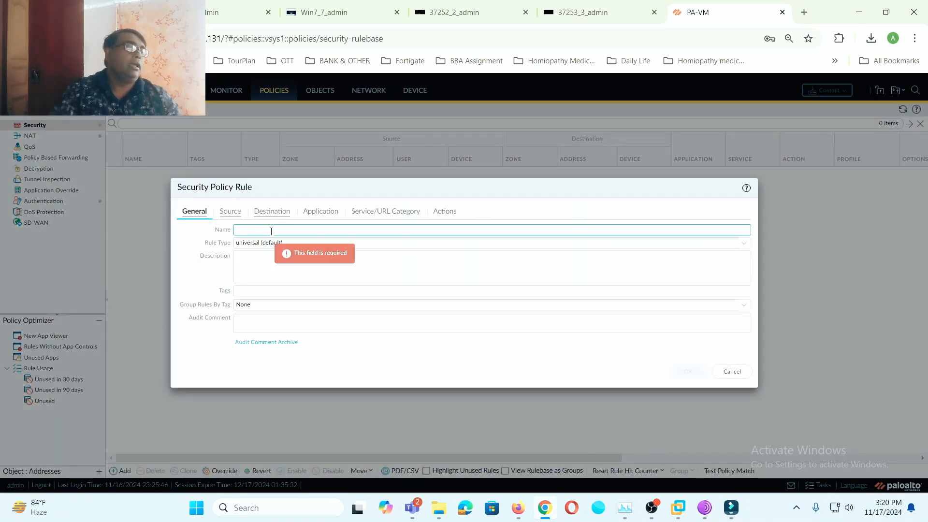
# - Name the rule GP-Policy, make it intrazone, and add INTERNET as its source zone
pyautogui.write('GP-P')
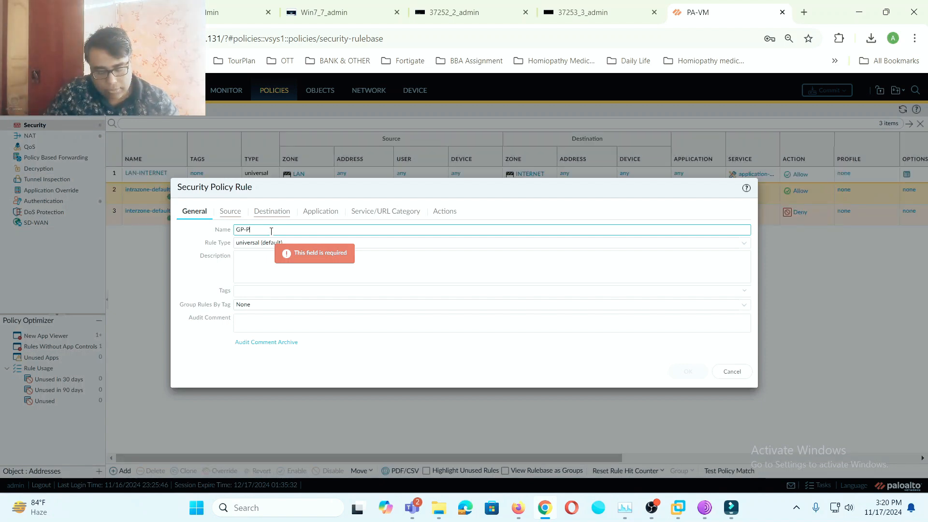
pyautogui.write('olicy')
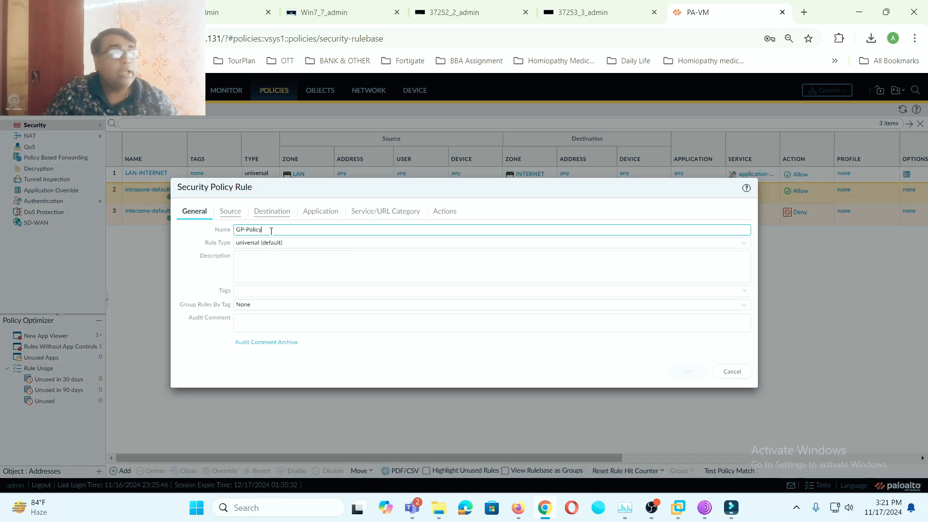
pyautogui.click(337, 261)
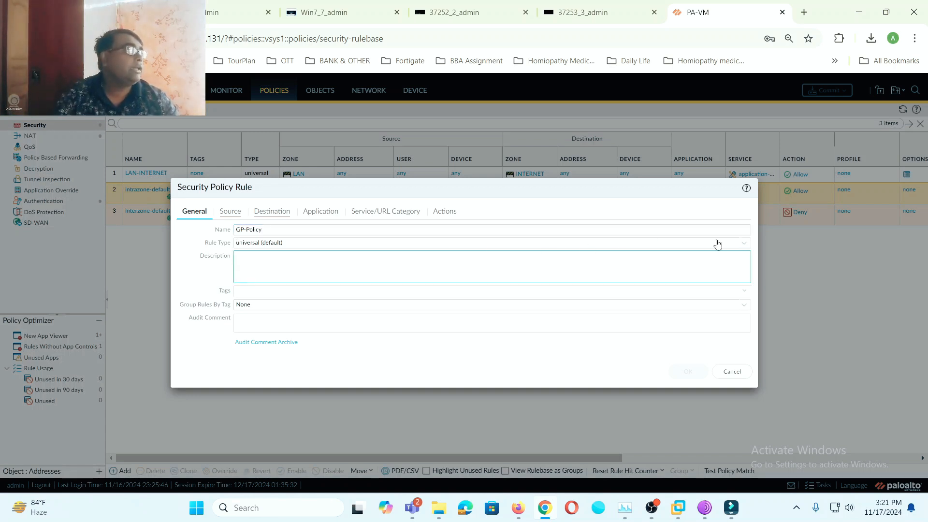
pyautogui.click(739, 243)
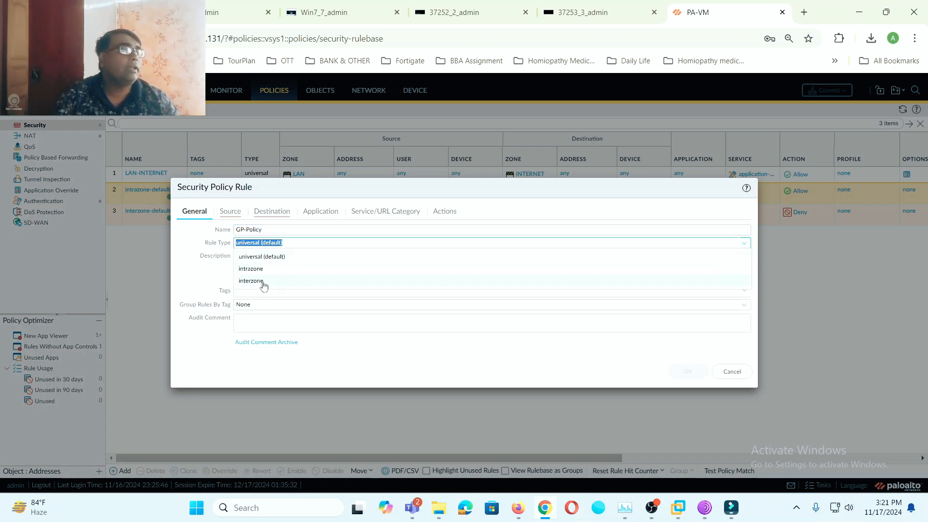
pyautogui.click(260, 268)
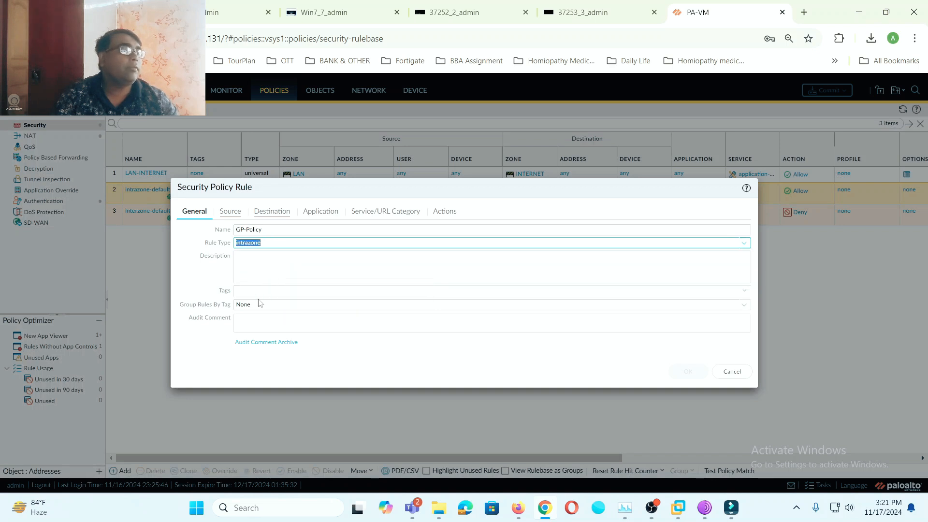
pyautogui.click(237, 218)
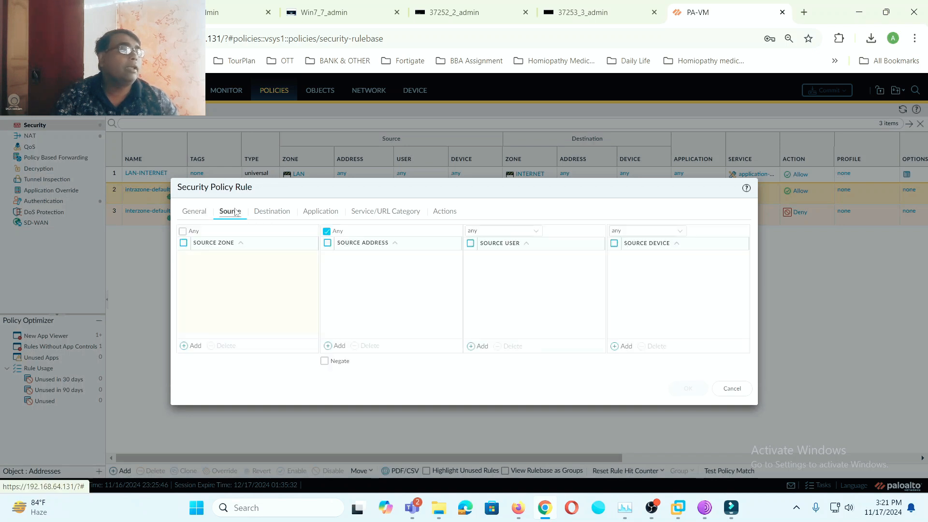
pyautogui.click(196, 344)
pyautogui.click(211, 283)
pyautogui.click(280, 291)
pyautogui.click(267, 211)
# - Add ssl and panos-global-protect as allowed applications in the GP-Policy rule
pyautogui.click(321, 212)
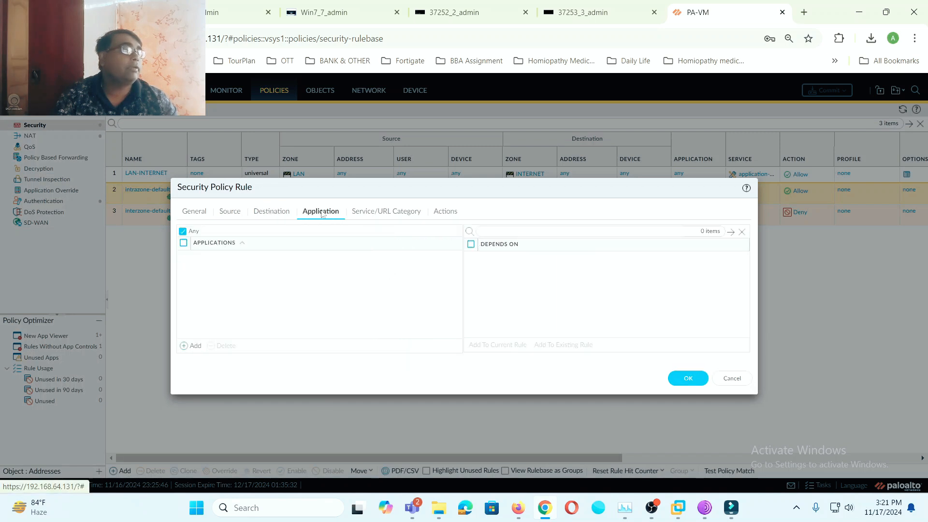
pyautogui.click(195, 346)
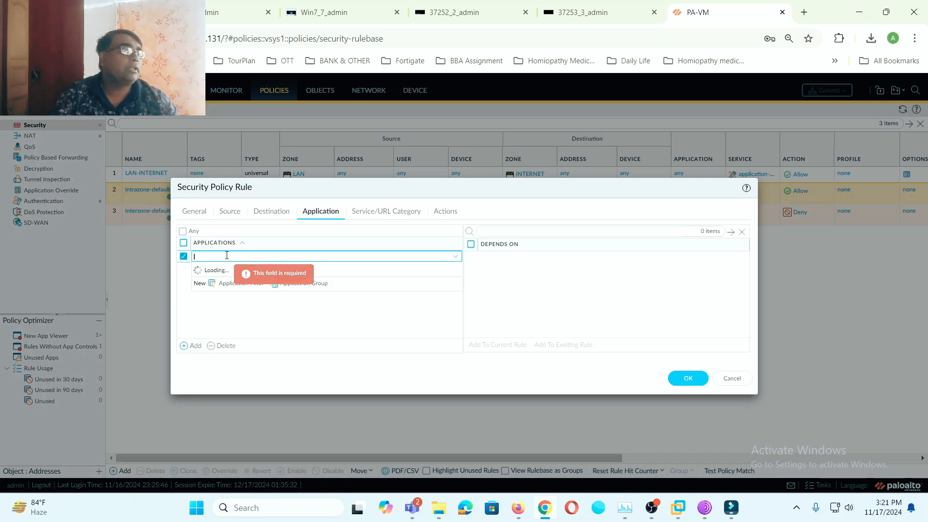
pyautogui.write('ss')
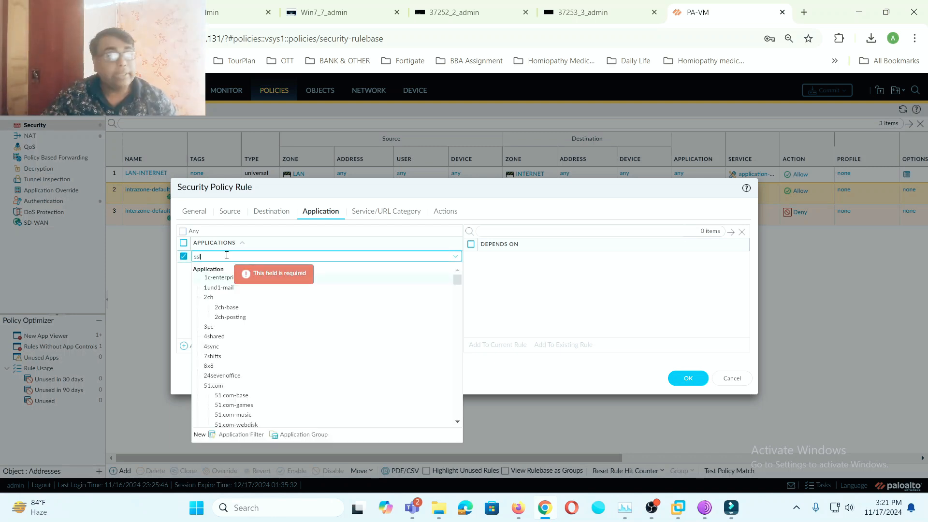
pyautogui.write('l')
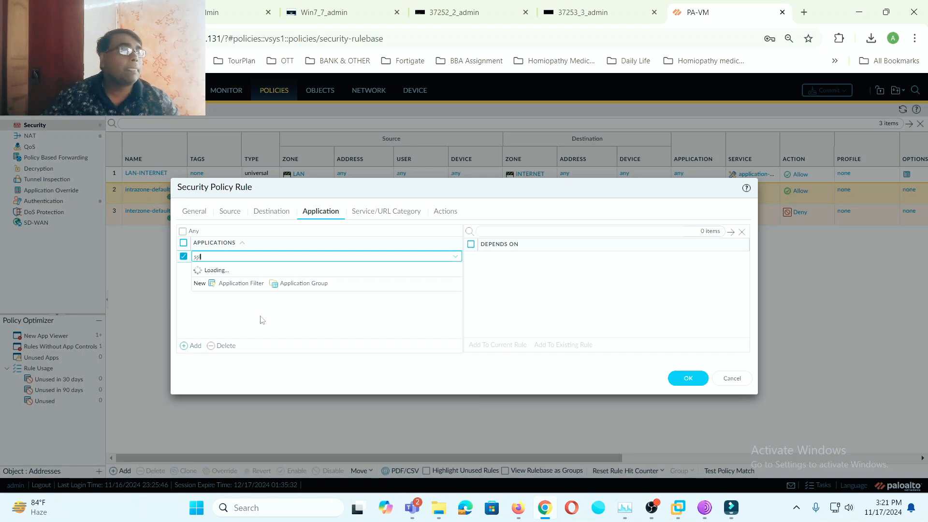
pyautogui.click(208, 298)
pyautogui.click(193, 346)
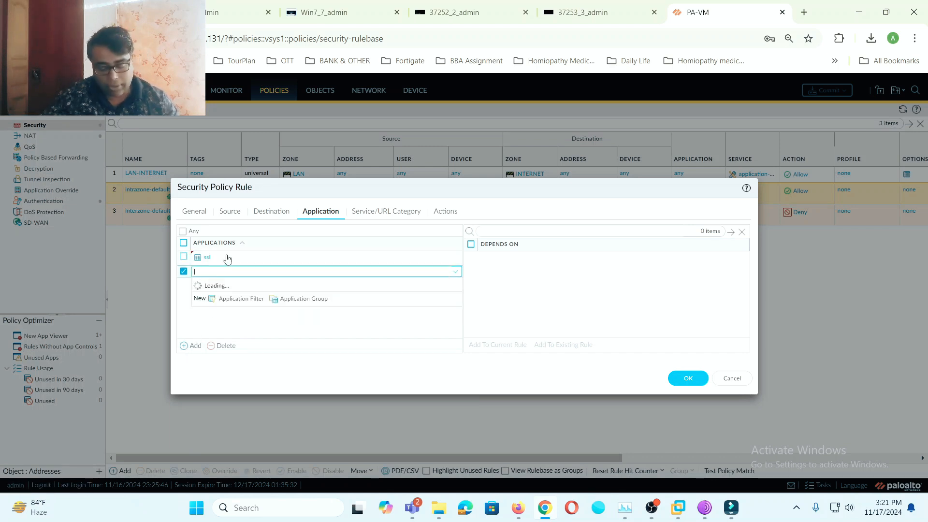
pyautogui.write('an')
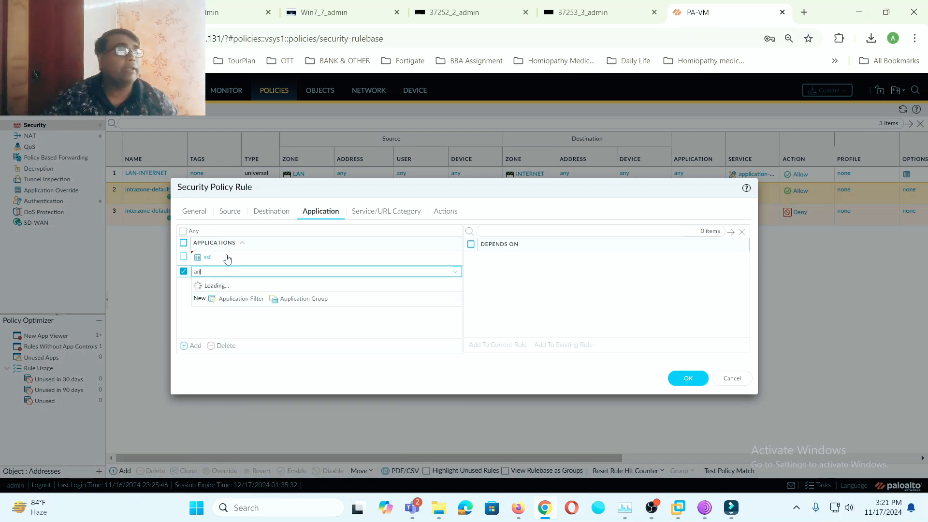
pyautogui.press('BackSpace')
pyautogui.write('ns')
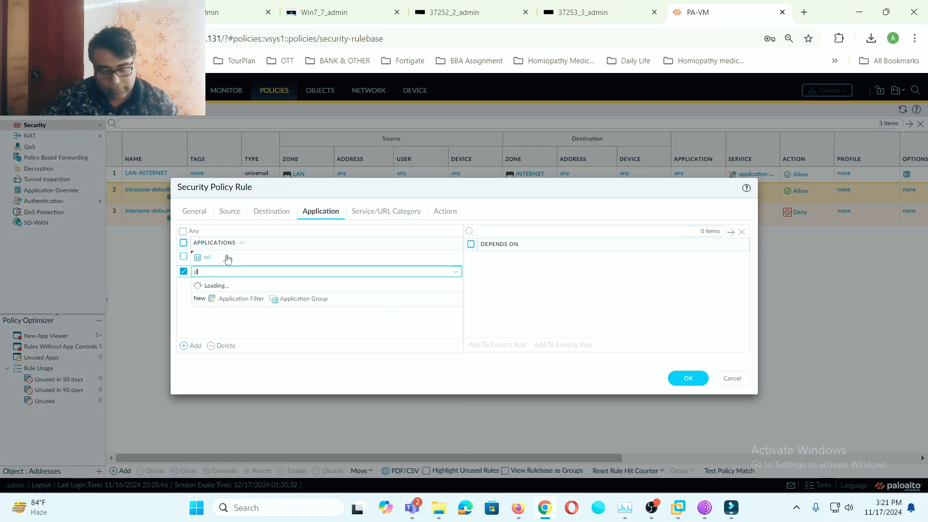
pyautogui.press('BackSpace')
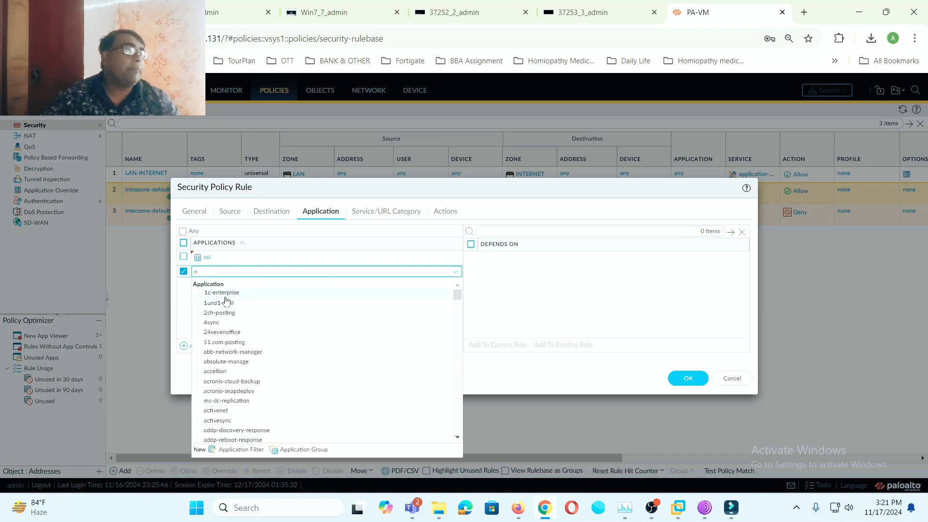
pyautogui.write('pan')
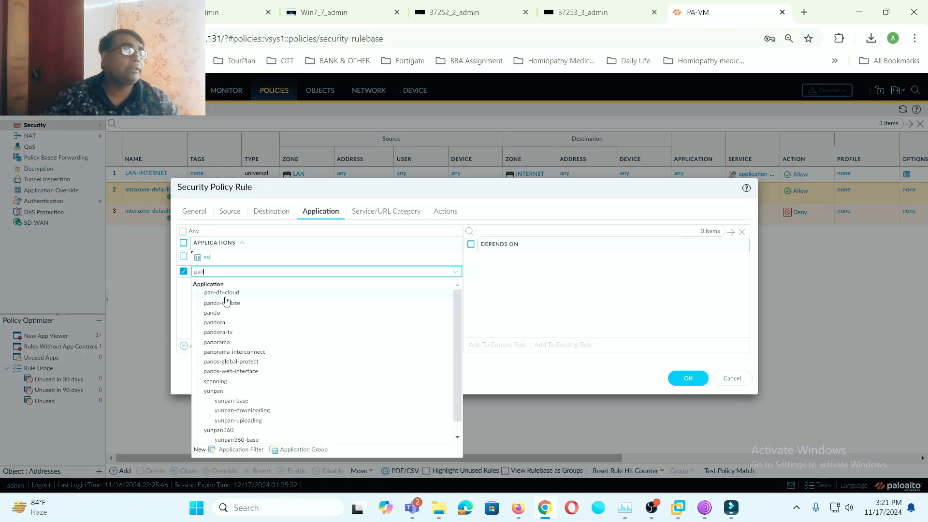
pyautogui.click(251, 361)
pyautogui.click(254, 319)
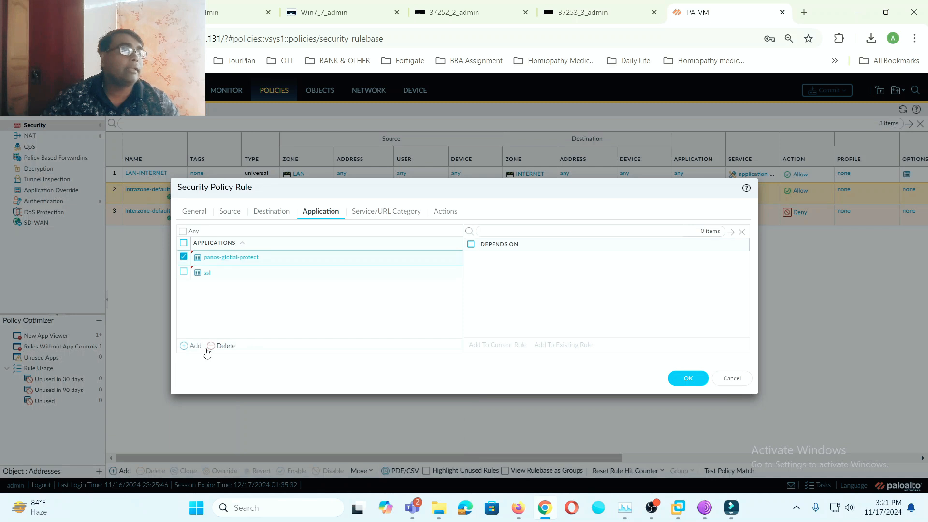
# - Add panos-web-interface as a third allowed application
pyautogui.click(196, 346)
pyautogui.write('p')
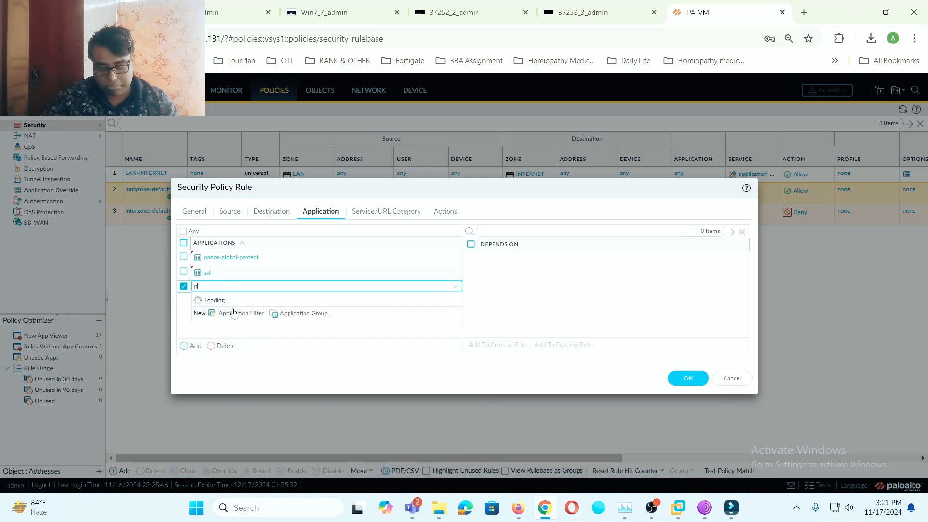
pyautogui.write('a')
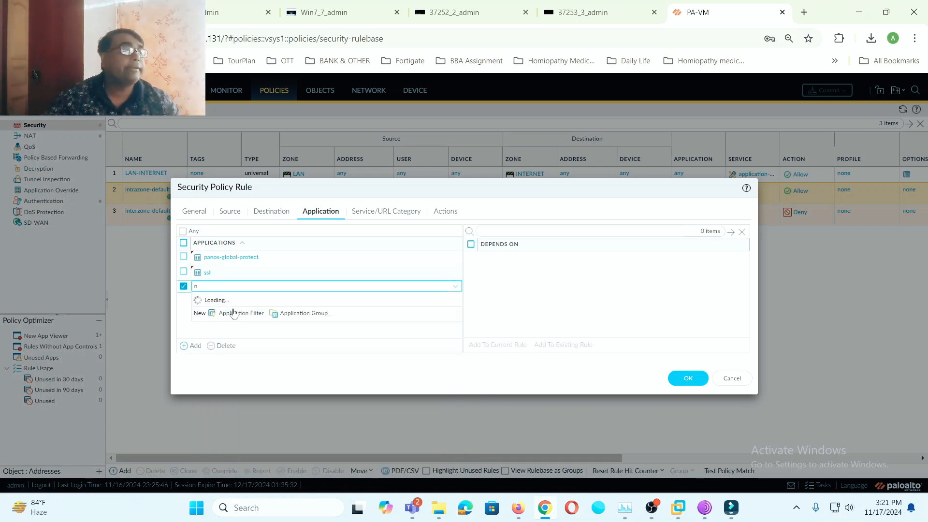
pyautogui.write('n')
pyautogui.write('p')
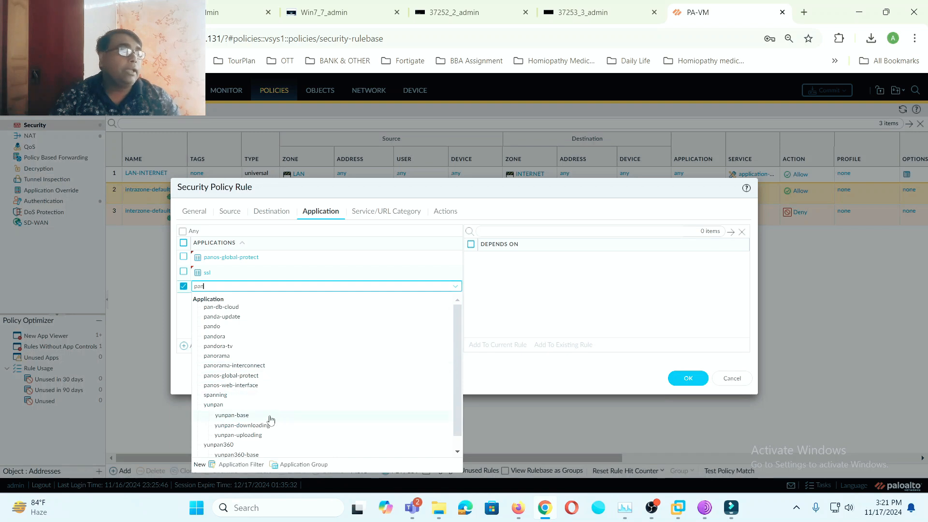
pyautogui.click(261, 389)
pyautogui.click(334, 327)
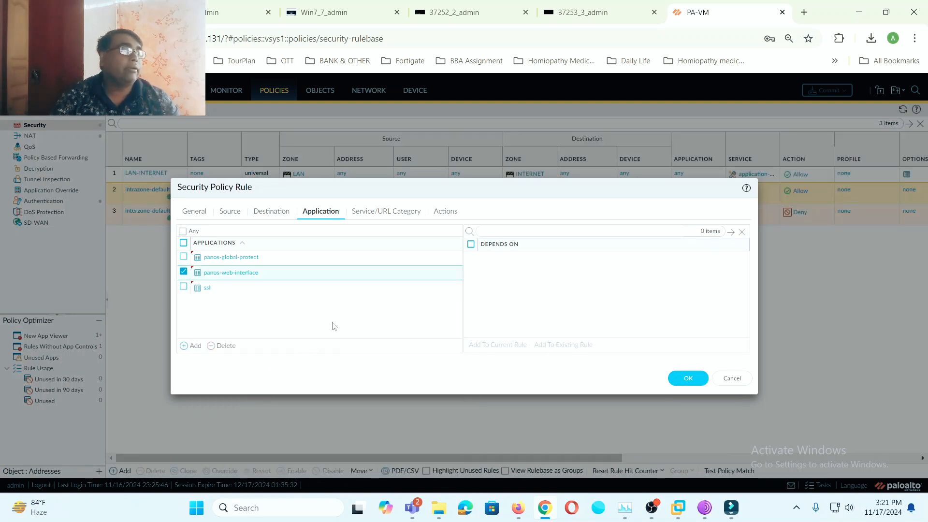
# - Check the remaining rule settings, save GP-Policy, and move it above LAN-INTERNET as rule 1
pyautogui.click(403, 214)
pyautogui.click(443, 215)
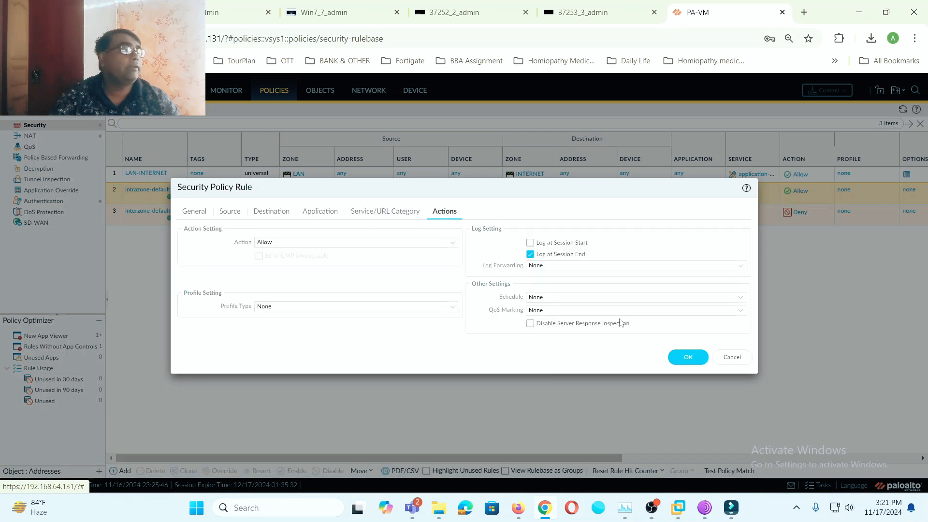
pyautogui.click(688, 357)
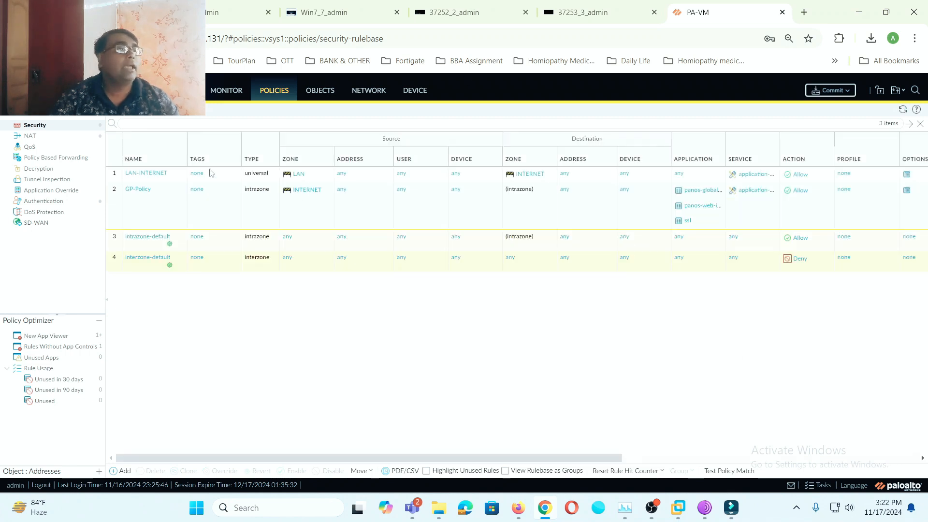
pyautogui.click(119, 201)
pyautogui.moveTo(119, 178); pyautogui.dragTo(118, 176)
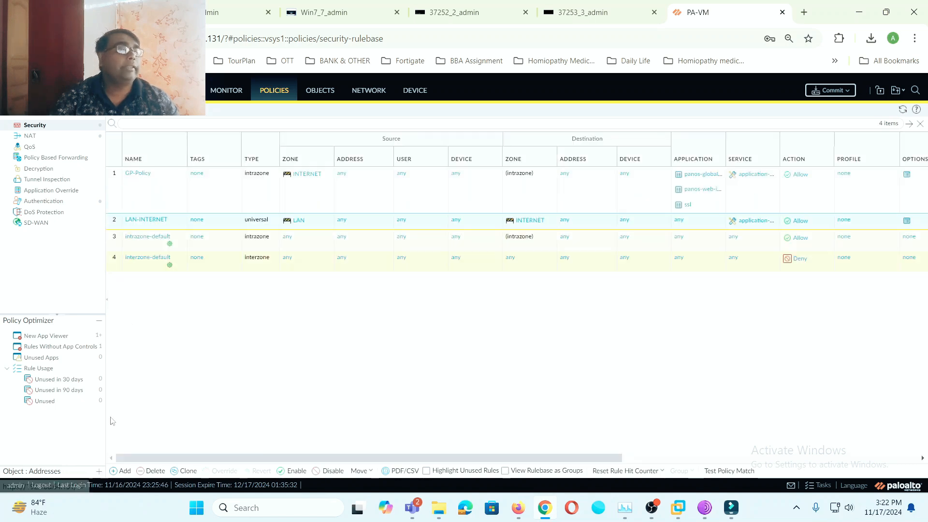
# - Create a rule named GP-Policy-traffic with source zones GP-VPN, INTERNET and LAN
pyautogui.click(122, 471)
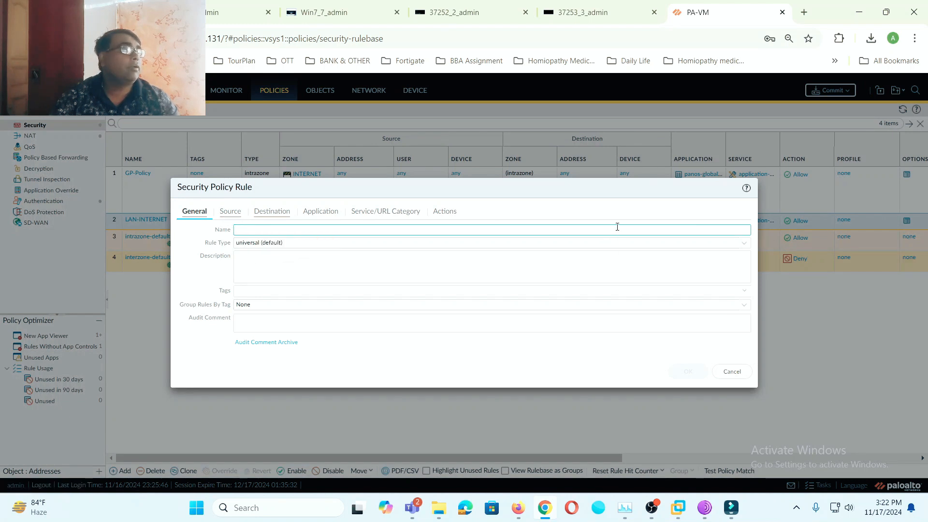
pyautogui.write('GP-')
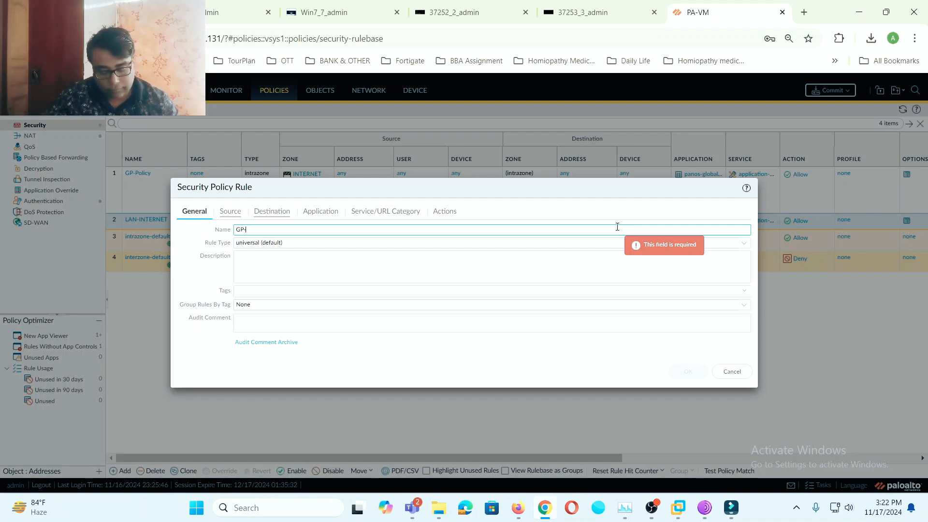
pyautogui.write('Policy')
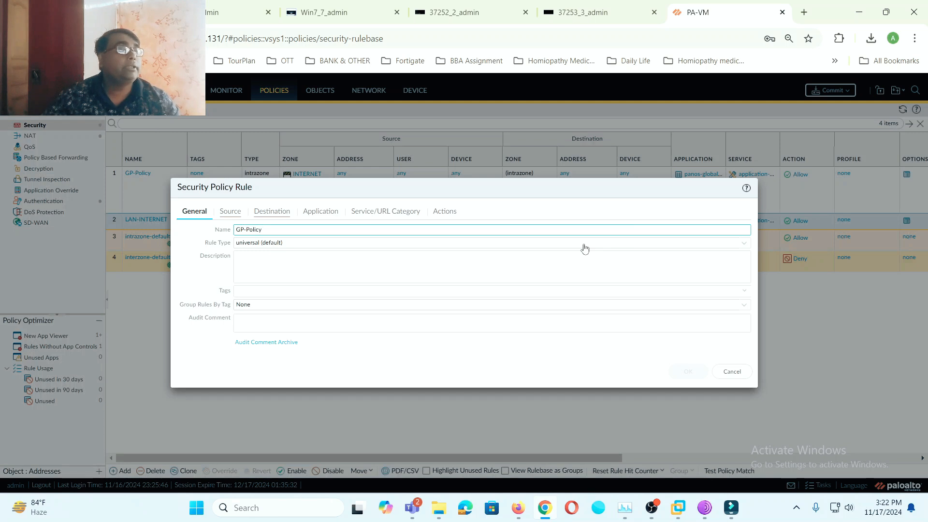
pyautogui.write('-')
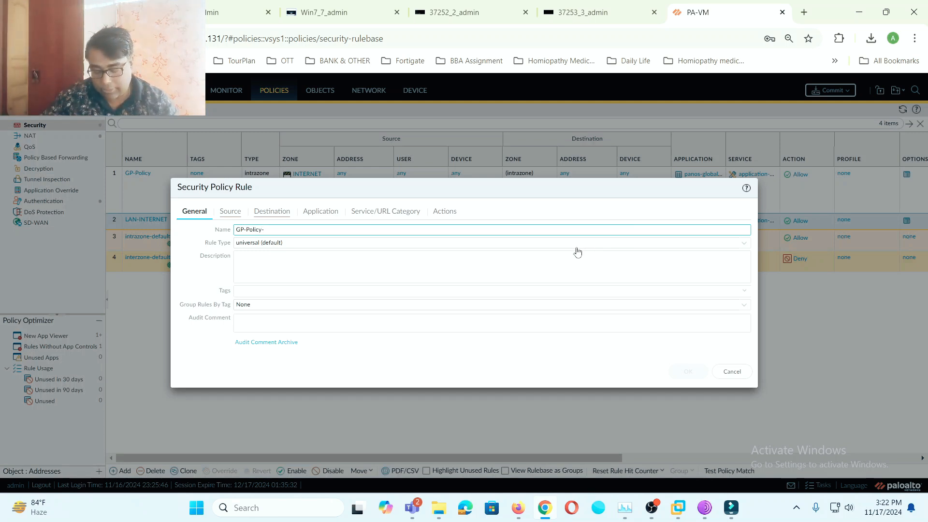
pyautogui.write('traffic')
pyautogui.click(380, 278)
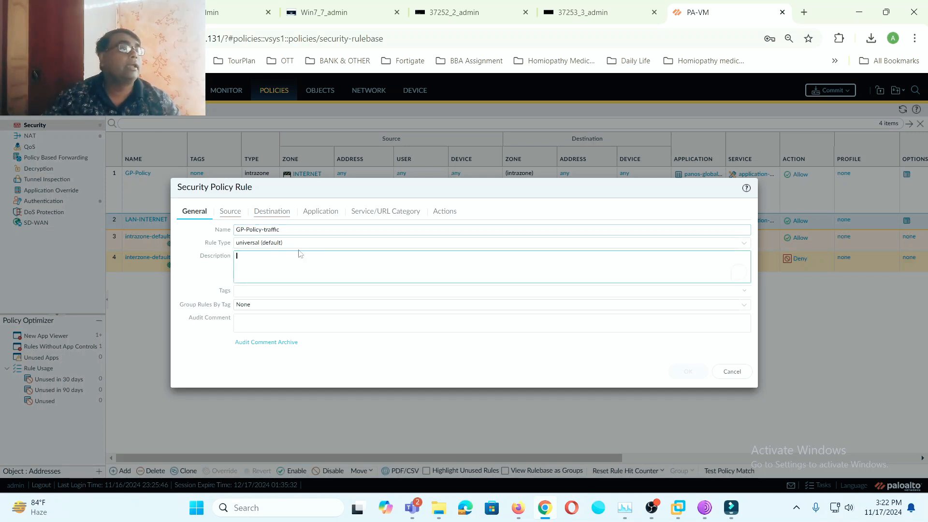
pyautogui.click(231, 213)
pyautogui.click(195, 345)
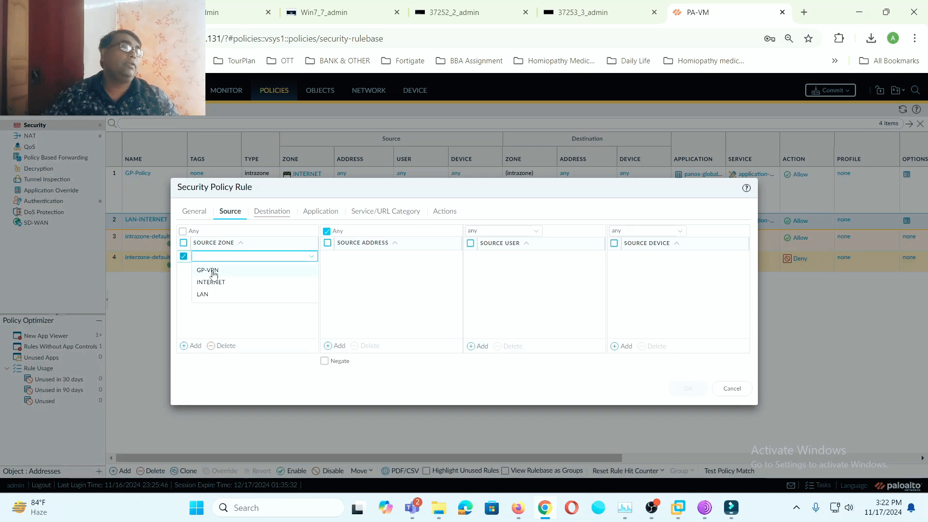
pyautogui.click(213, 272)
pyautogui.click(194, 345)
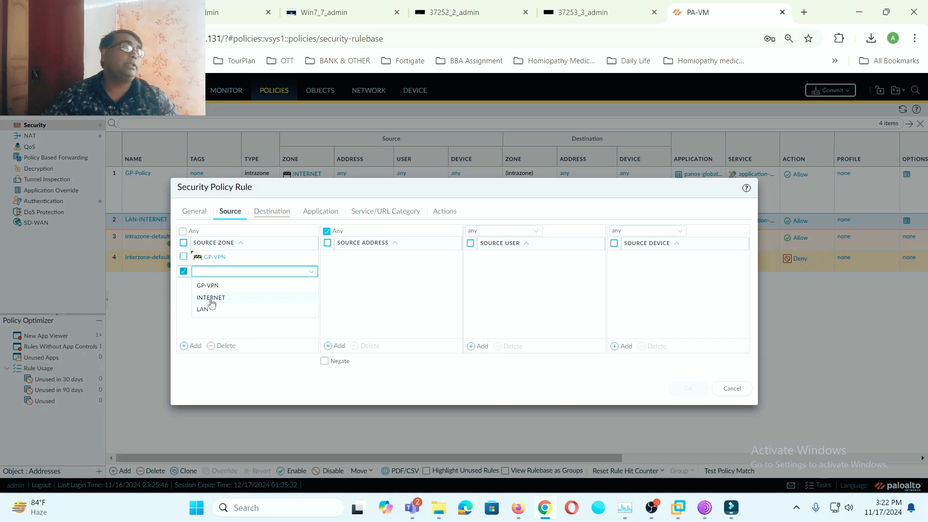
pyautogui.click(211, 298)
pyautogui.click(194, 346)
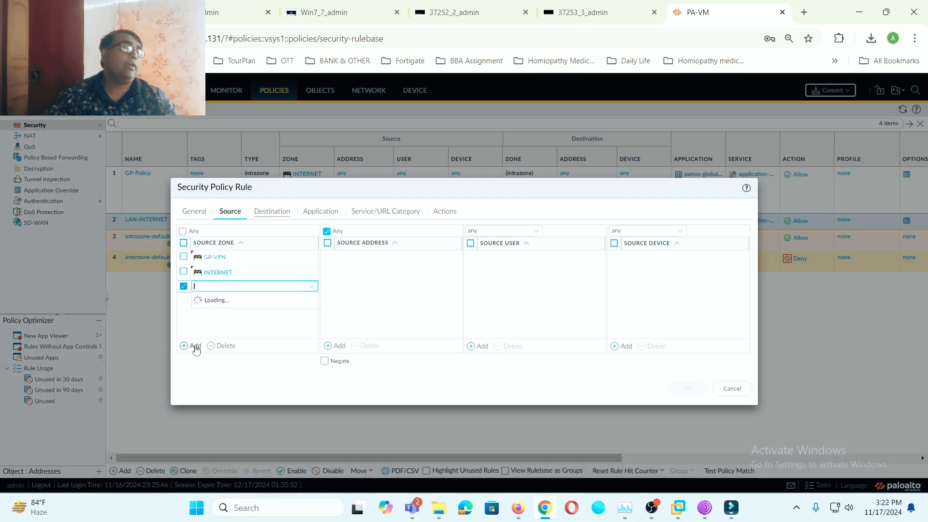
pyautogui.click(202, 325)
pyautogui.click(264, 315)
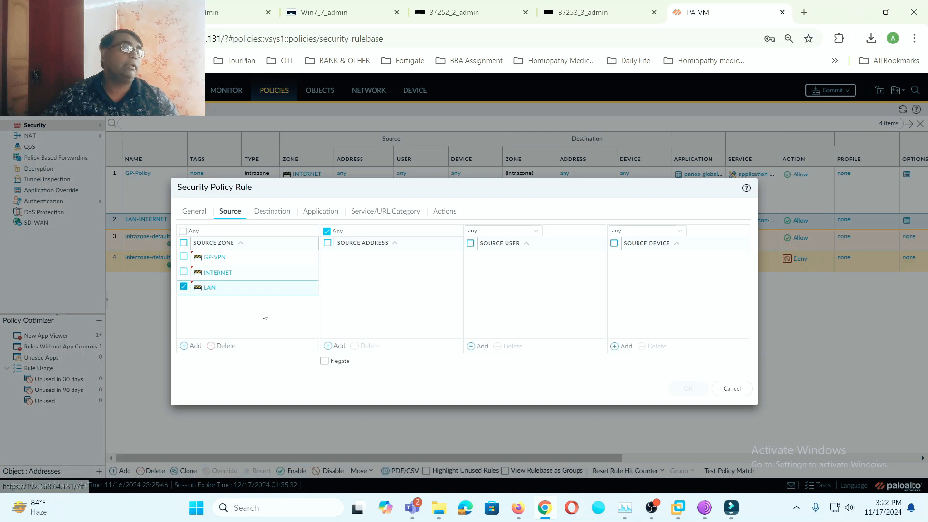
# - Add destination zones GP-VPN, LAN and INTERNET and save the rule
pyautogui.click(275, 213)
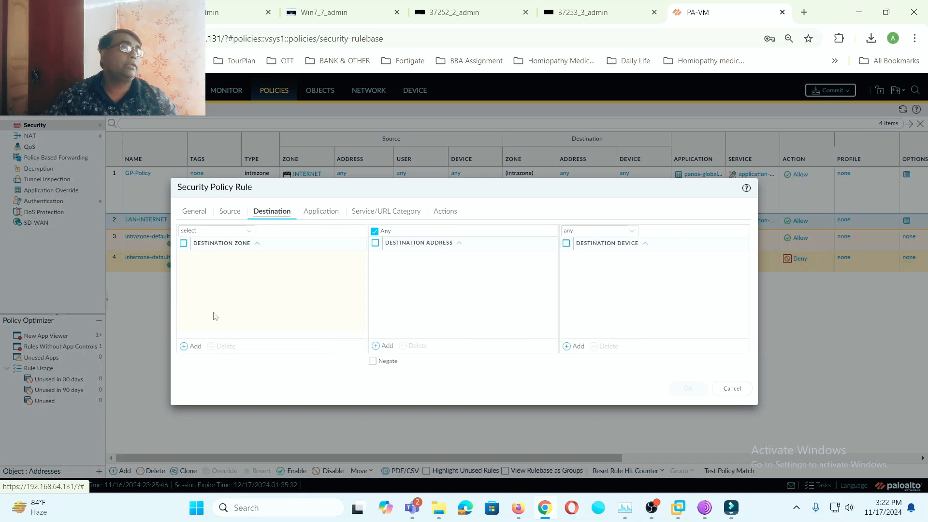
pyautogui.click(192, 346)
pyautogui.click(208, 271)
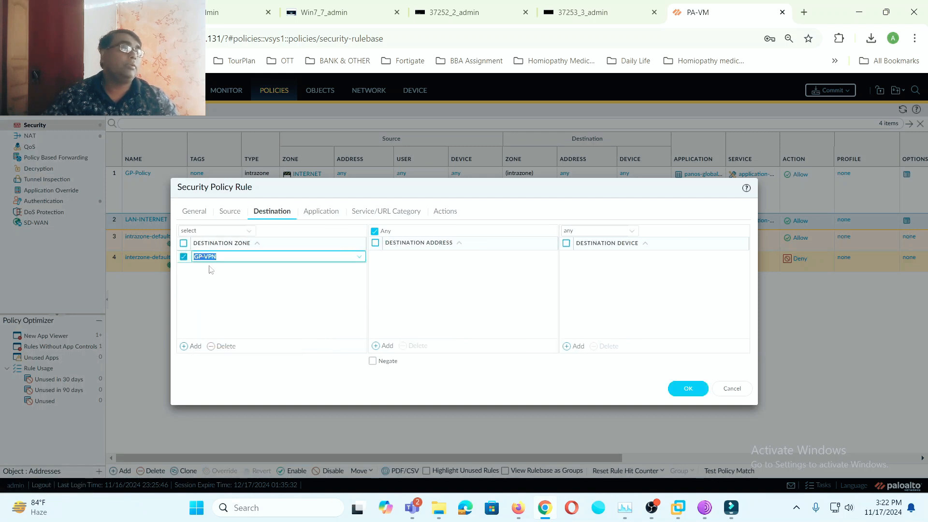
pyautogui.click(193, 346)
pyautogui.click(203, 314)
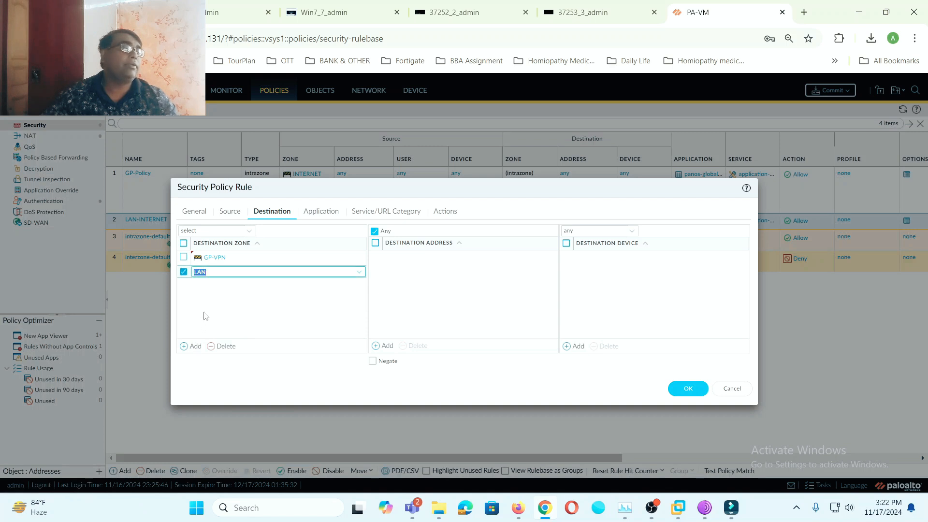
pyautogui.click(195, 346)
pyautogui.click(212, 313)
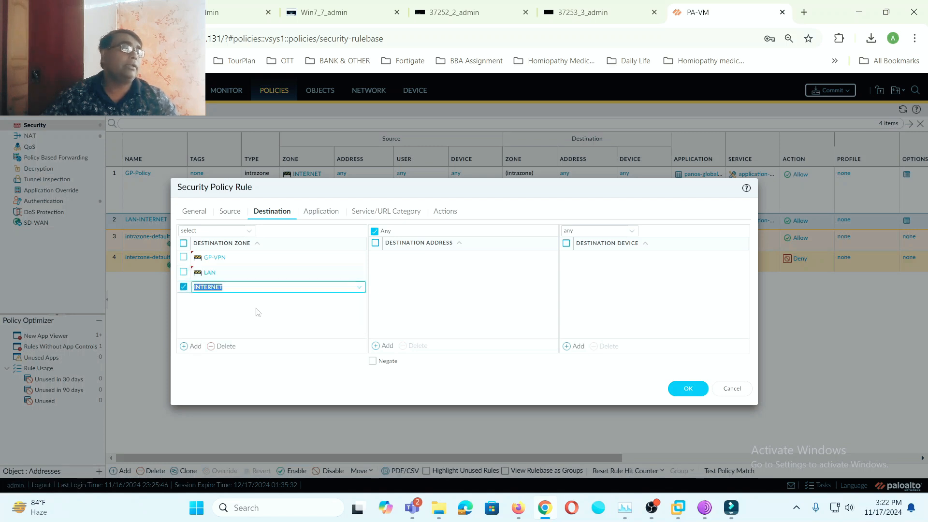
pyautogui.click(688, 389)
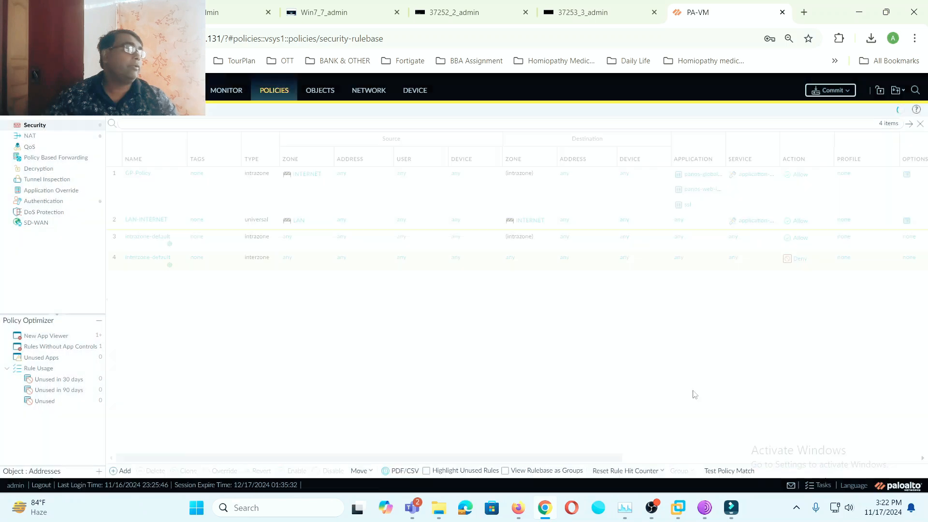
# - Commit the configuration with the new rules and close the commit status window
pyautogui.click(831, 91)
pyautogui.click(566, 402)
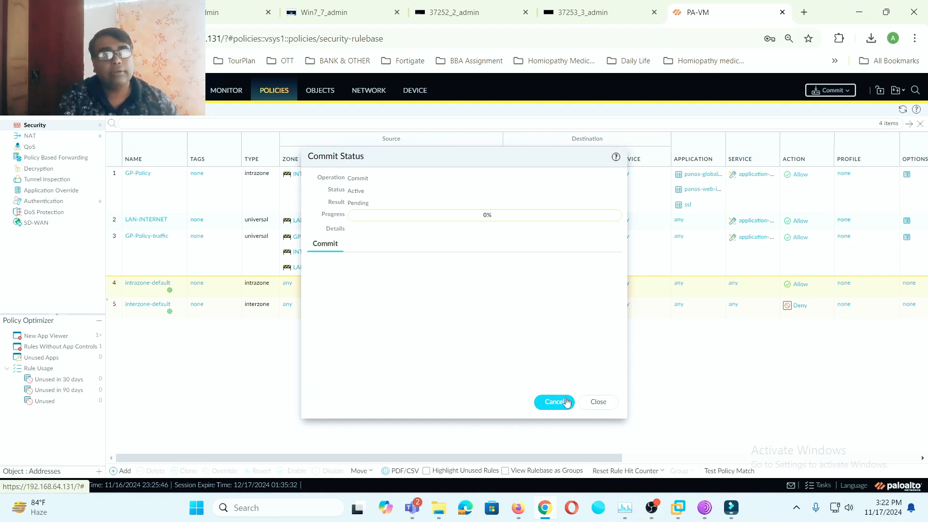
pyautogui.click(598, 405)
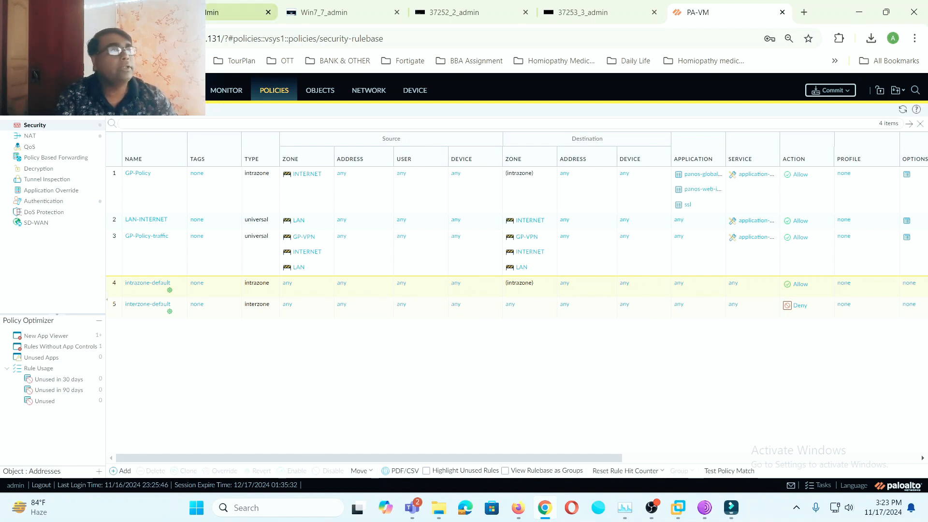
pyautogui.click(370, 93)
# - Review interfaces, local users, certificates, SSL/TLS profiles, and GlobalProtect gateways and portals
pyautogui.click(25, 125)
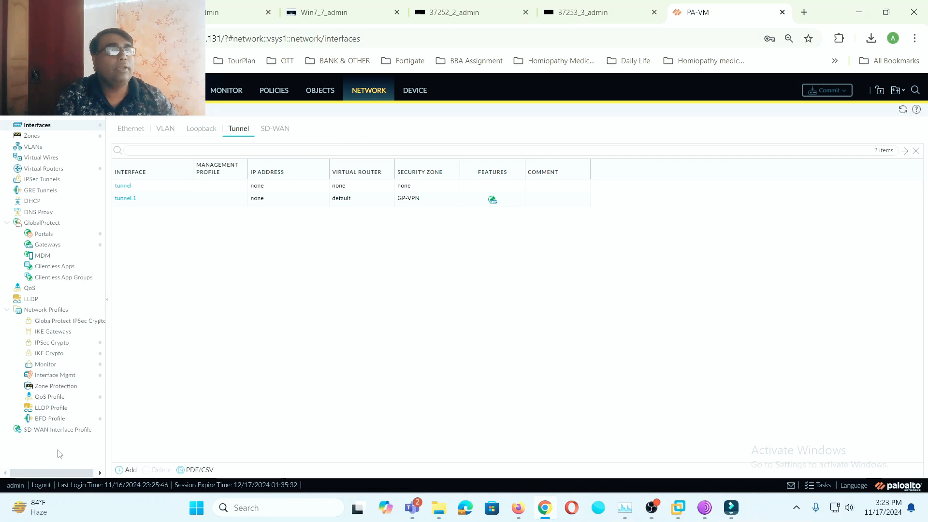
pyautogui.click(416, 92)
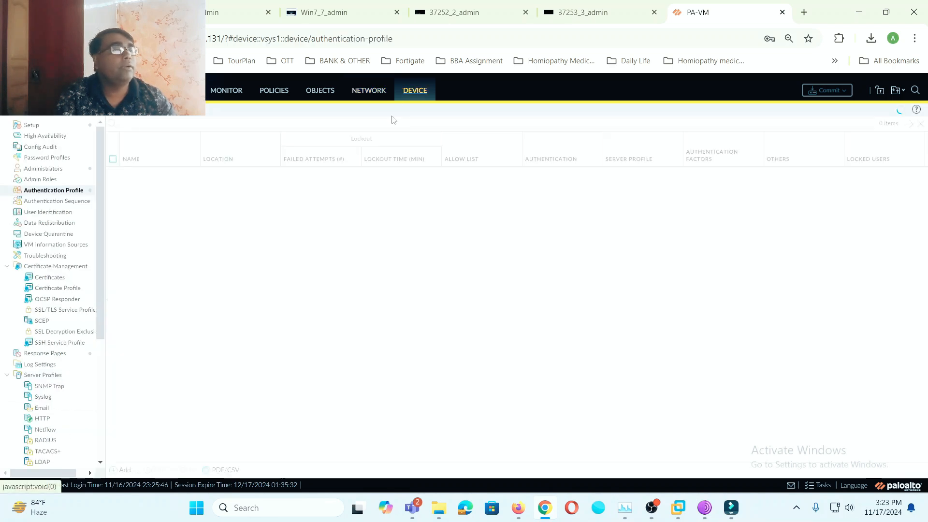
pyautogui.scroll(-3, 67, 391)
pyautogui.click(60, 395)
pyautogui.scroll(2, 60, 314)
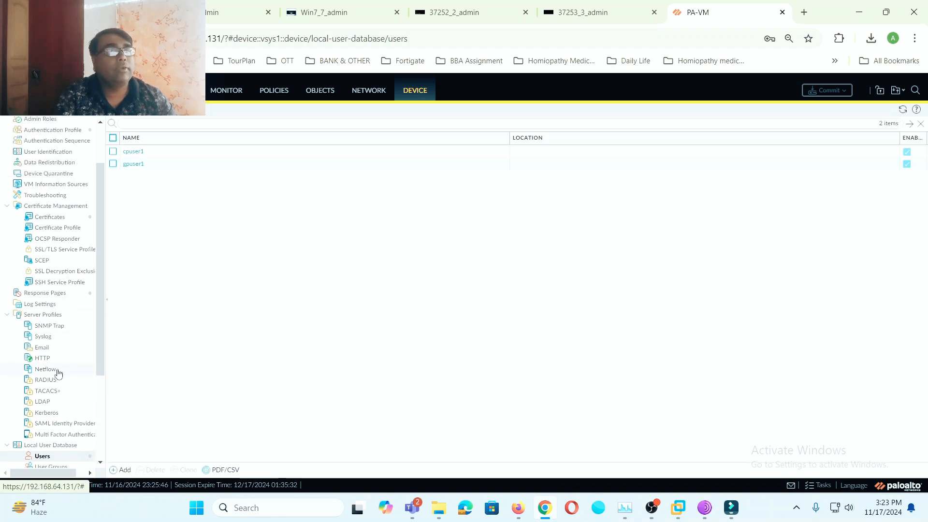
pyautogui.click(57, 219)
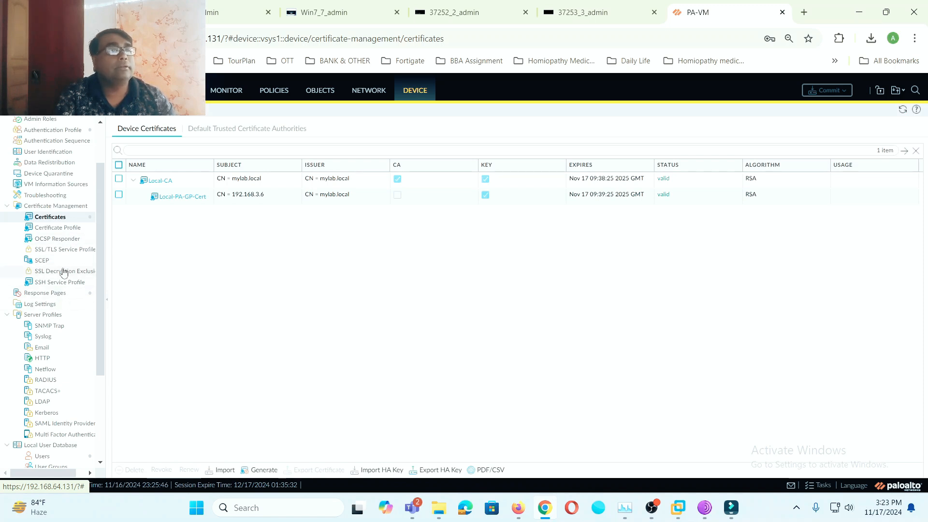
pyautogui.click(75, 250)
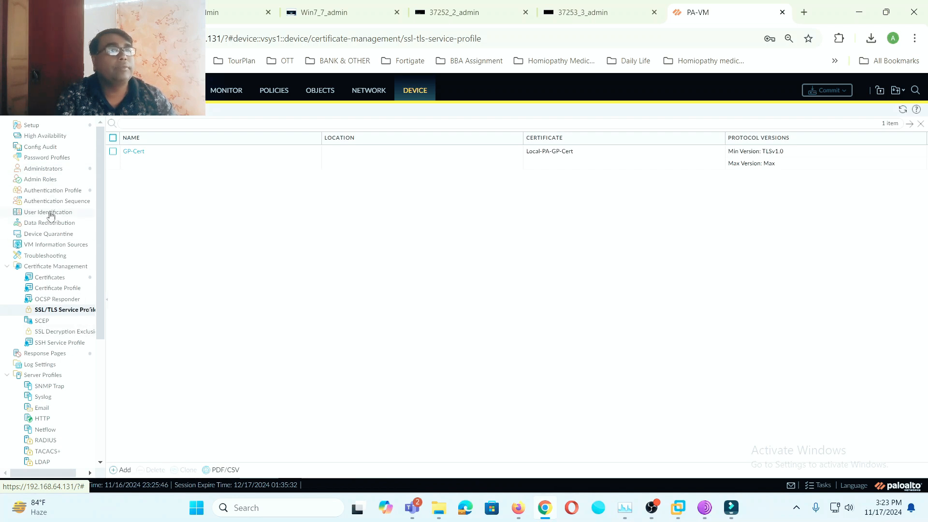
pyautogui.click(358, 93)
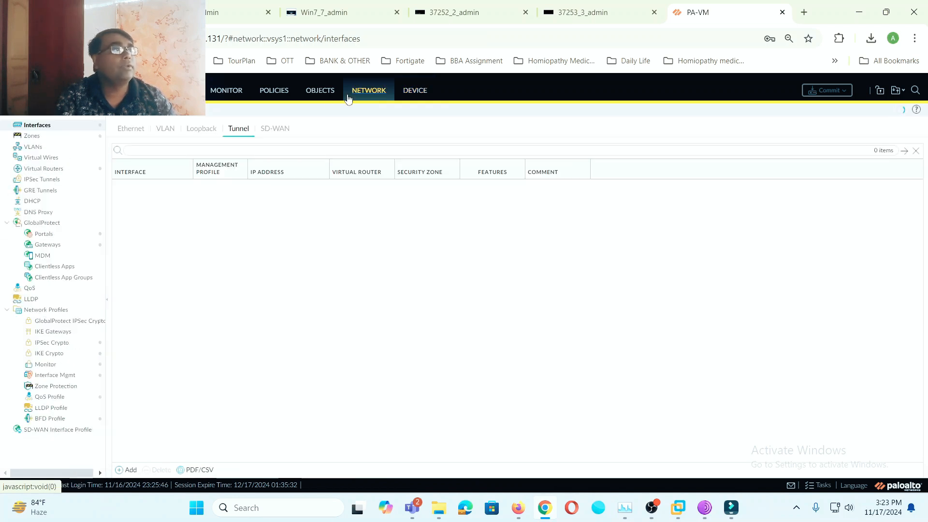
pyautogui.click(39, 245)
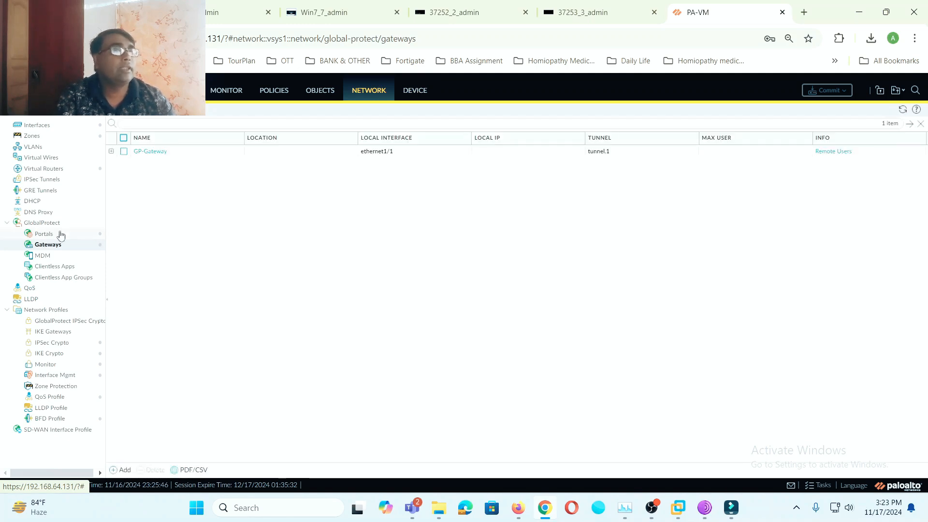
pyautogui.click(60, 235)
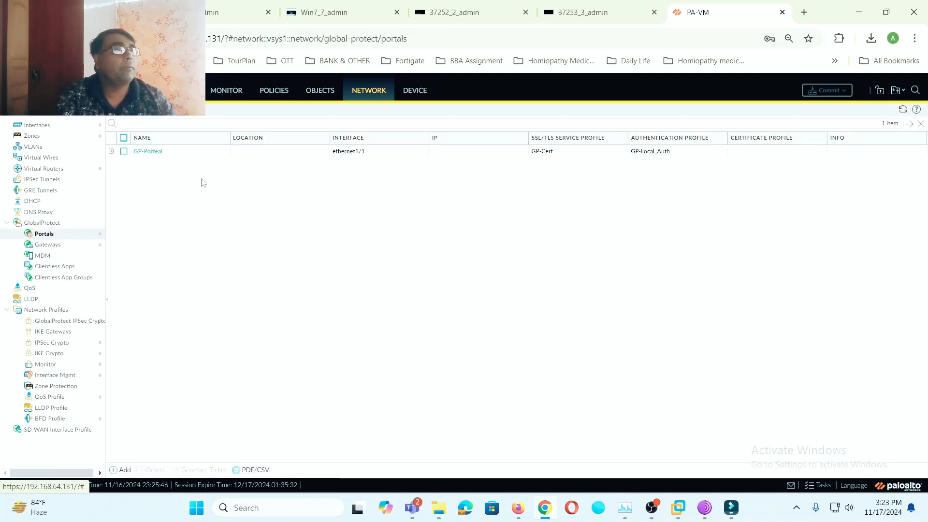
pyautogui.click(277, 92)
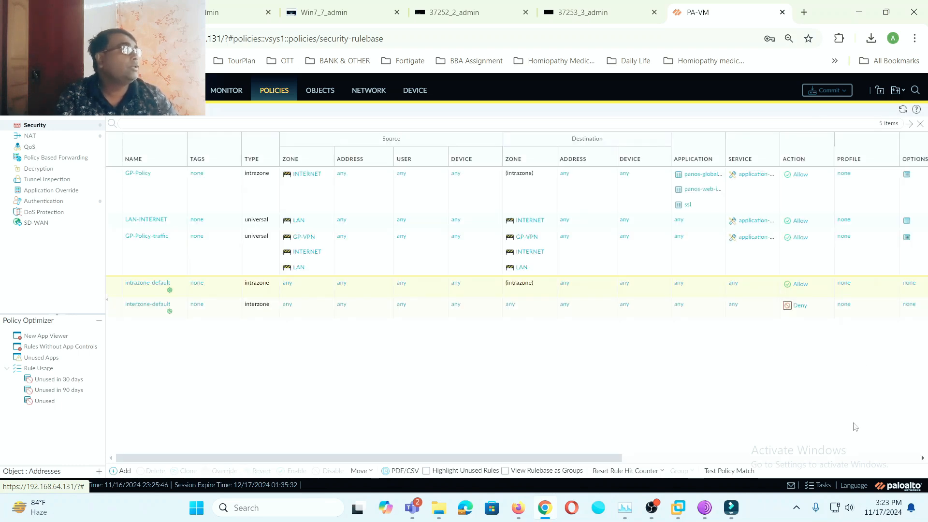
# - Open the downloaded cert_Local-CA.crt file from the browser's downloads
pyautogui.click(871, 38)
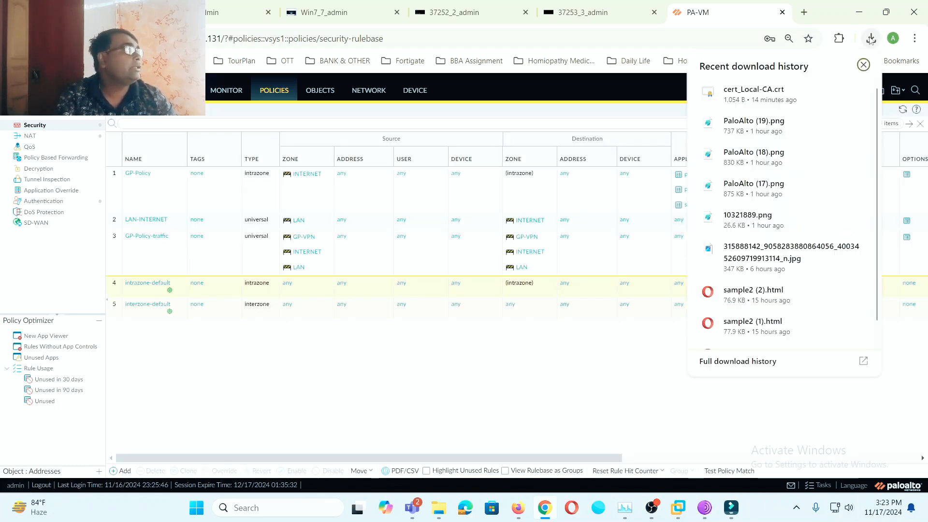
pyautogui.click(755, 92)
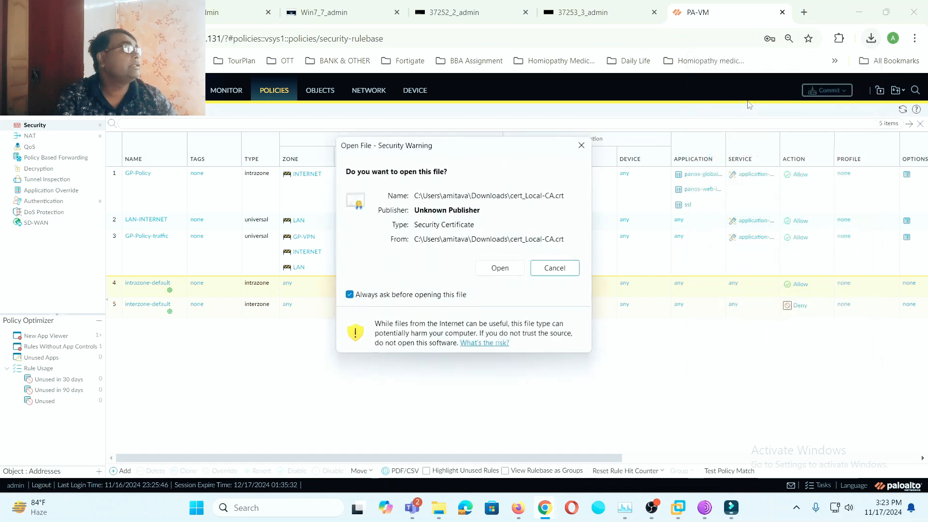
pyautogui.click(510, 270)
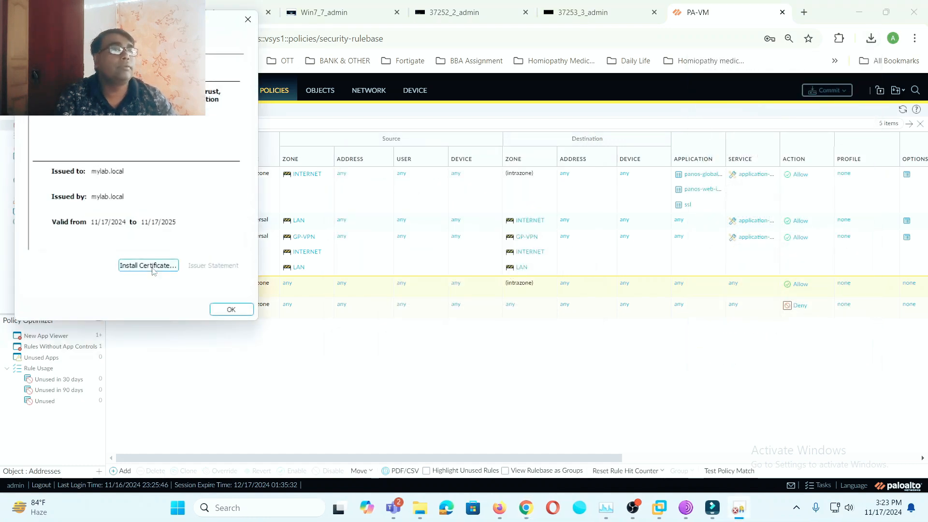
# - Install the certificate for the local machine into Trusted Root Certification Authorities
pyautogui.click(148, 265)
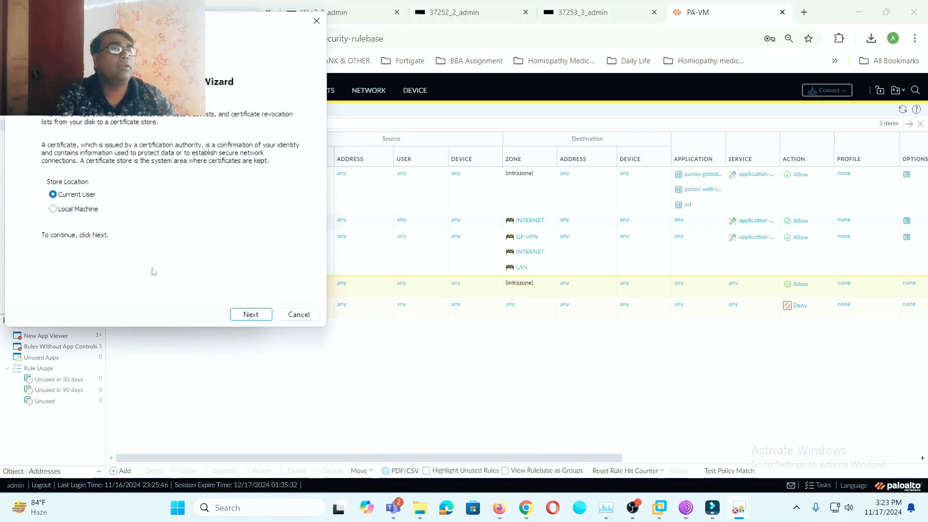
pyautogui.click(88, 209)
pyautogui.click(251, 315)
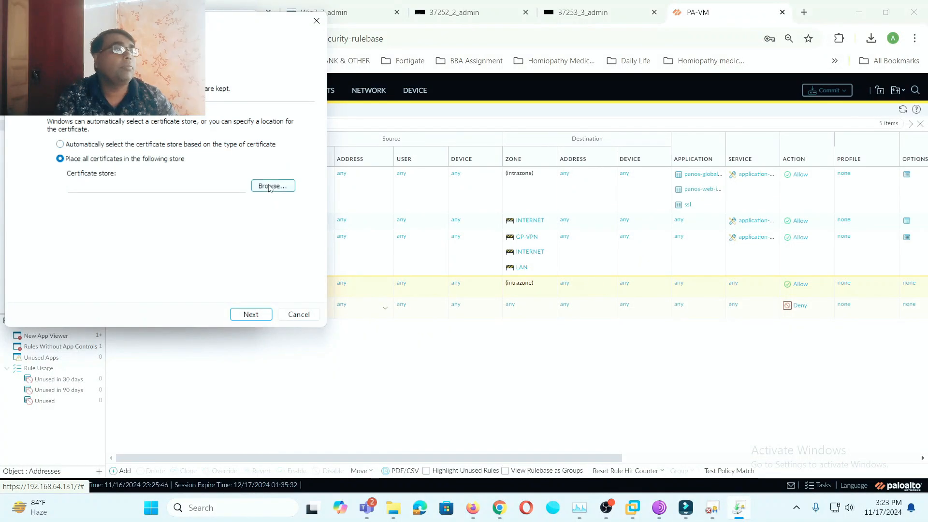
pyautogui.click(271, 186)
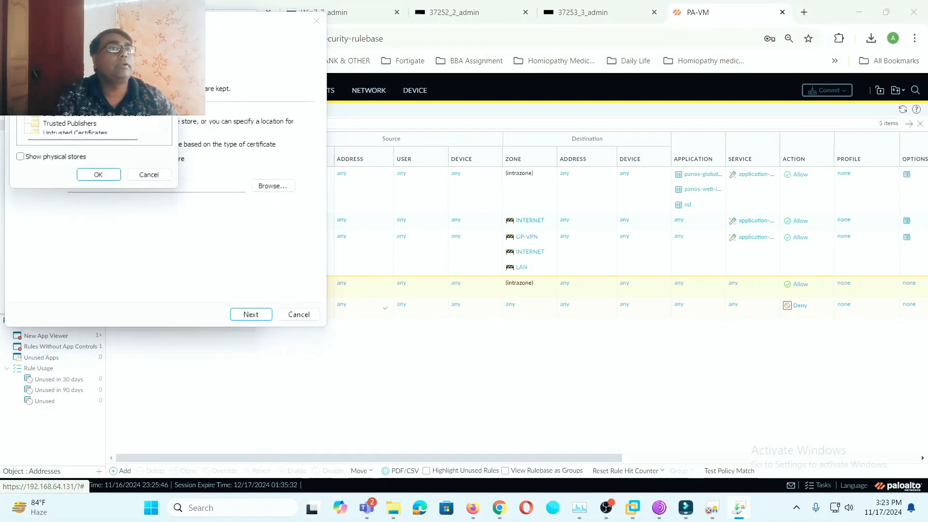
pyautogui.click(99, 175)
pyautogui.click(251, 314)
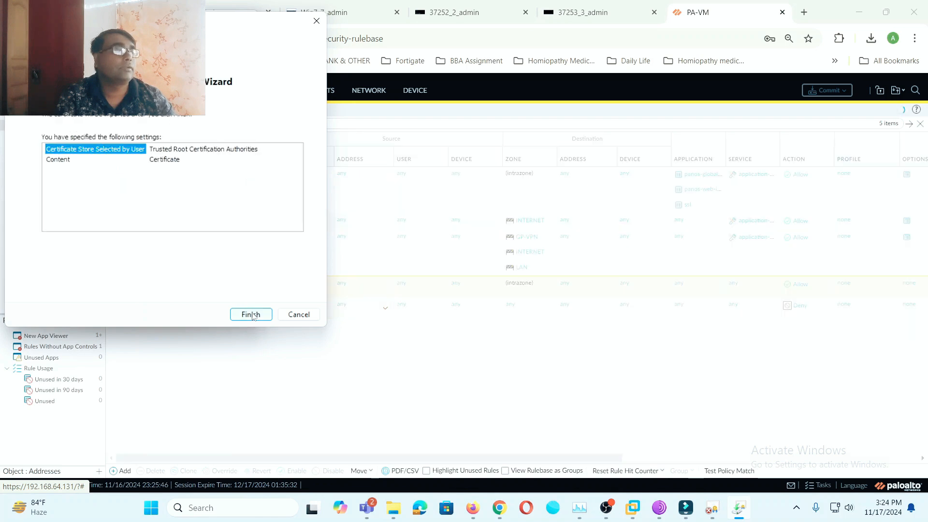
pyautogui.click(251, 315)
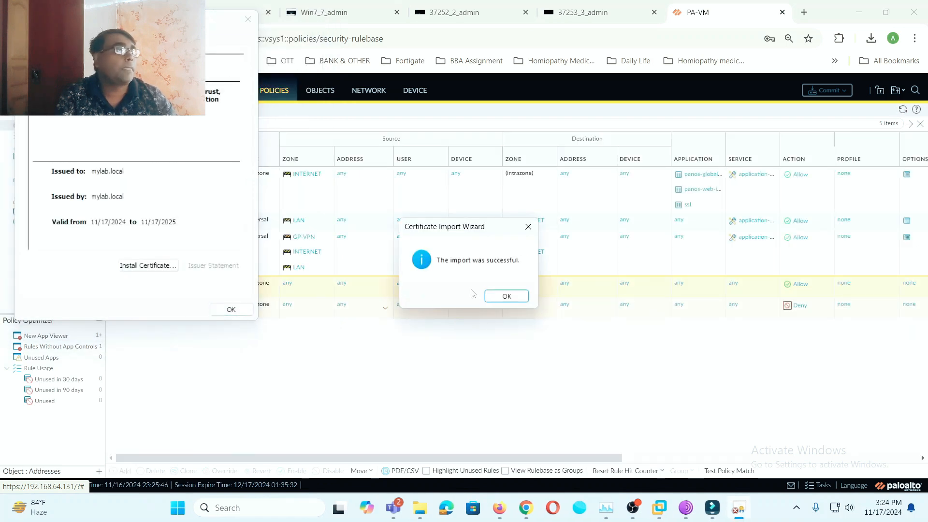
pyautogui.click(491, 295)
pyautogui.click(246, 310)
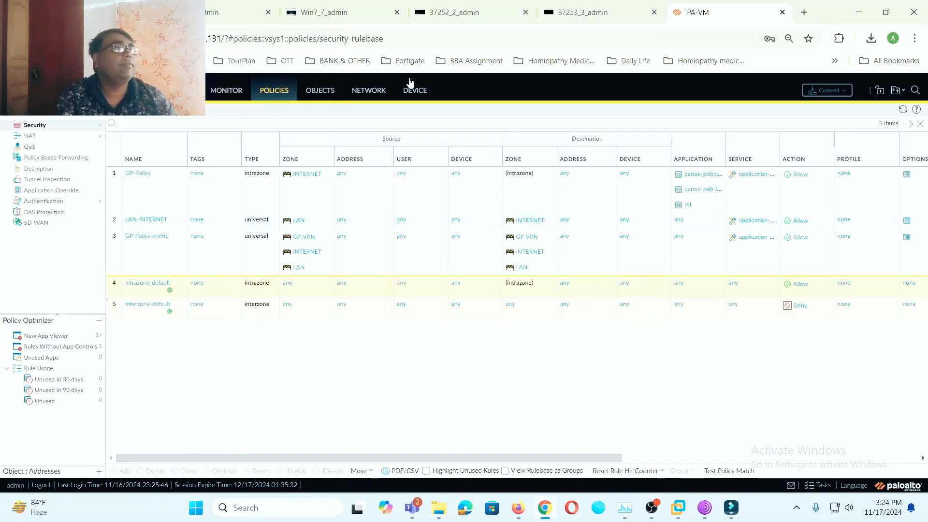
# - Go to Device > Setup to show the management General Settings
pyautogui.click(427, 95)
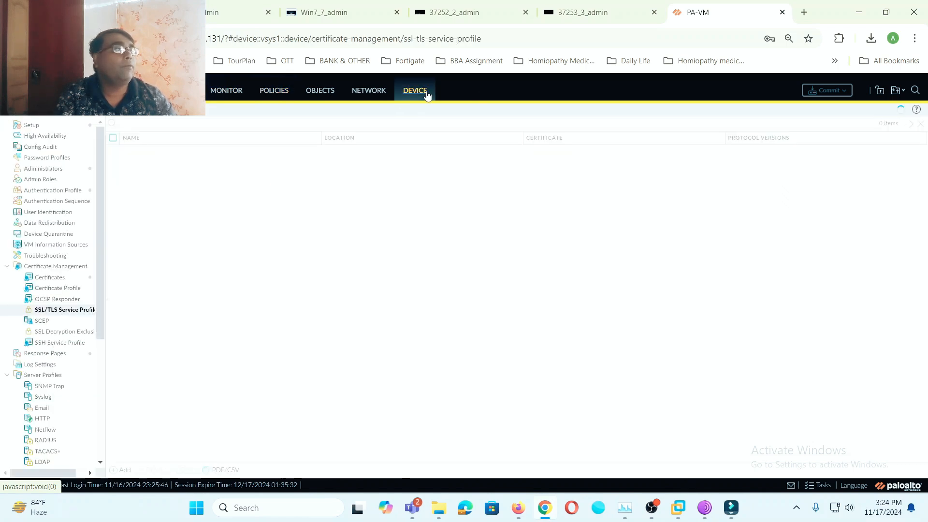
pyautogui.click(42, 127)
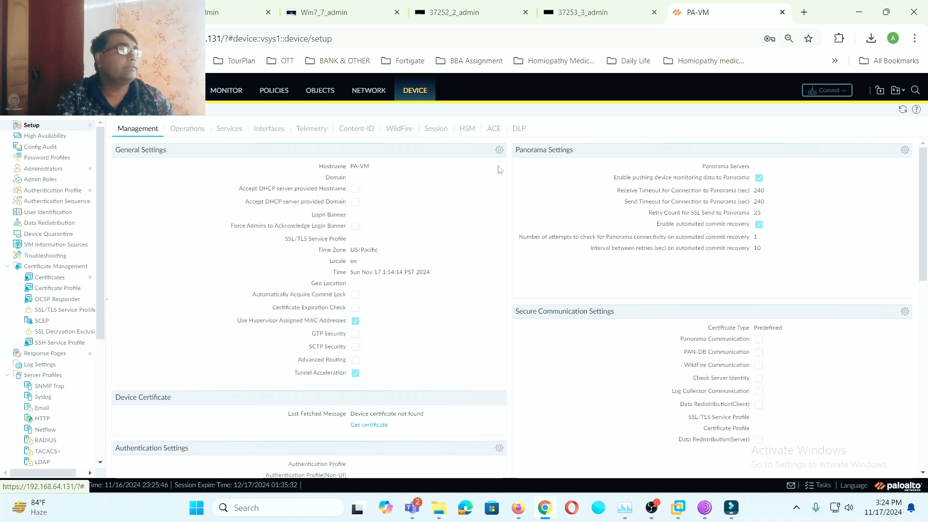
# - Edit General Settings and change the time zone from US/Pacific to Asia/Calcutta
pyautogui.click(500, 151)
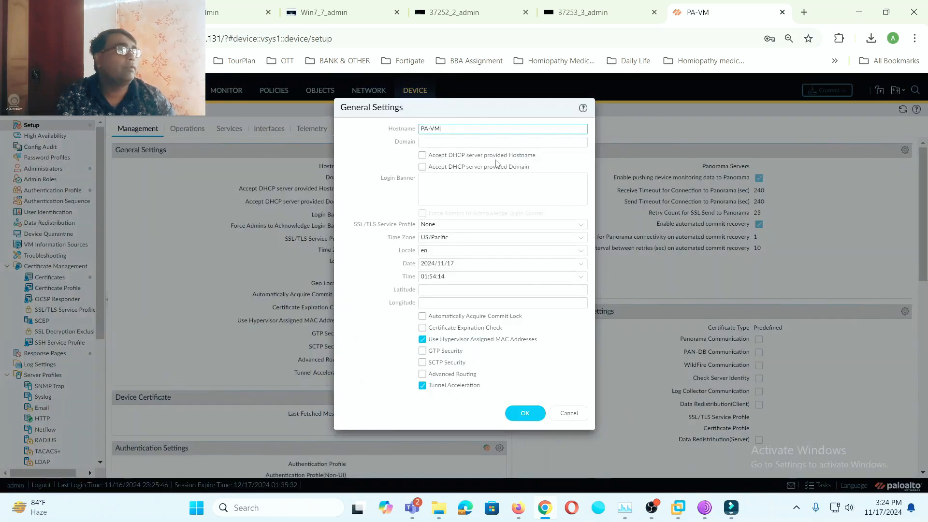
pyautogui.click(579, 238)
pyautogui.scroll(-9, 542, 339)
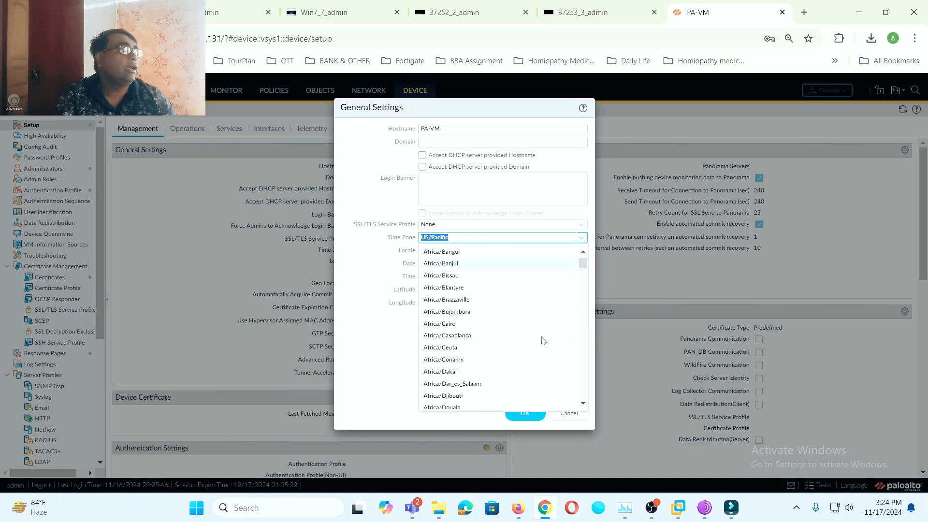
pyautogui.scroll(-5, 542, 340)
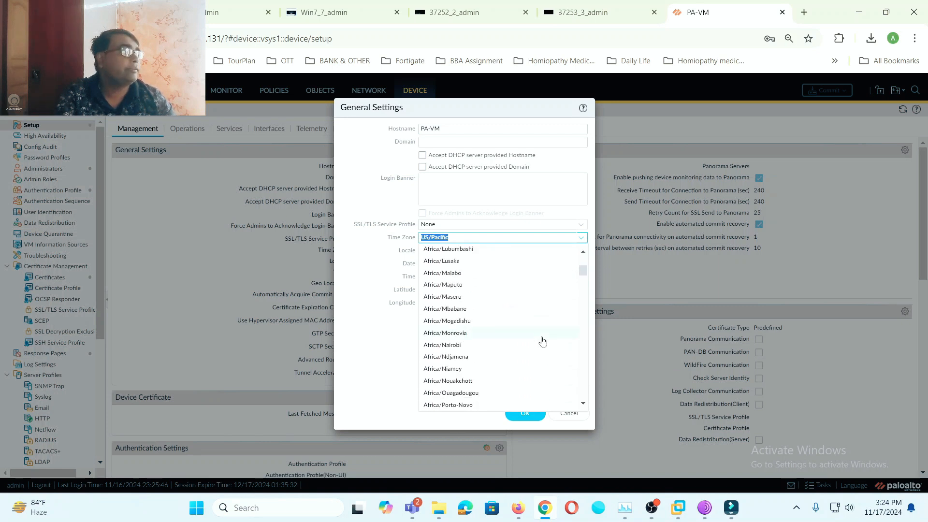
pyautogui.scroll(-8, 543, 342)
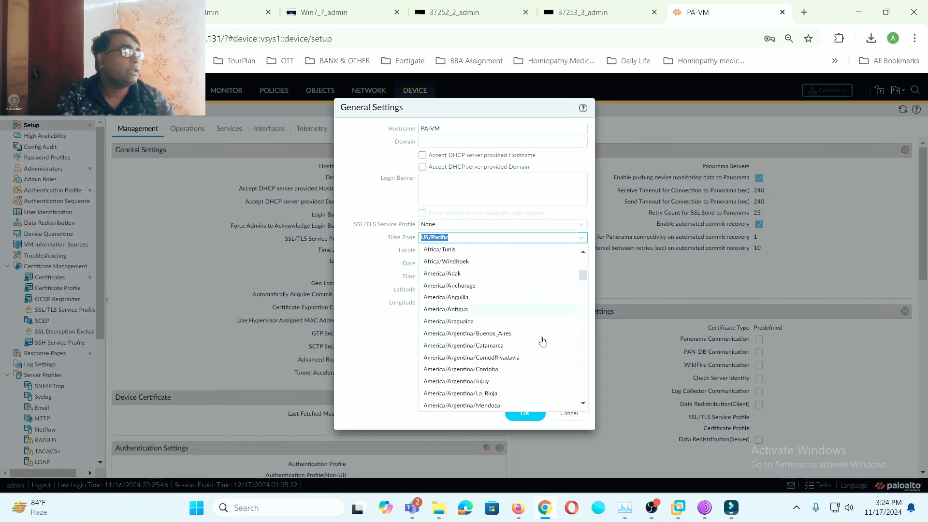
pyautogui.scroll(-5, 543, 342)
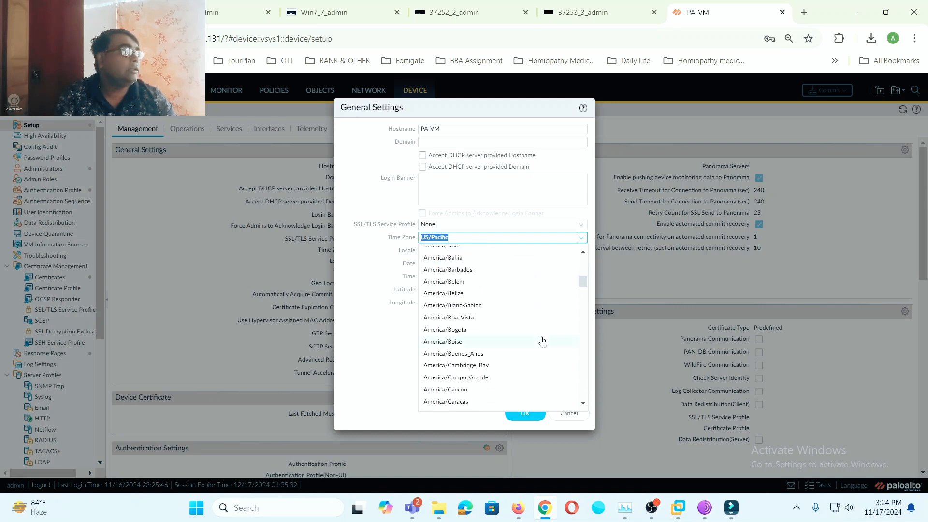
pyautogui.scroll(-1, 543, 342)
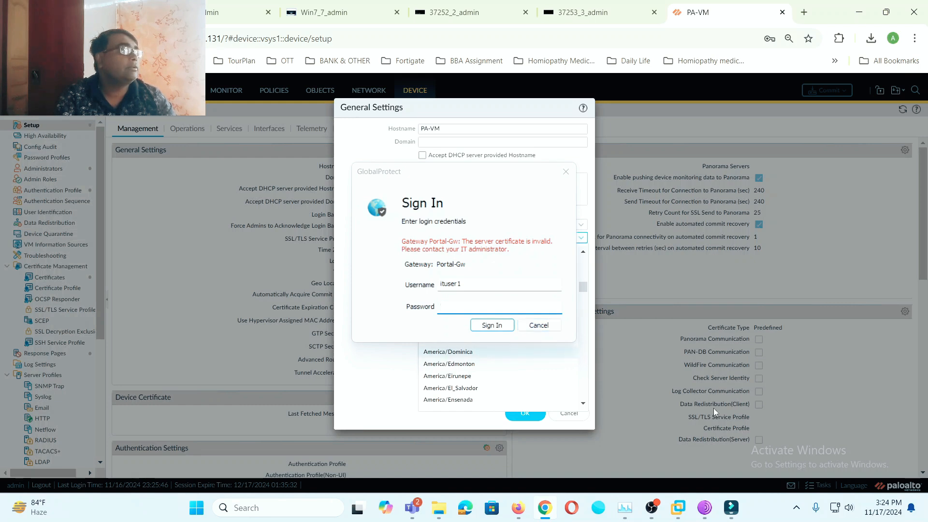
pyautogui.click(533, 326)
pyautogui.scroll(-10, 489, 324)
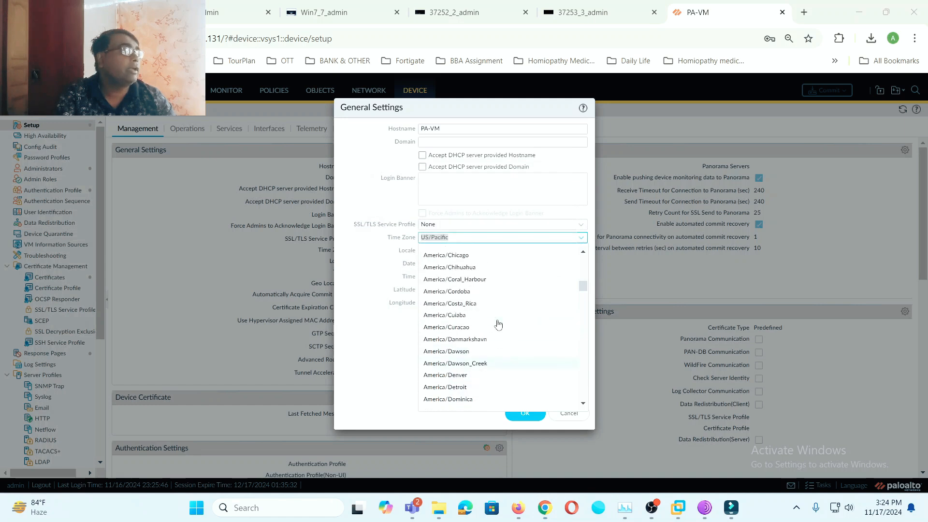
pyautogui.scroll(-1, 499, 323)
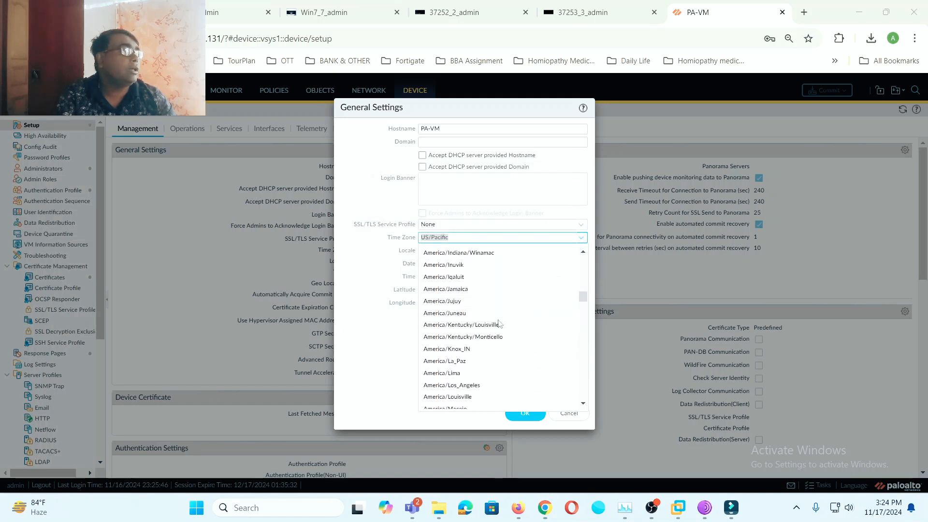
pyautogui.scroll(-9, 499, 324)
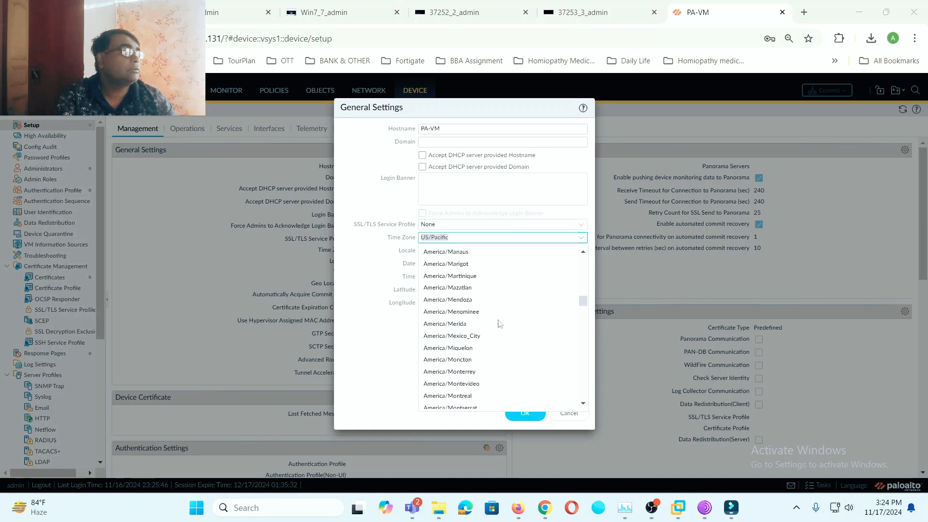
pyautogui.scroll(-9, 499, 323)
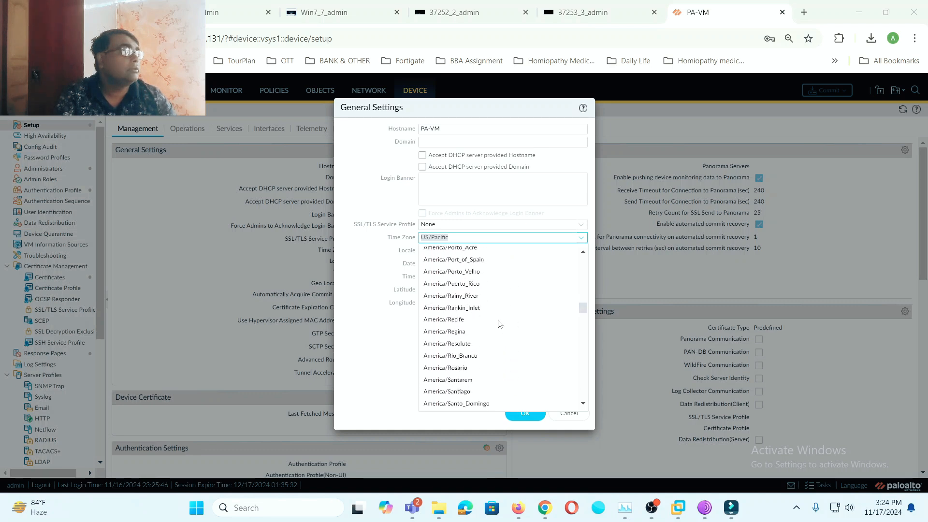
pyautogui.scroll(-7, 500, 324)
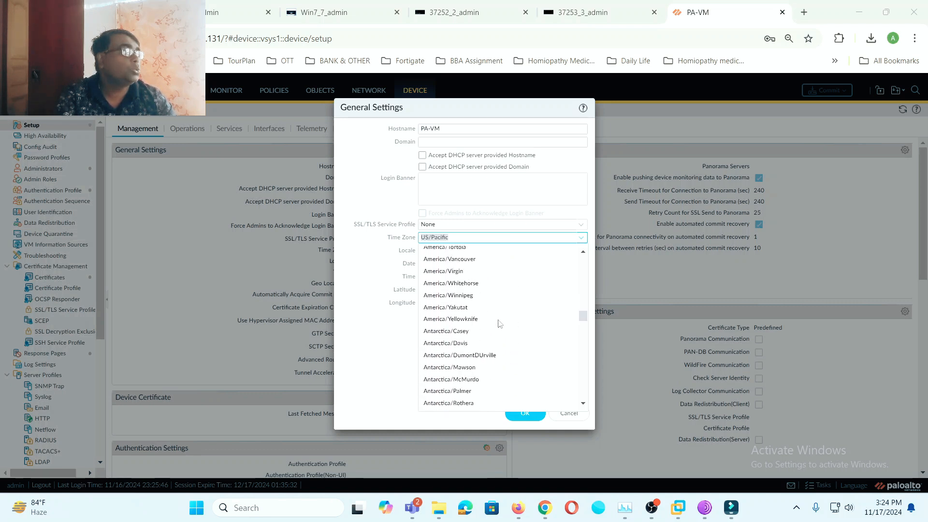
pyautogui.scroll(-9, 499, 324)
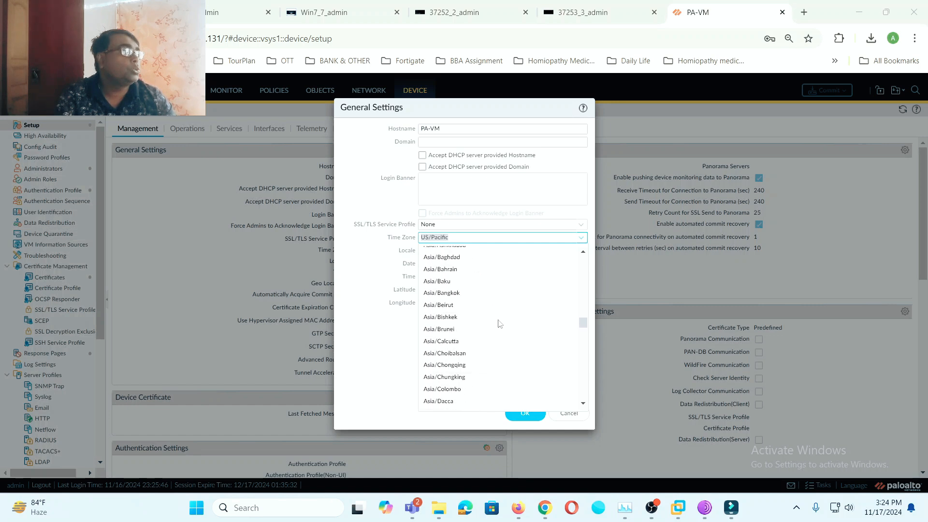
pyautogui.click(460, 341)
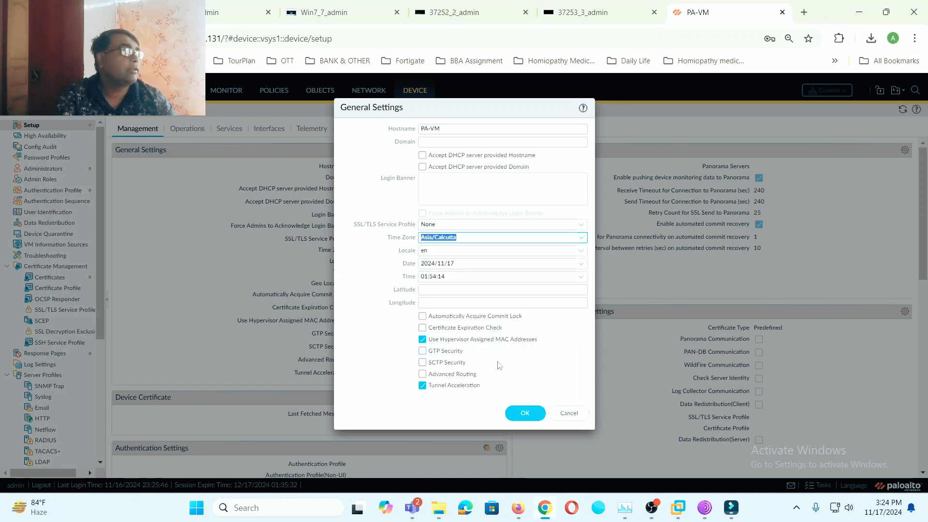
# - Set the device time to 15:25:00
pyautogui.click(582, 278)
pyautogui.scroll(-12, 520, 328)
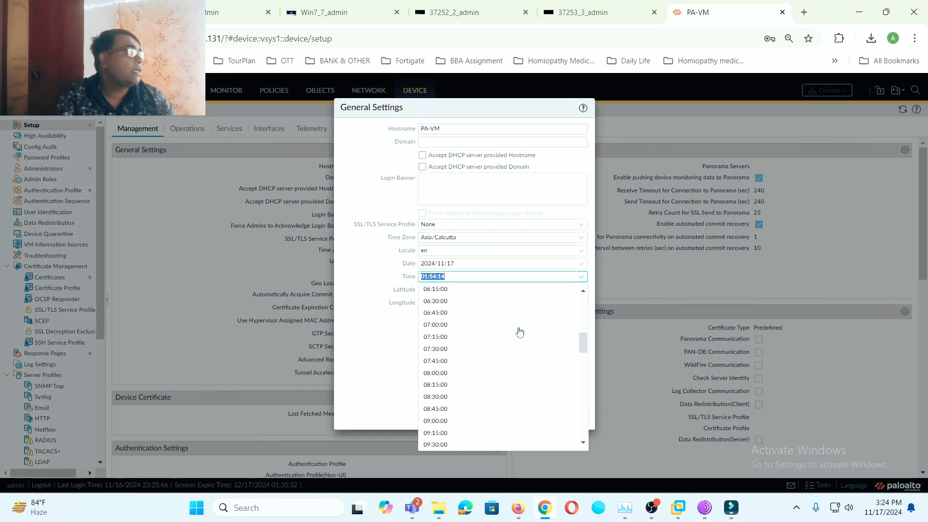
pyautogui.scroll(-3, 520, 332)
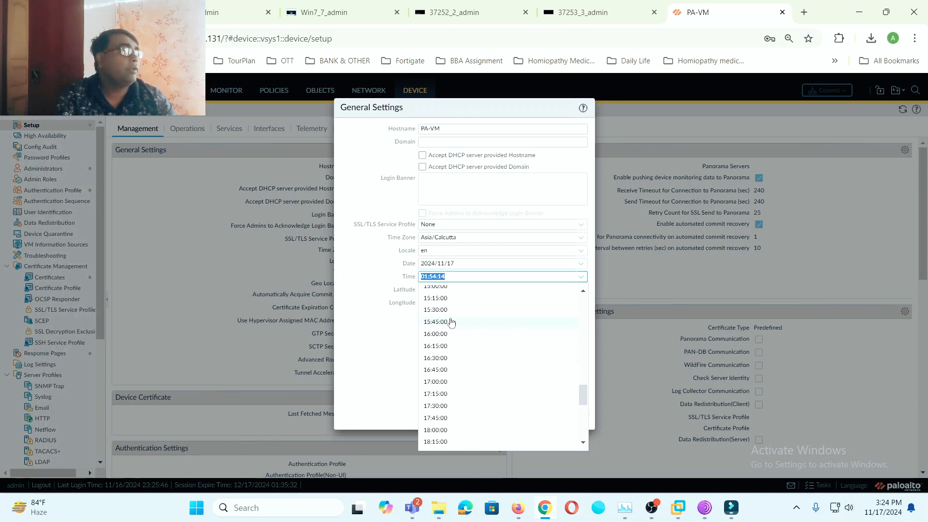
pyautogui.scroll(2, 442, 319)
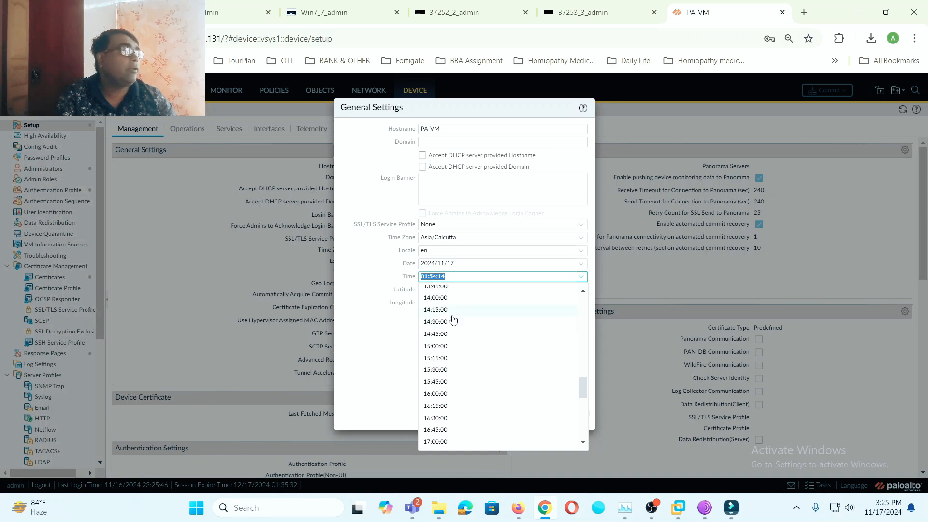
pyautogui.click(444, 359)
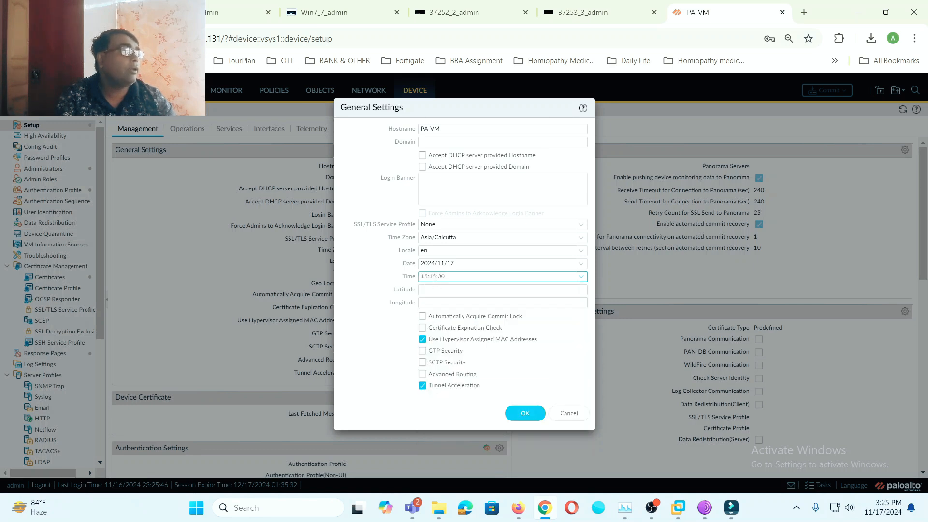
pyautogui.press('BackSpace')
pyautogui.write('2')
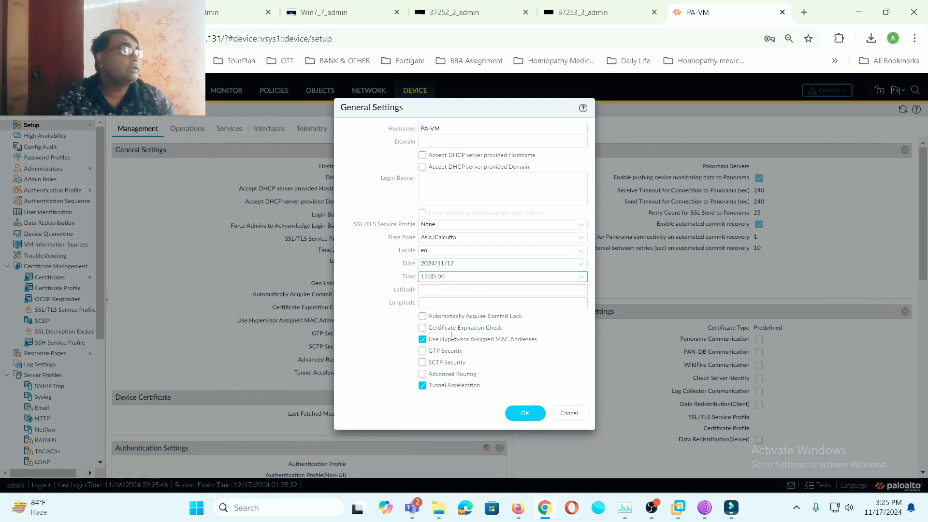
# - Save the general settings, dismiss the session timeout, and return to login
pyautogui.click(522, 414)
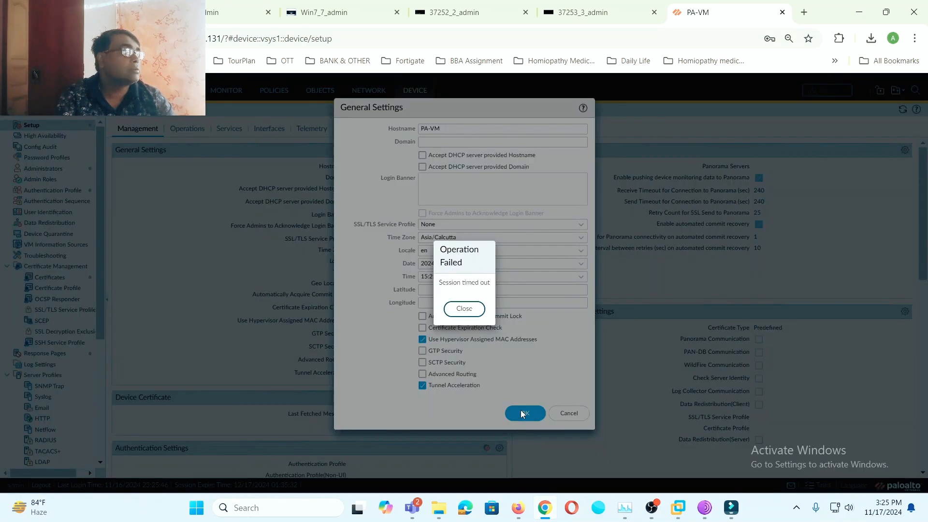
pyautogui.click(464, 308)
pyautogui.click(472, 245)
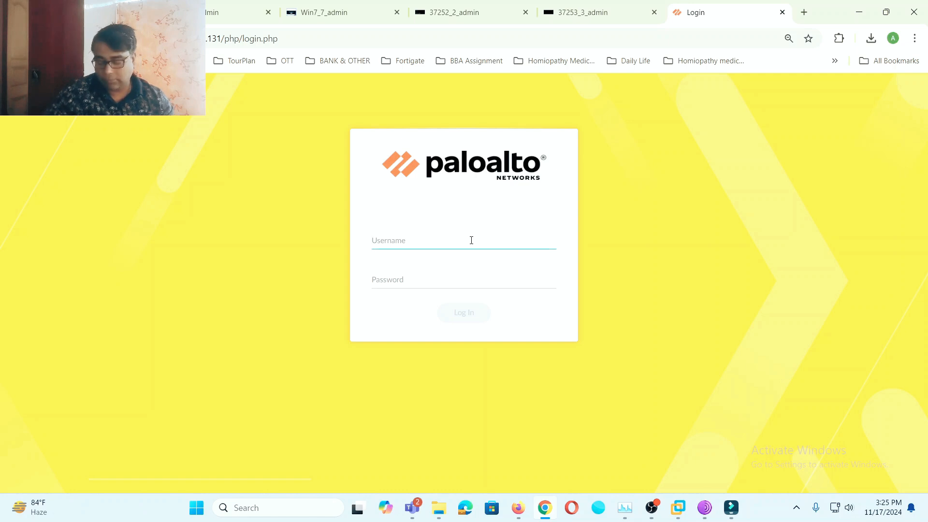
# - Sign back in with the administrator username and saved password
pyautogui.write('admin')
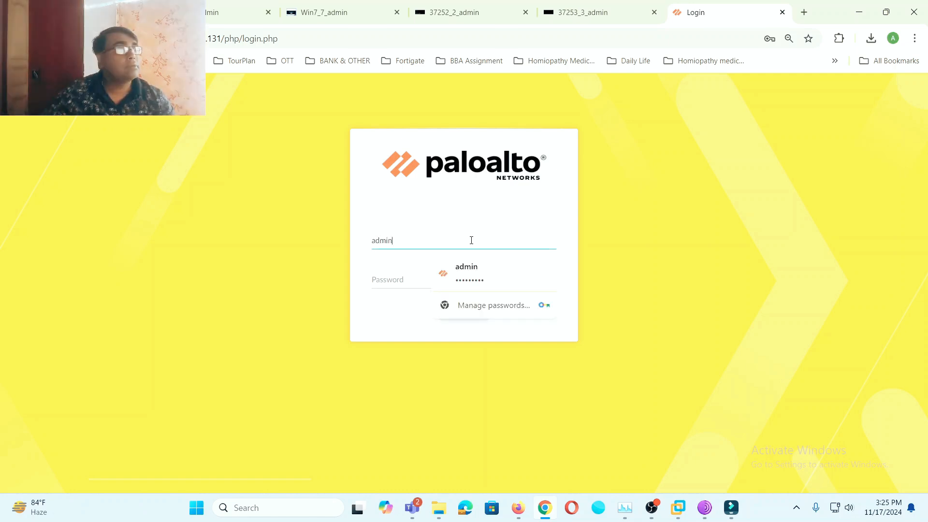
pyautogui.click(467, 268)
pyautogui.click(460, 315)
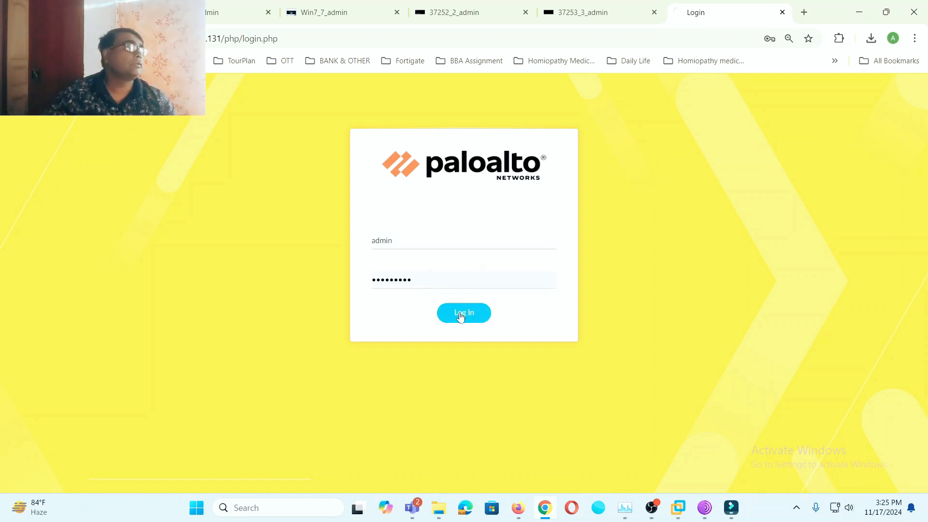
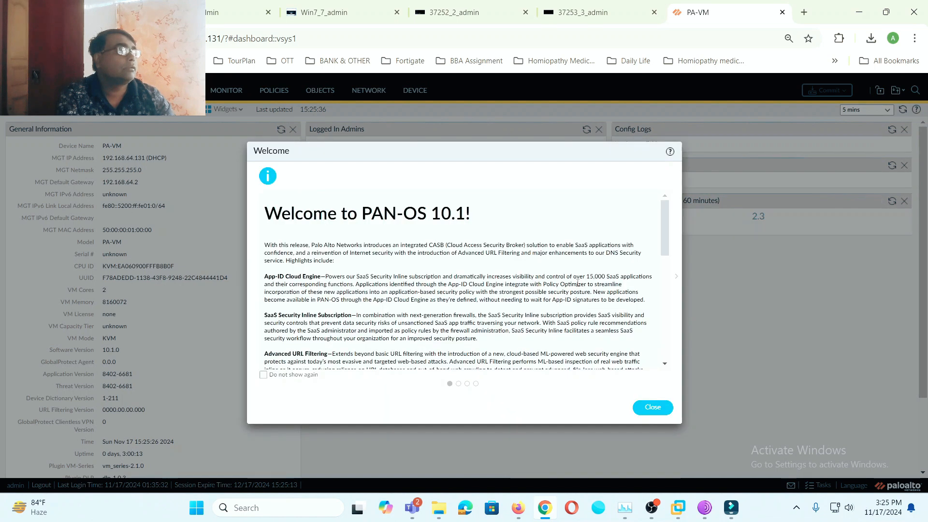
# - Dismiss the Welcome and Telemetry pop-ups and show the Device Setup Management settings
pyautogui.click(657, 411)
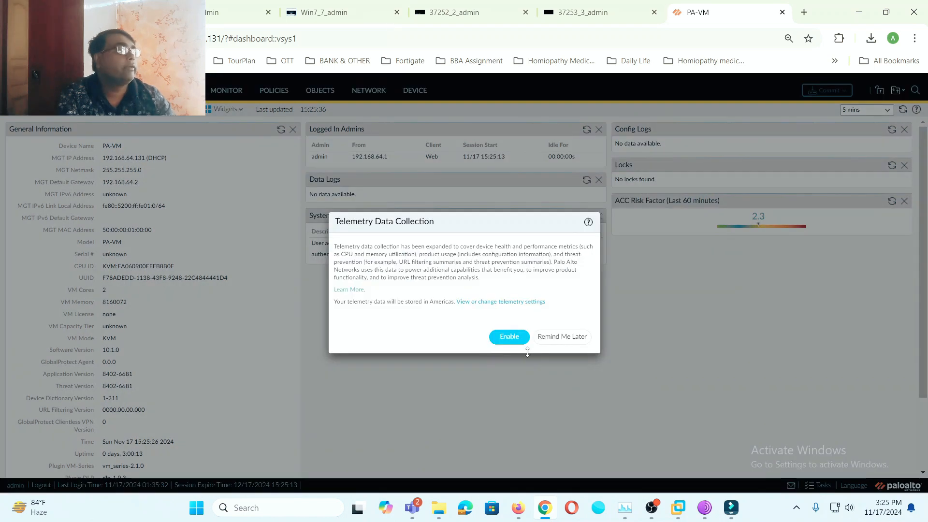
pyautogui.click(556, 337)
pyautogui.click(416, 91)
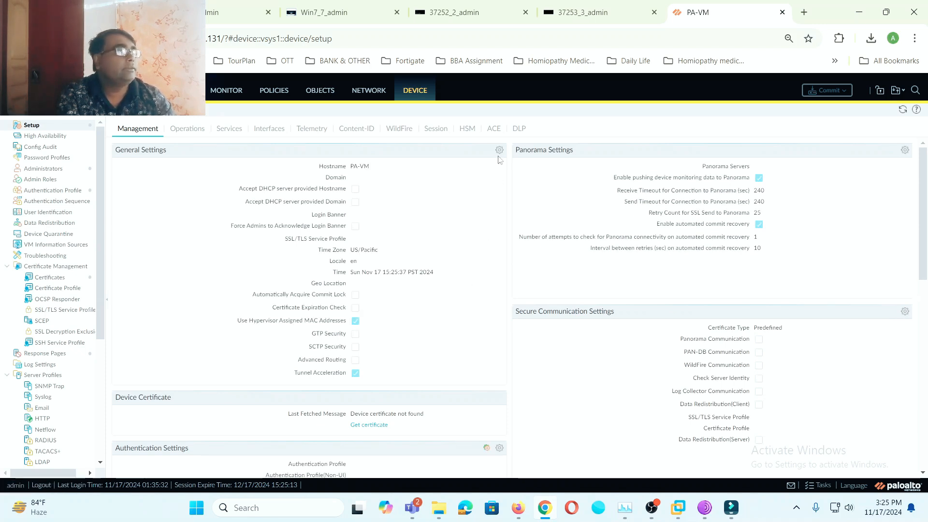
# - Change the firewall's management time zone to Asia/Kolkata in General Settings
pyautogui.click(500, 151)
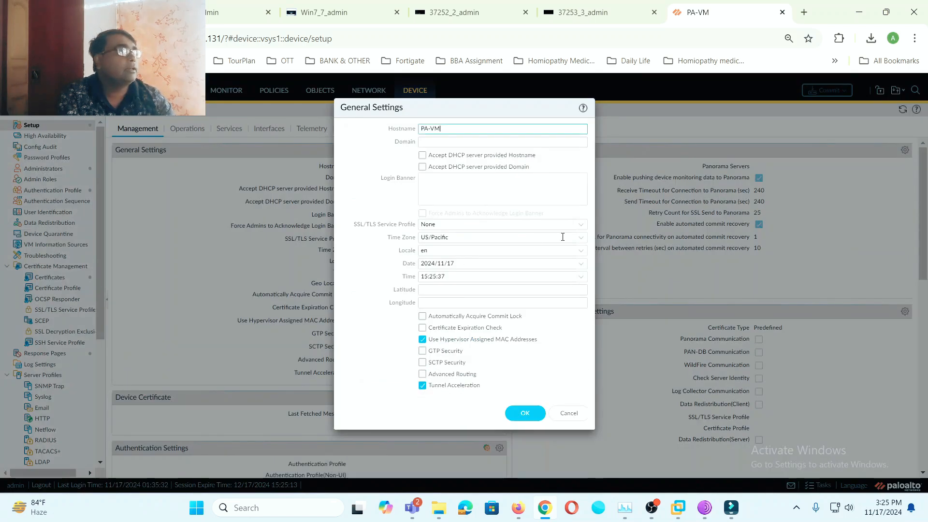
pyautogui.click(580, 237)
pyautogui.scroll(-15, 575, 312)
pyautogui.scroll(-12, 577, 316)
pyautogui.scroll(-18, 577, 315)
pyautogui.scroll(-12, 577, 315)
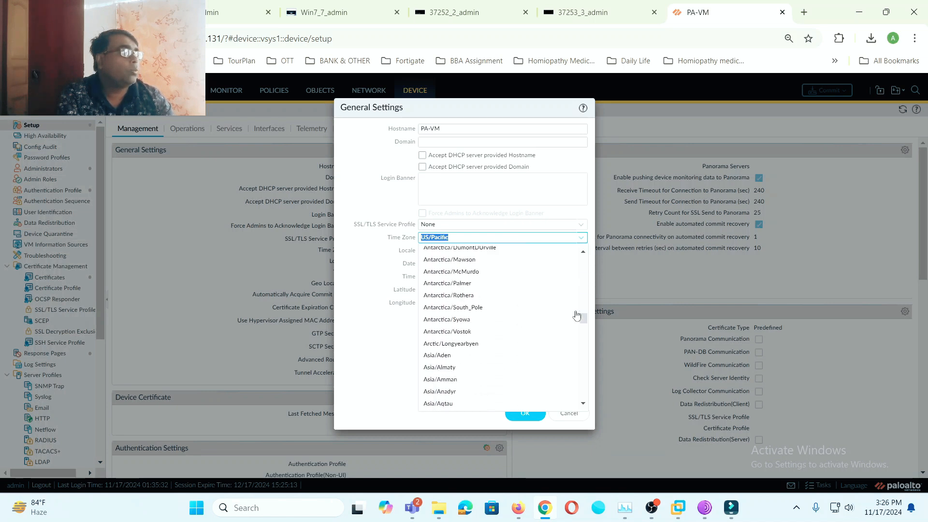
pyautogui.scroll(-5, 551, 334)
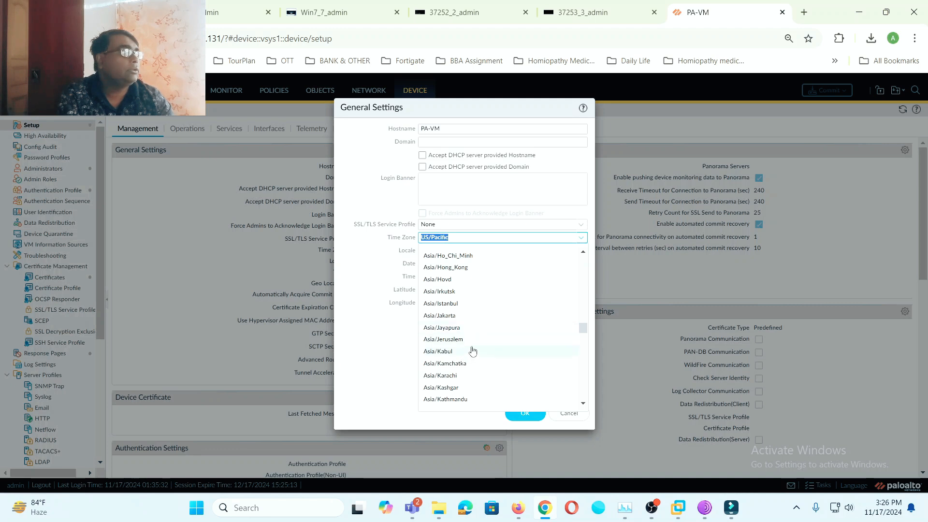
pyautogui.scroll(-2, 475, 350)
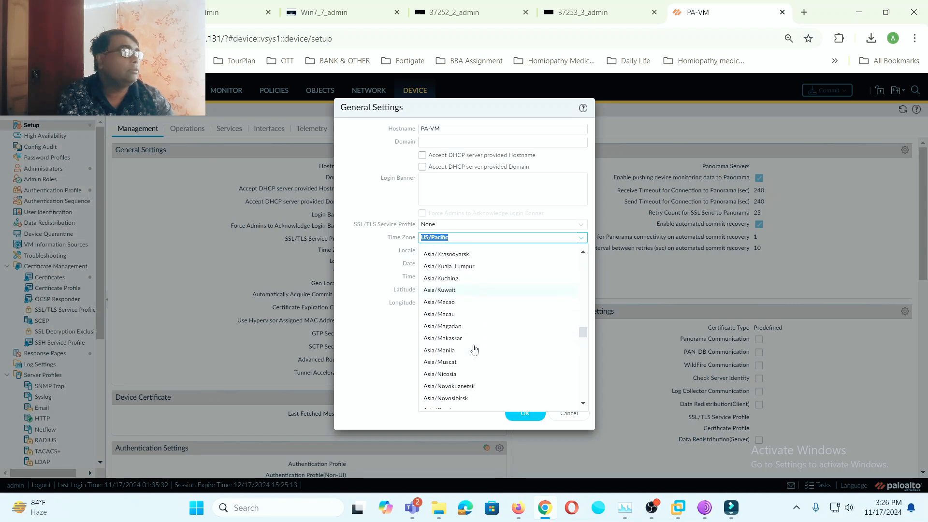
pyautogui.scroll(6, 475, 349)
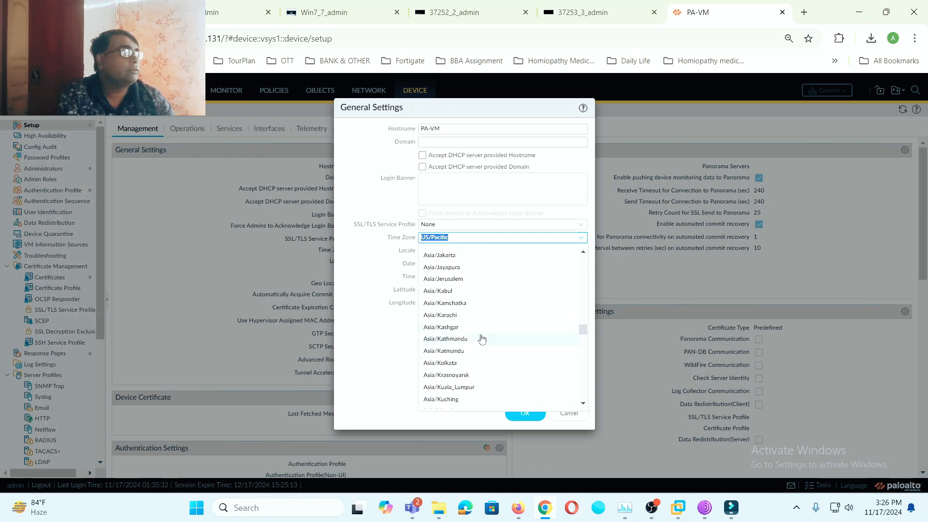
pyautogui.click(460, 364)
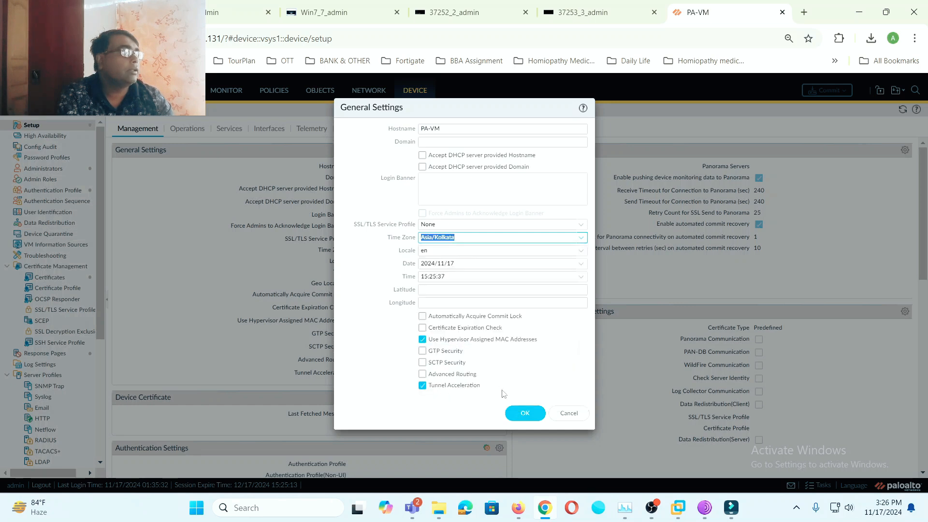
pyautogui.click(525, 412)
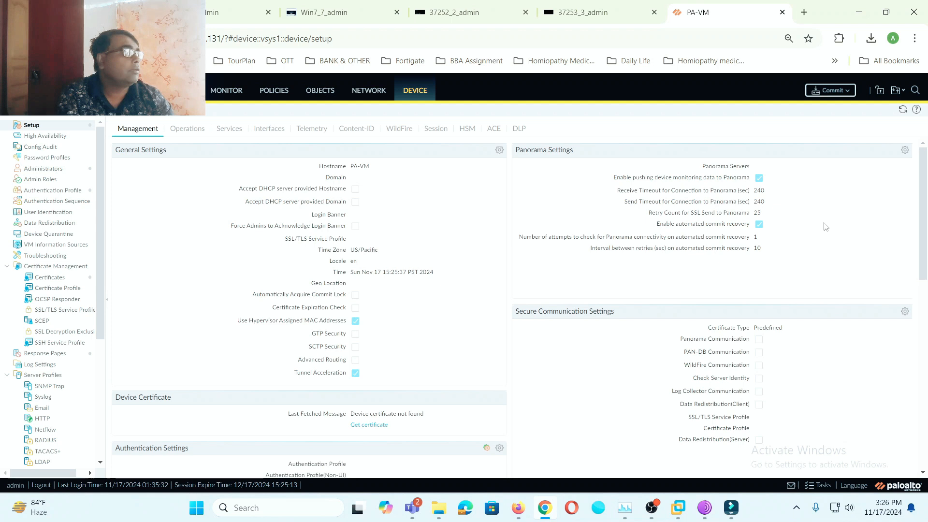
# - Commit the configuration, then check the GlobalProtect status from the tray
pyautogui.click(830, 89)
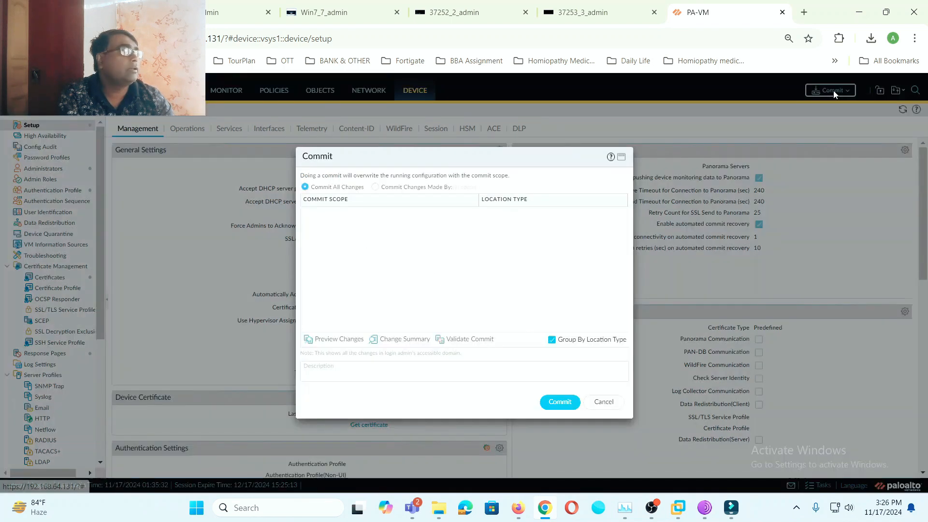
pyautogui.click(560, 402)
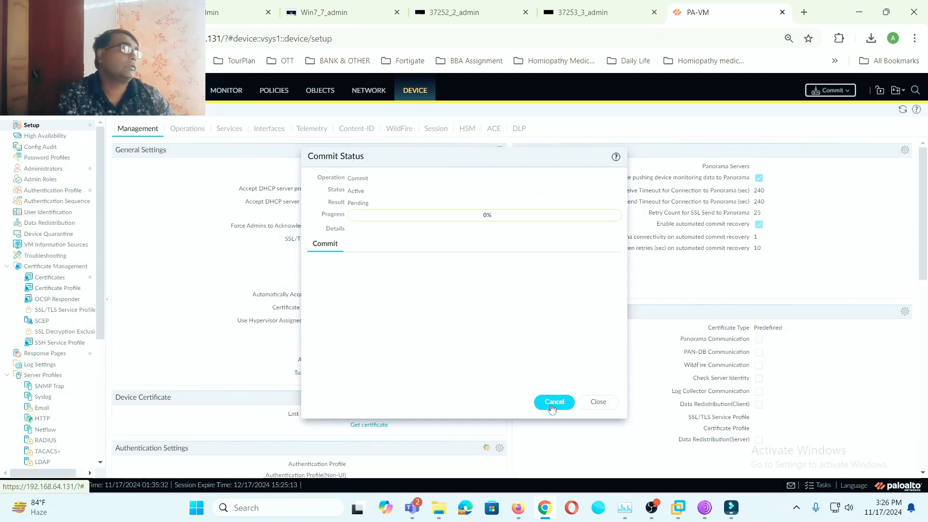
pyautogui.click(599, 401)
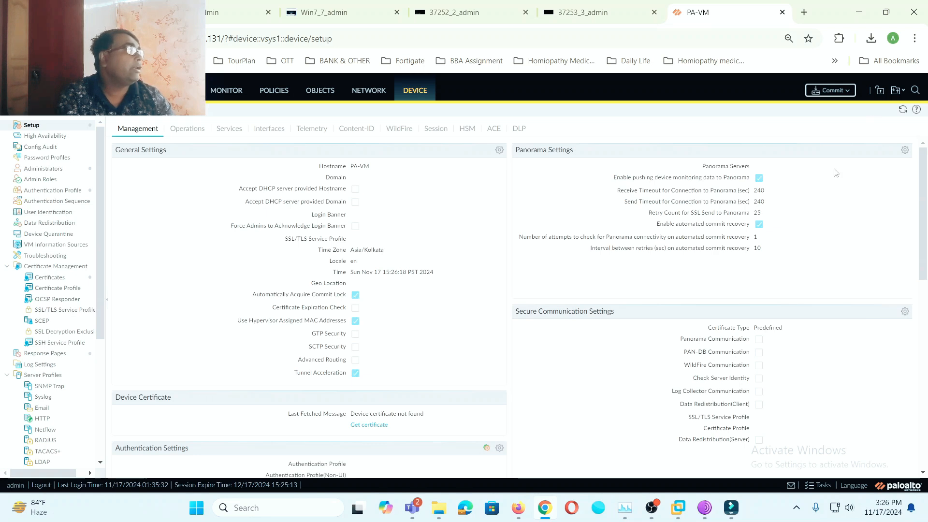
pyautogui.click(796, 507)
pyautogui.click(748, 425)
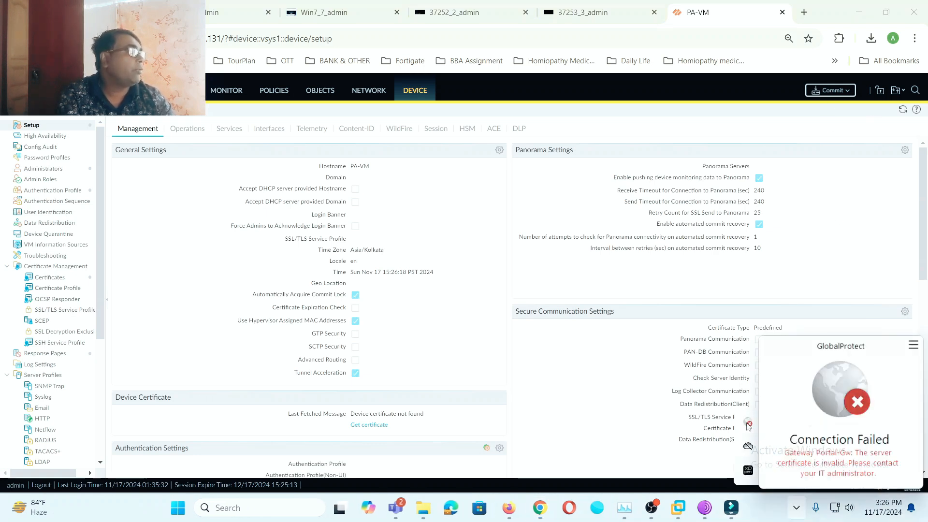
# - In GlobalProtect settings, sign out of portal 192.168.3.6 and clear the saved credentials
pyautogui.click(914, 346)
pyautogui.click(847, 358)
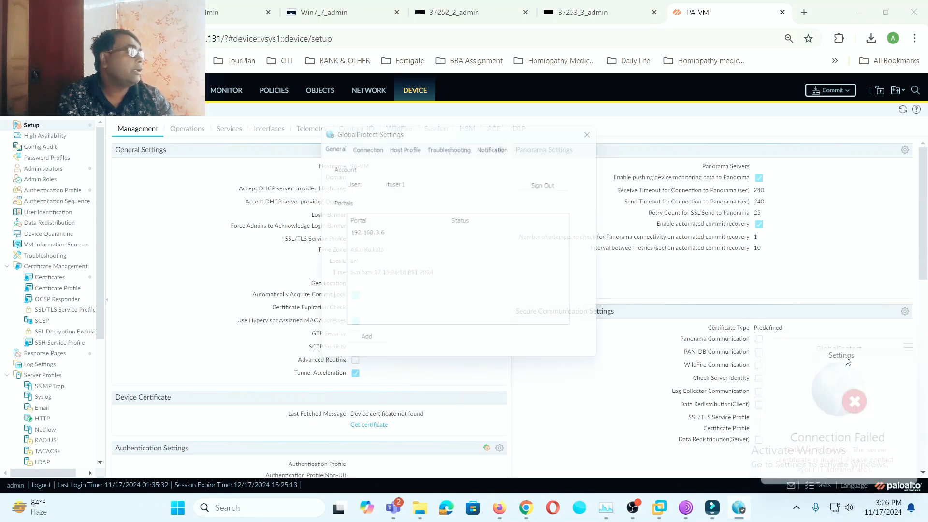
pyautogui.click(370, 235)
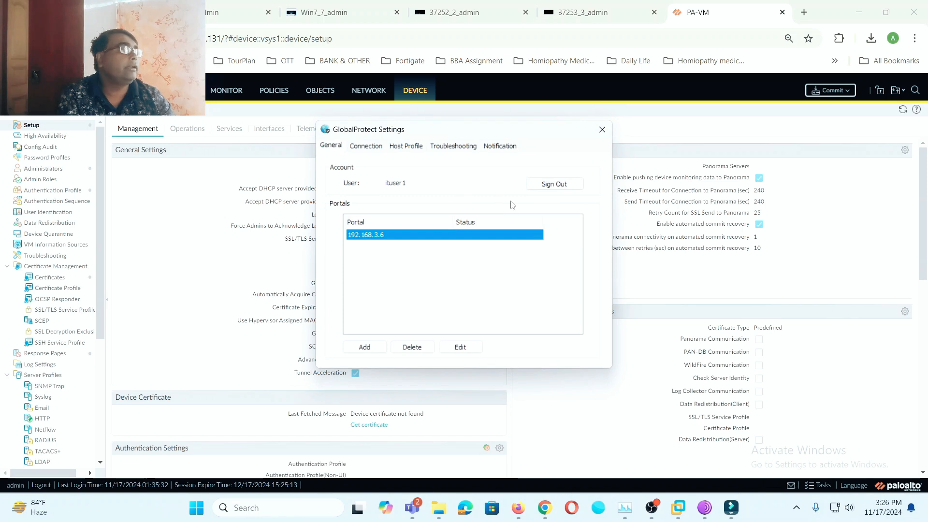
pyautogui.click(554, 184)
pyautogui.click(494, 274)
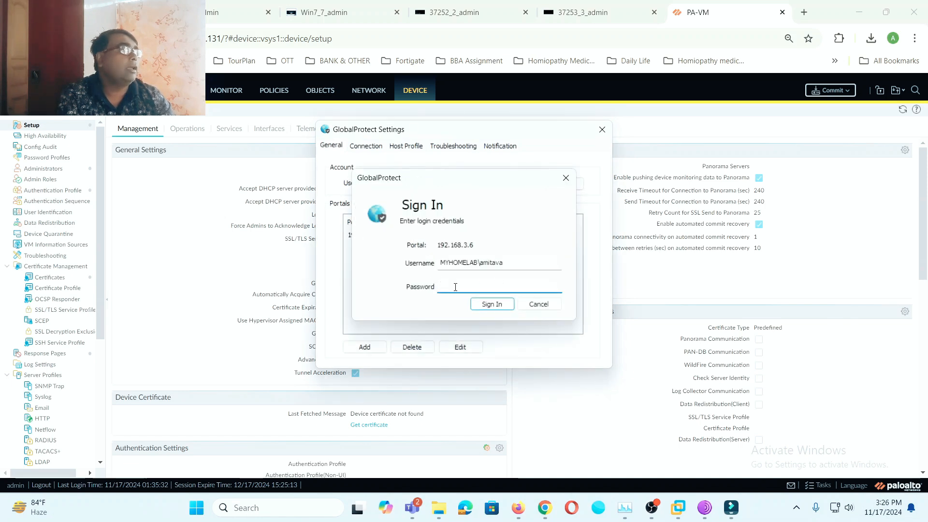
# - Sign in to the portal again with the VPN user's username and password
pyautogui.moveTo(517, 265); pyautogui.dragTo(434, 256)
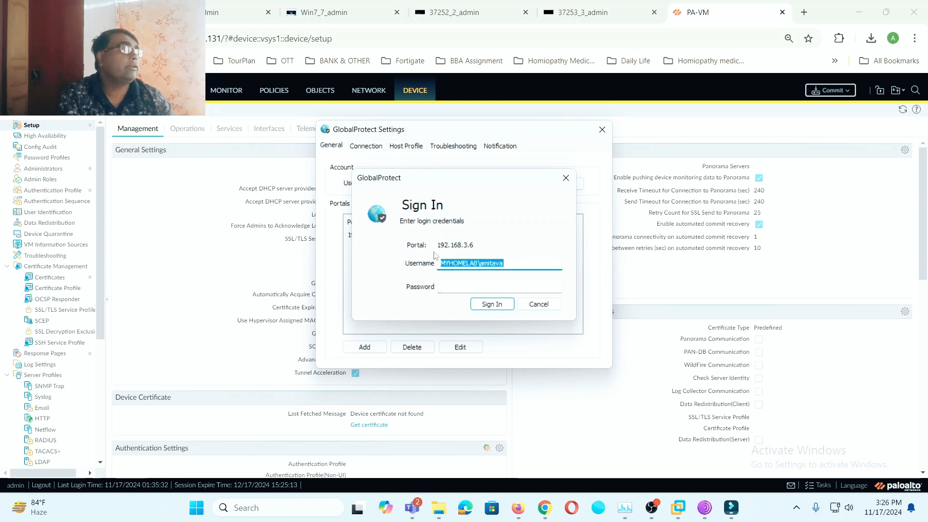
pyautogui.press('BackSpace')
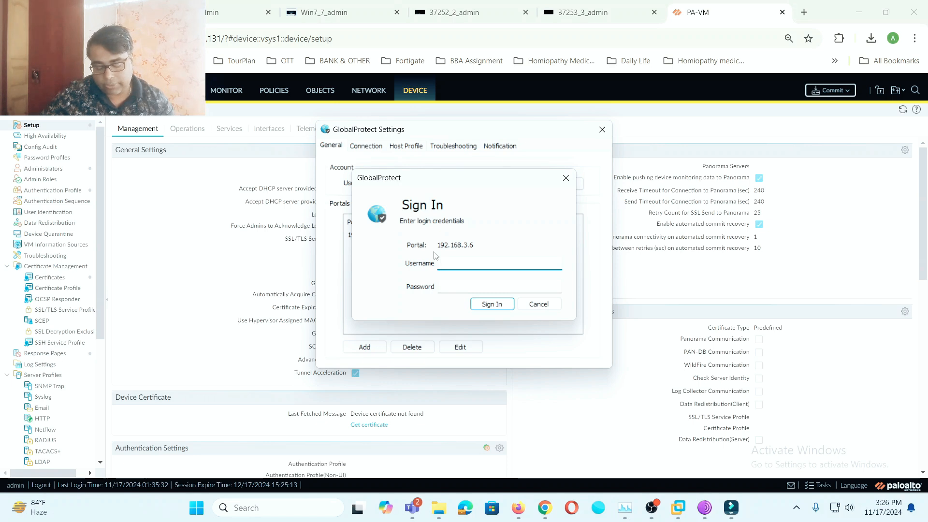
pyautogui.write('g')
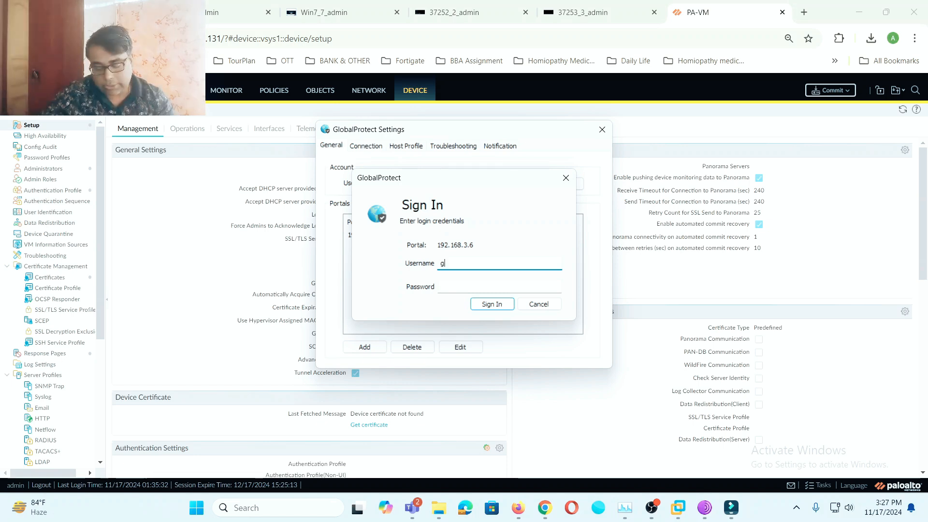
pyautogui.write('puser1')
pyautogui.click(449, 287)
pyautogui.write('•')
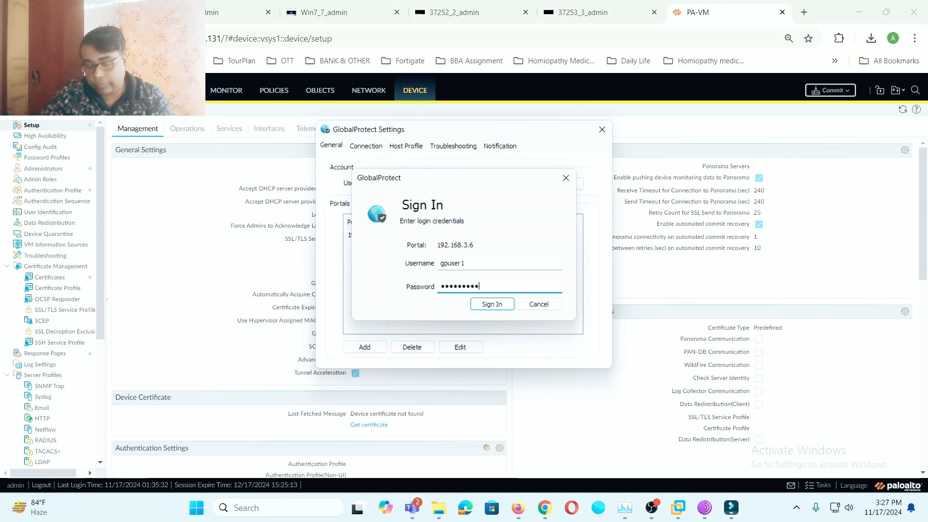
pyautogui.click(506, 308)
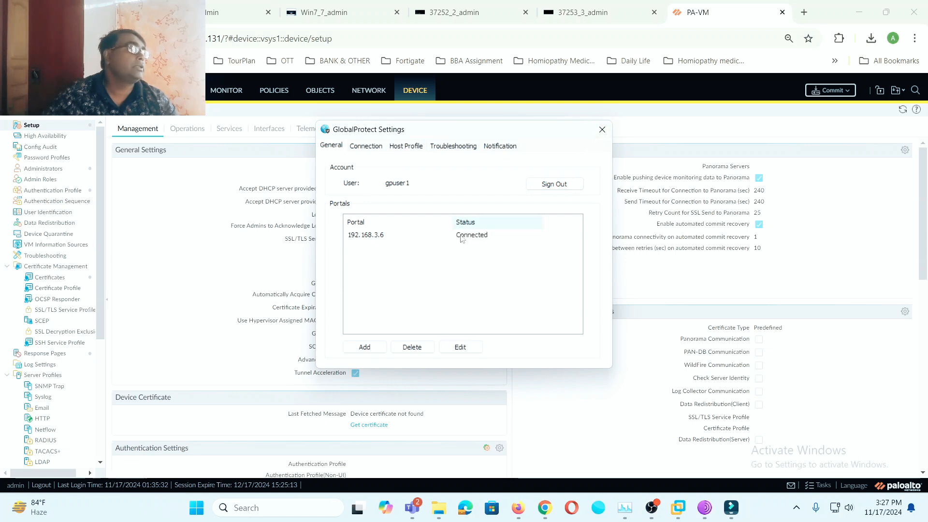
# - Confirm GlobalProtect shows Connected and close its settings window
pyautogui.click(797, 507)
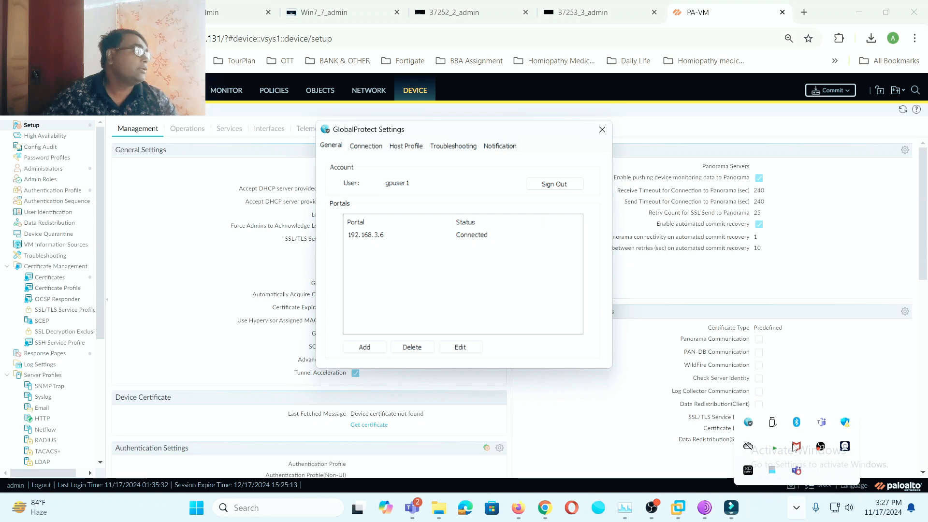
pyautogui.click(748, 423)
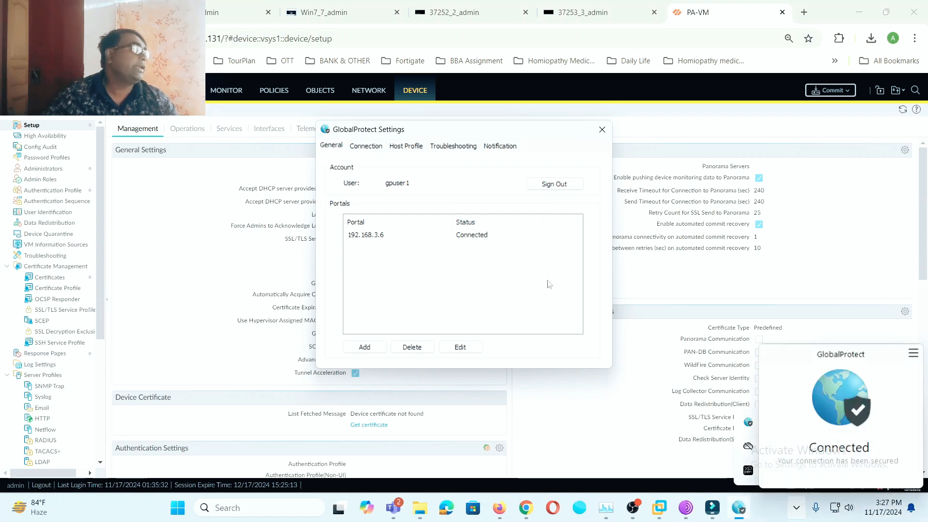
pyautogui.click(602, 130)
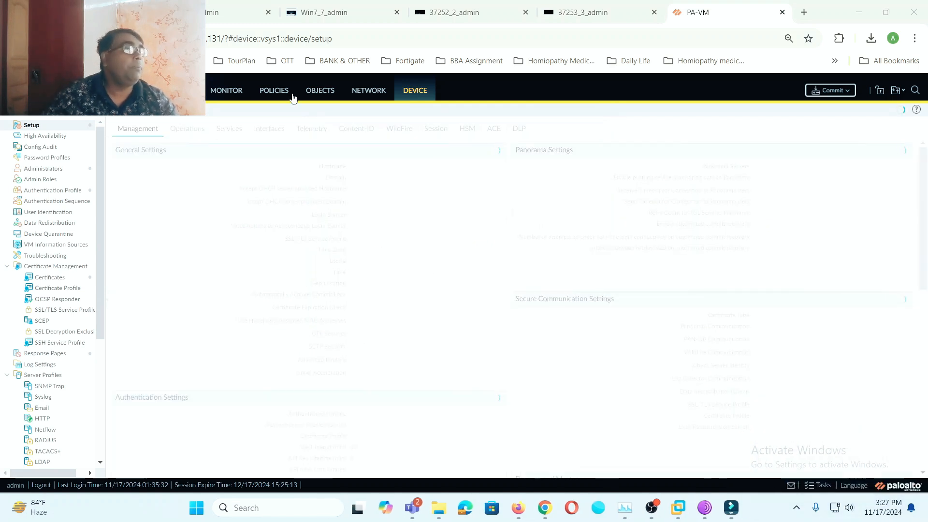
# - On the Win7 VM console, keep Windows Firewall off for both network types
pyautogui.click(248, 19)
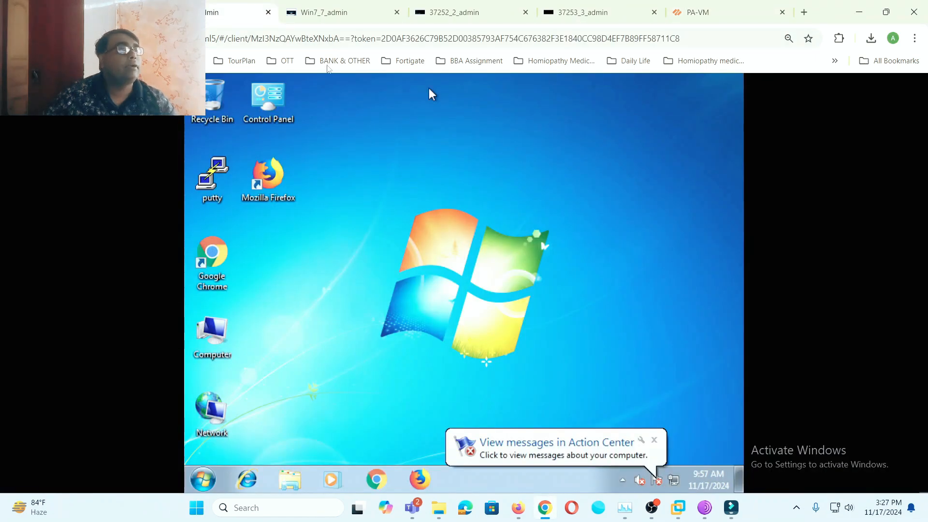
pyautogui.click(450, 14)
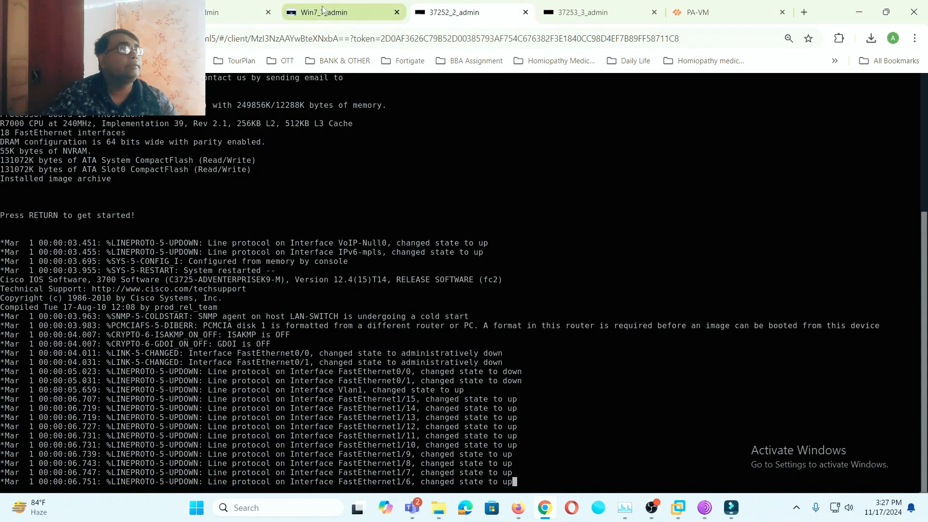
pyautogui.click(327, 10)
pyautogui.scroll(-10, 434, 307)
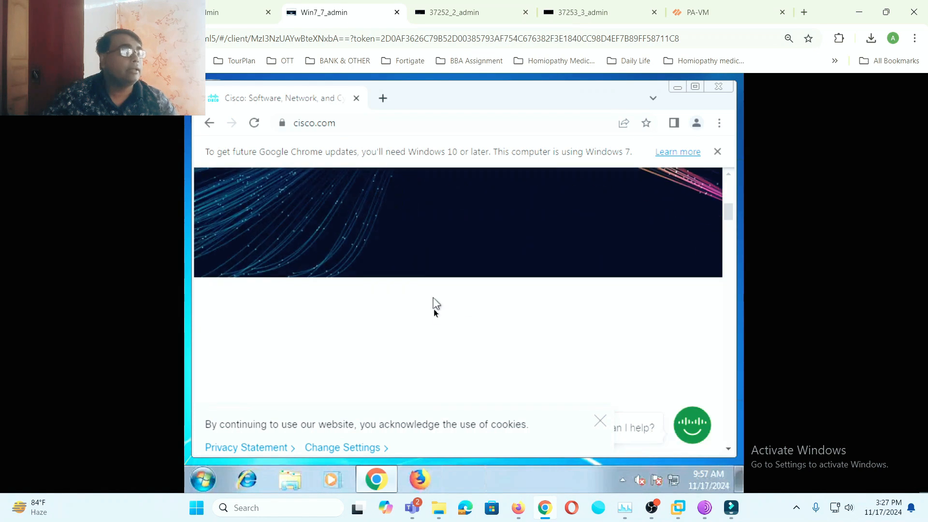
pyautogui.rightClick(207, 486)
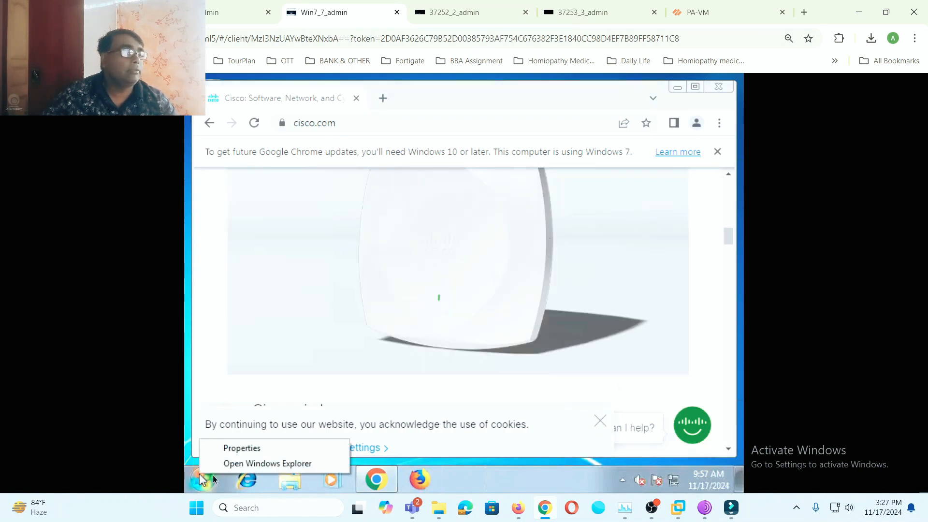
pyautogui.rightClick(673, 486)
pyautogui.click(655, 470)
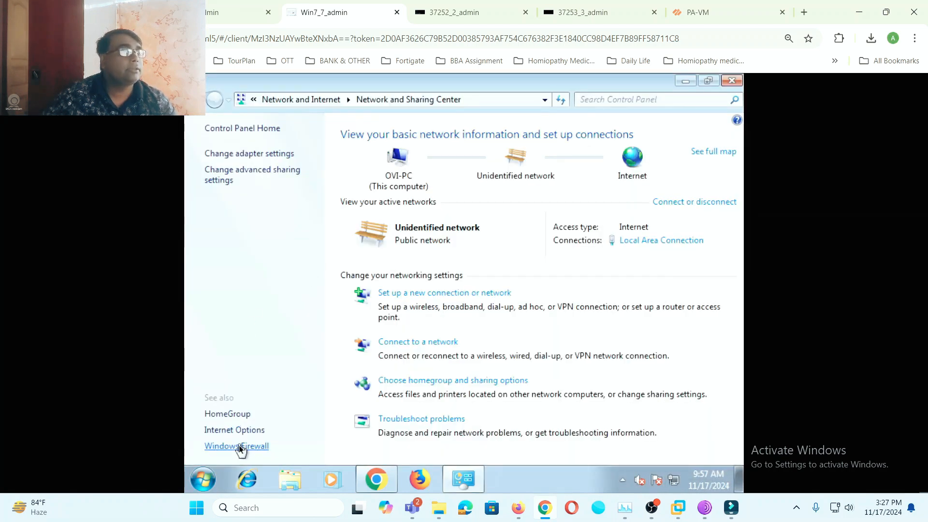
pyautogui.click(239, 446)
pyautogui.click(266, 201)
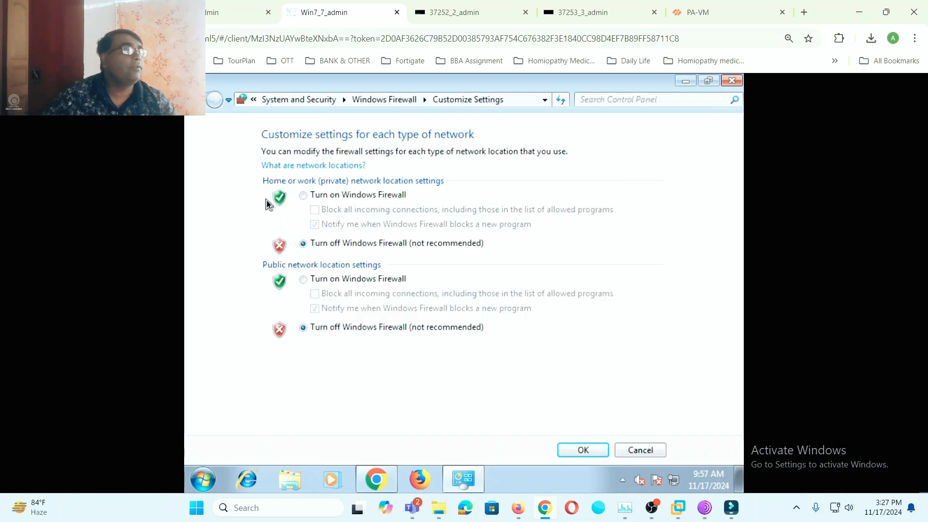
pyautogui.click(584, 452)
# - Run ipconfig in the VM to confirm address 192.168.1.50, then return to the lab topology
pyautogui.click(203, 479)
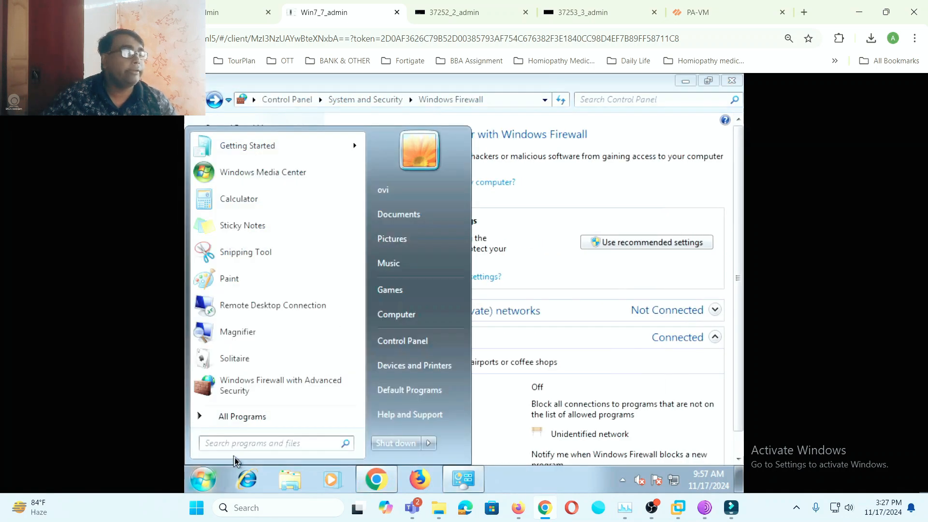
pyautogui.write('cmd')
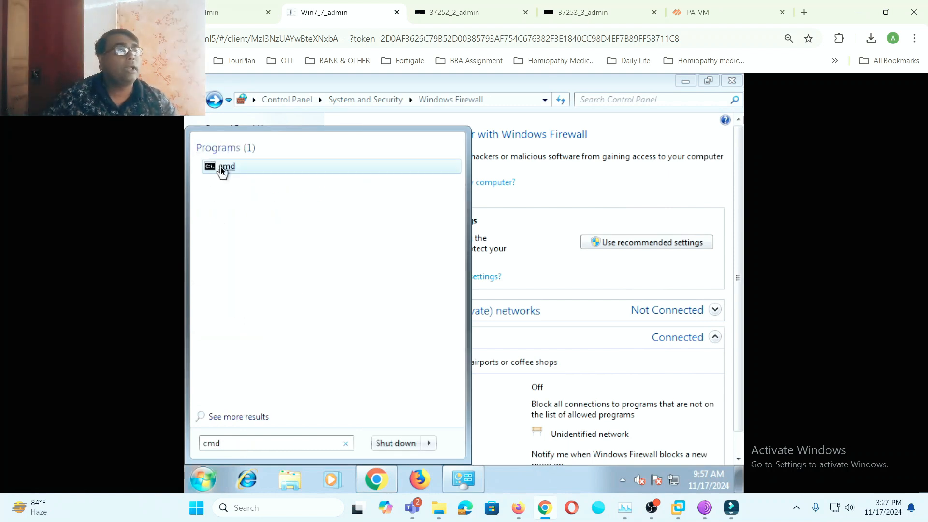
pyautogui.click(221, 167)
pyautogui.write('ipconfig')
pyautogui.press('Return')
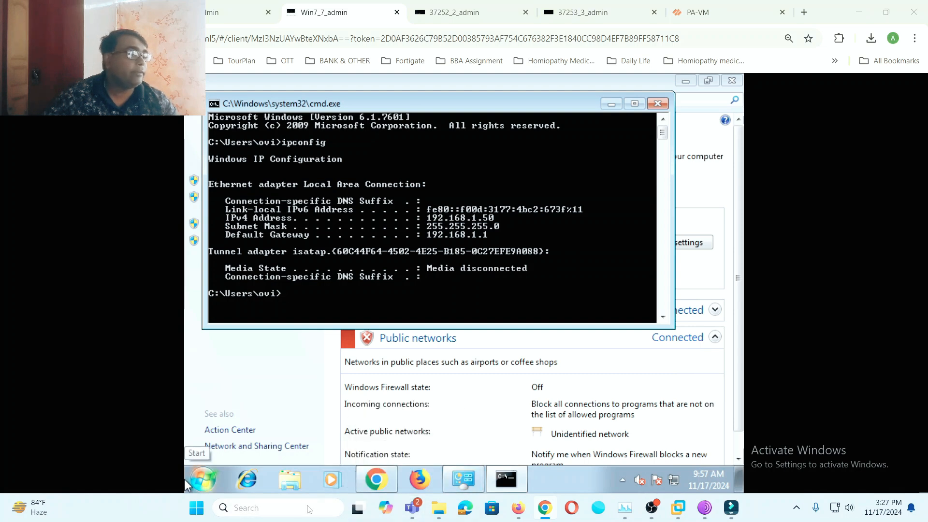
pyautogui.click(309, 508)
pyautogui.click(101, 13)
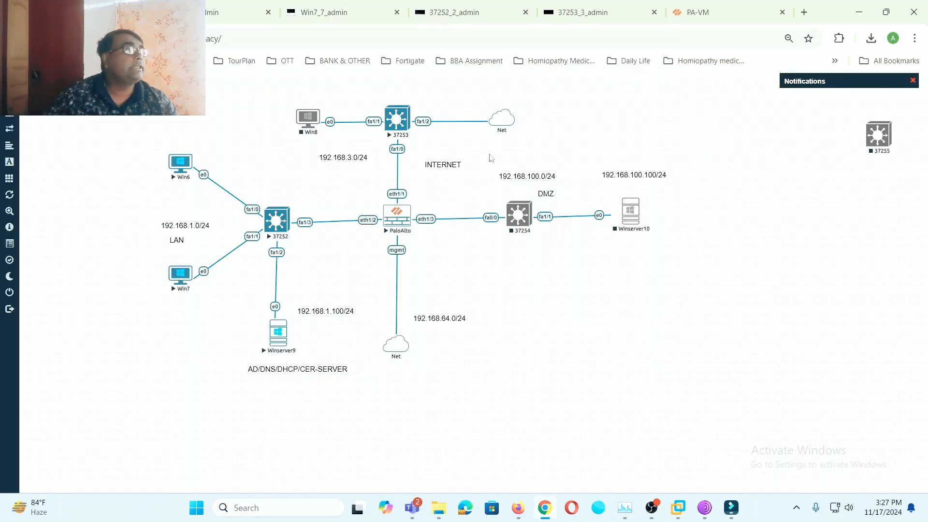
# - Ping 192.168.1.50 from a Command Prompt on the host
pyautogui.click(270, 506)
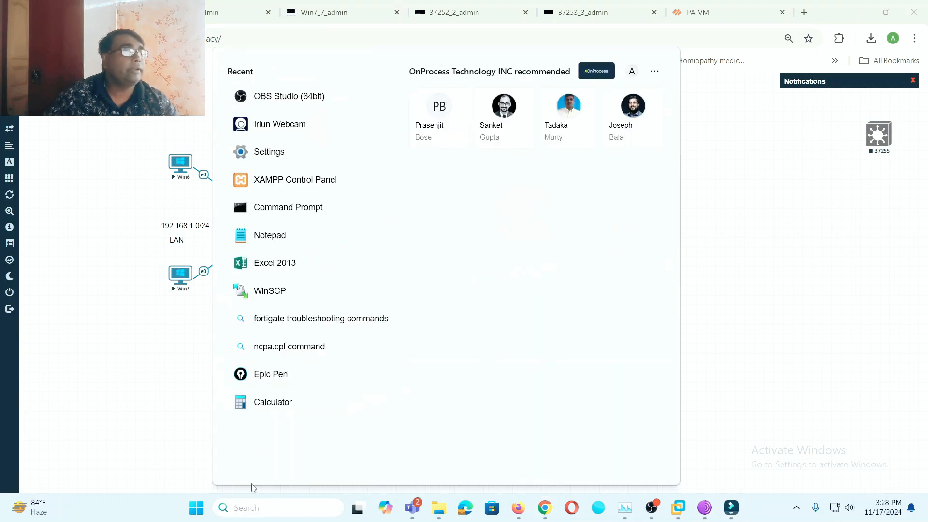
pyautogui.click(282, 214)
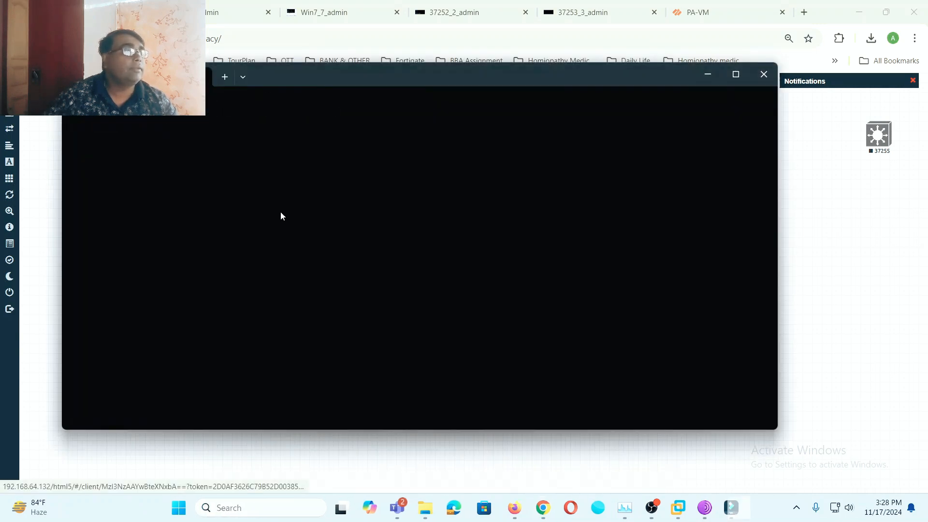
pyautogui.write('ping')
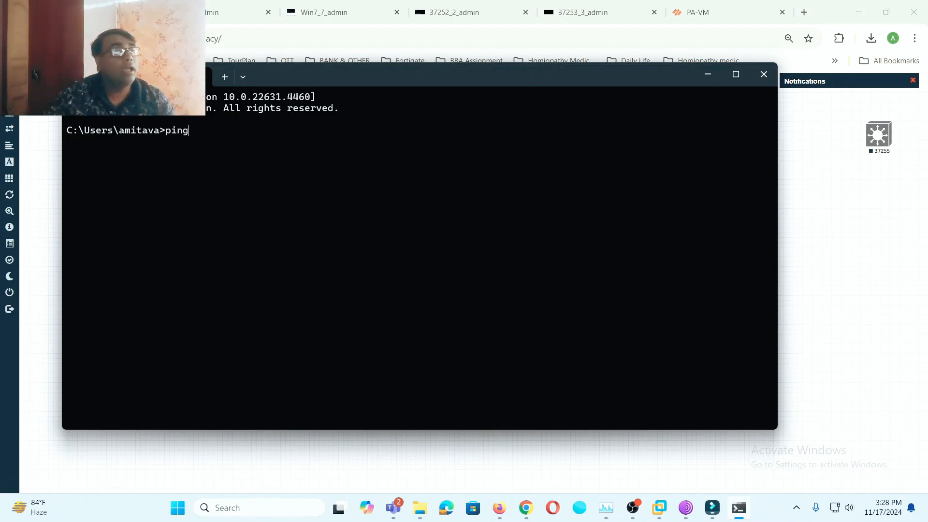
pyautogui.write(' 192.1')
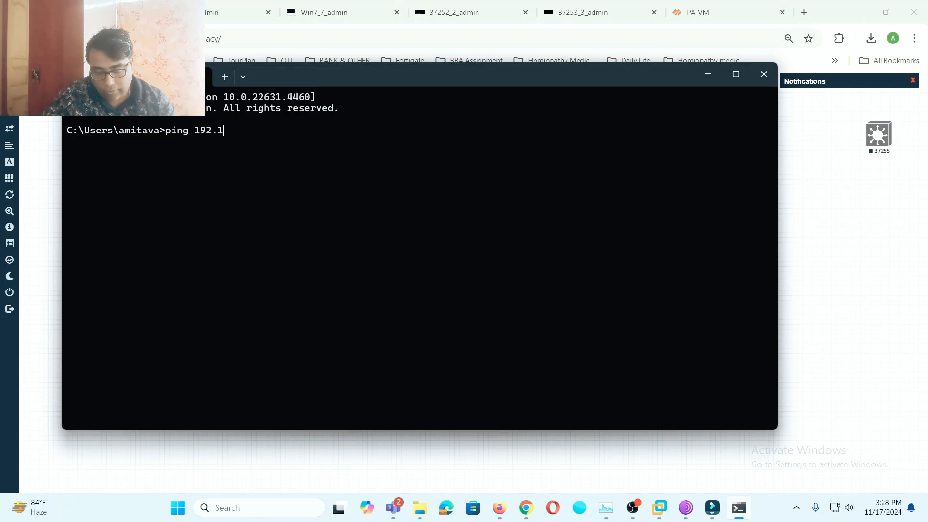
pyautogui.write('68.1.')
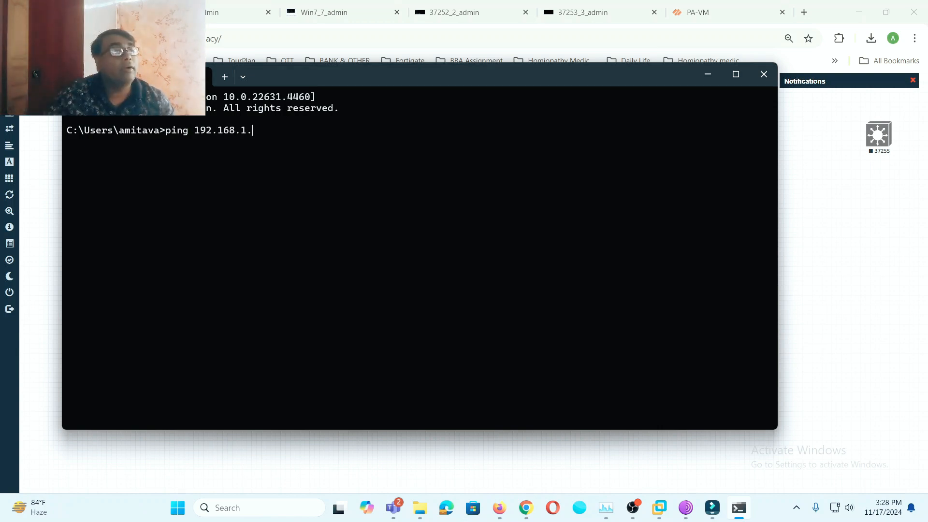
pyautogui.write('50')
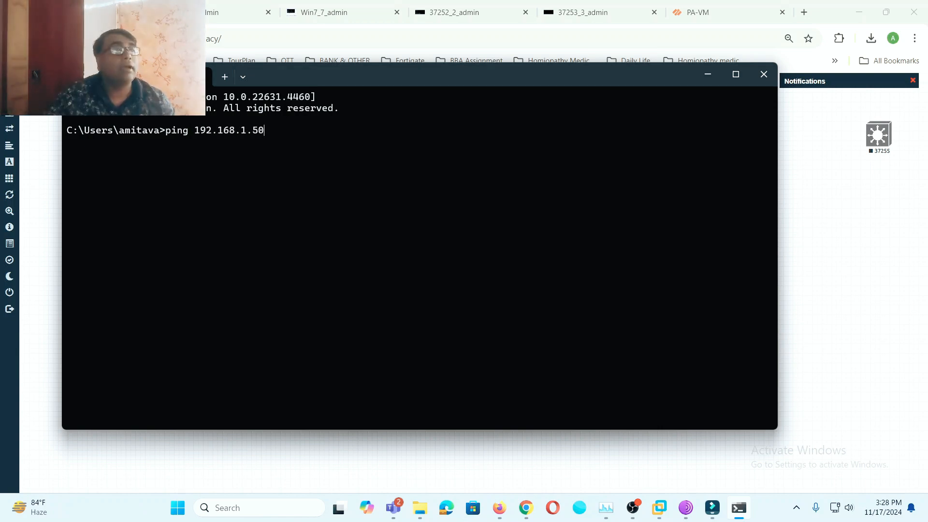
pyautogui.press('Return')
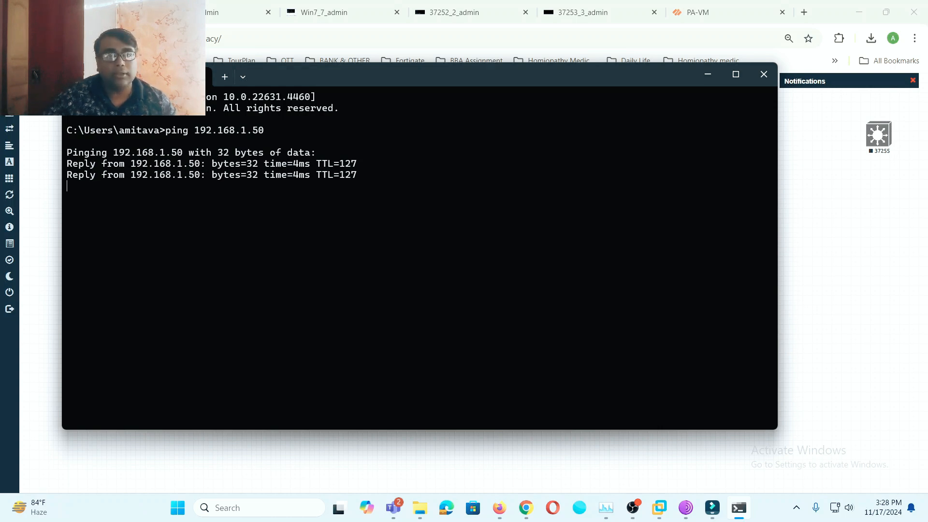
# - Minimize the command prompt and view the firewall's Monitor > GlobalProtect logs
pyautogui.click(709, 73)
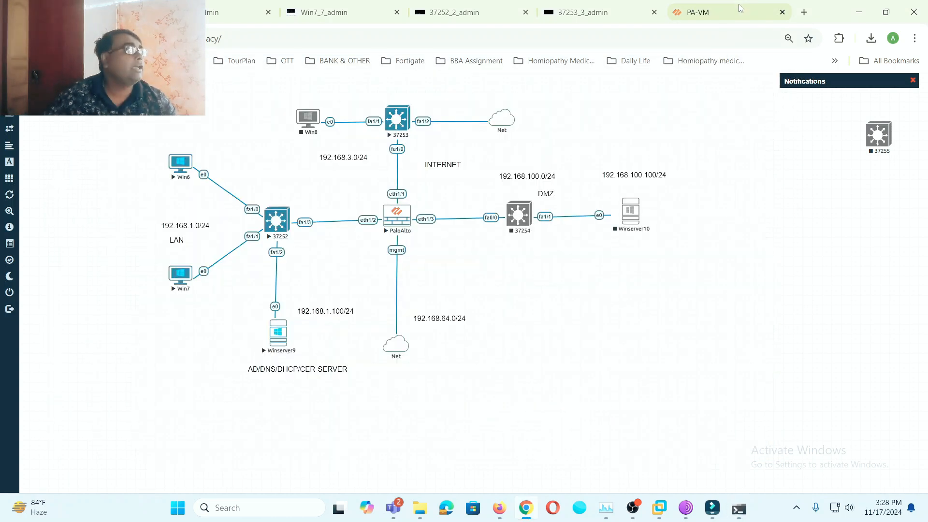
pyautogui.click(740, 8)
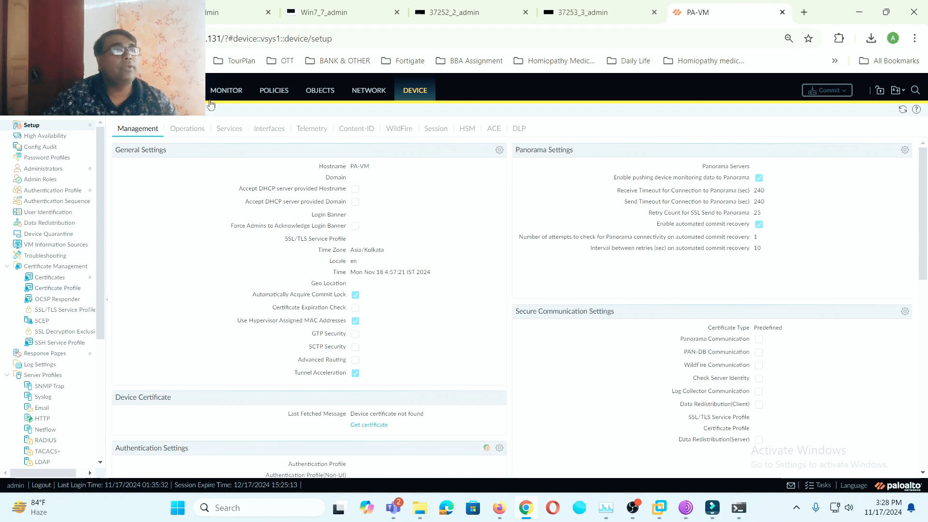
pyautogui.click(228, 92)
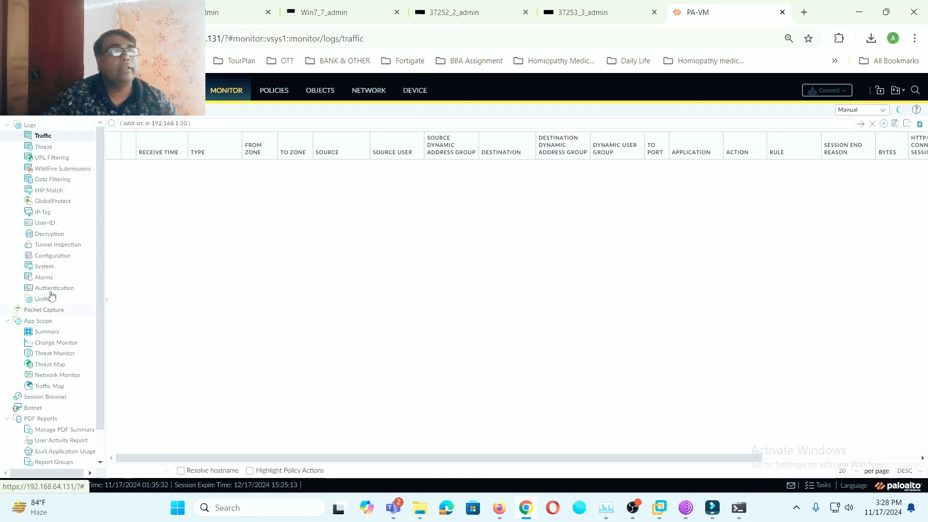
pyautogui.click(66, 202)
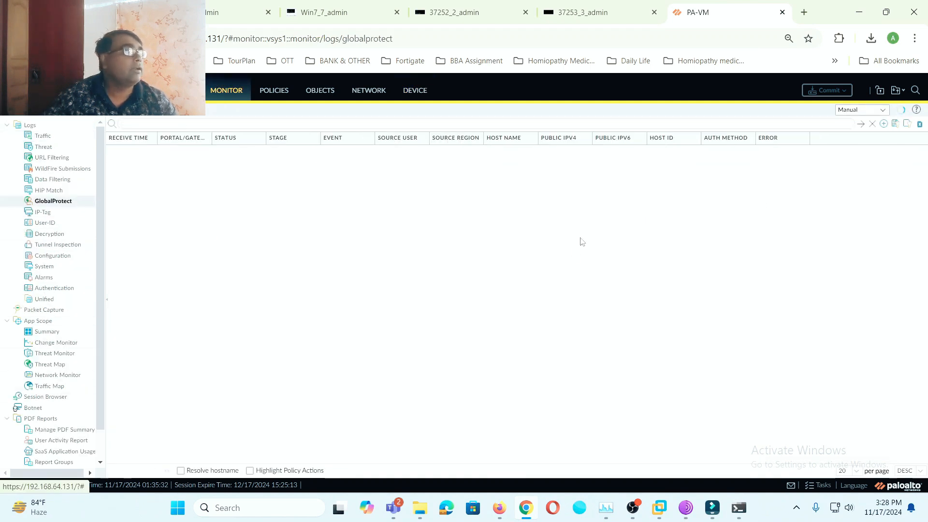